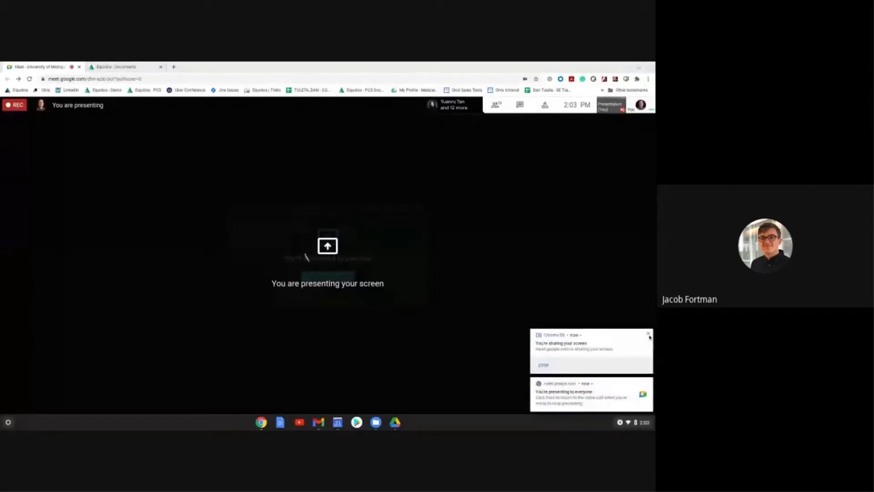
Step: Dismiss the ChromeOS screen-sharing notices and switch to the Equidox - Documents browser tab
click(649, 334)
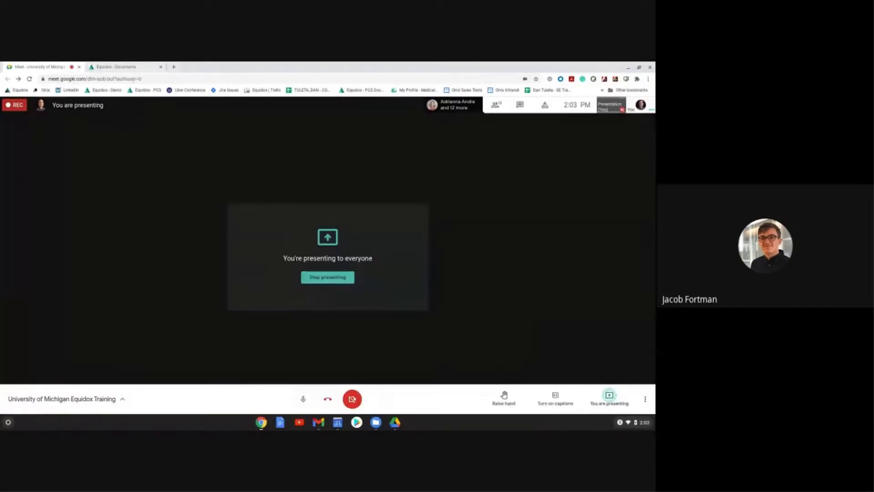
click(127, 67)
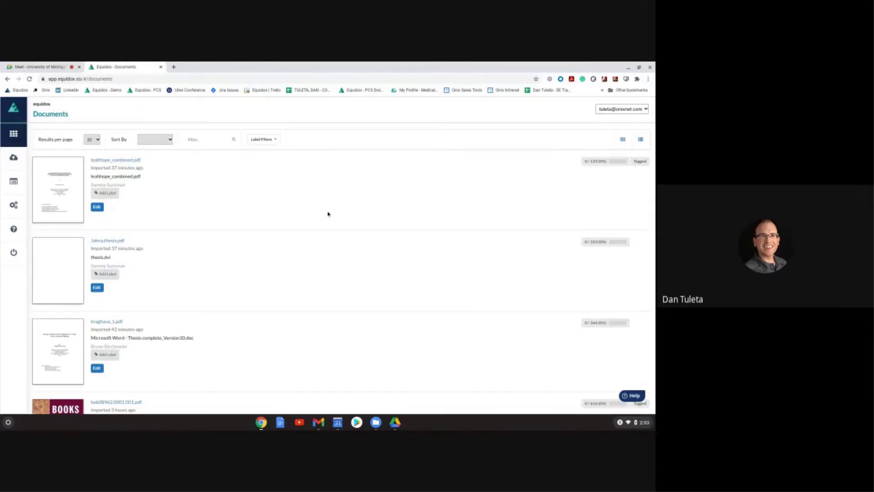
scroll(154, 247, down, 1)
scroll(153, 249, down, 4)
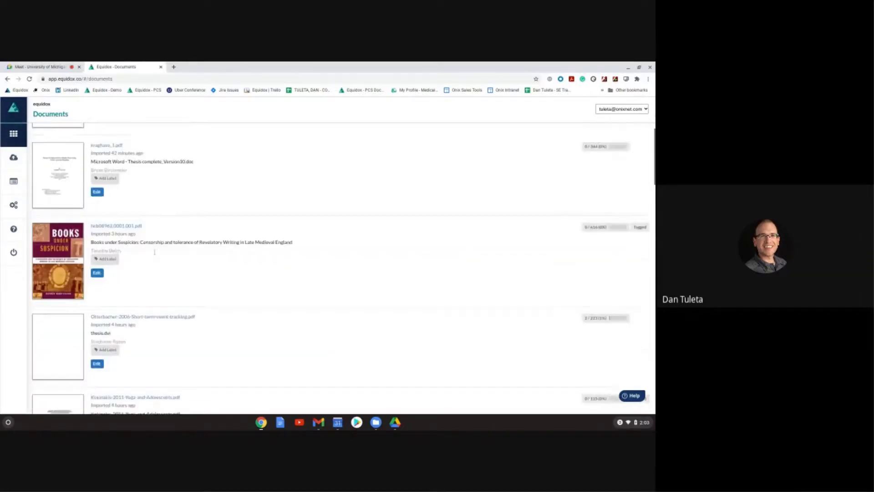
scroll(155, 269, up, 4)
scroll(160, 276, up, 1)
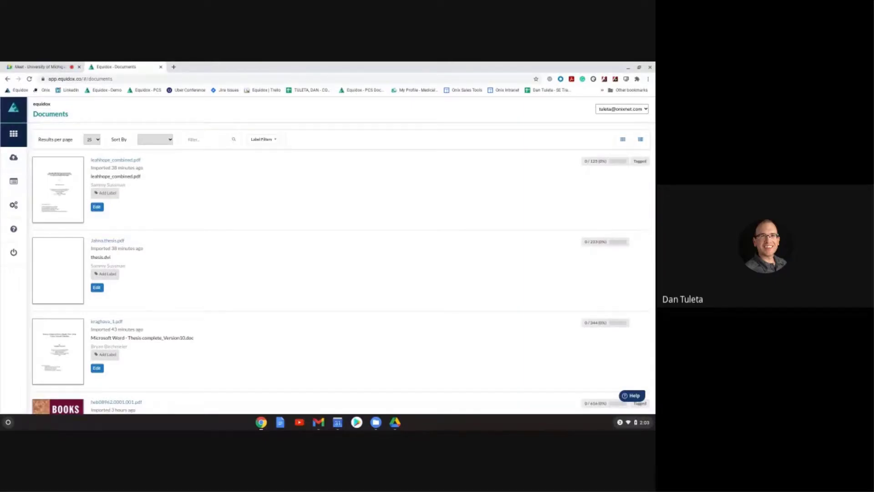
click(151, 80)
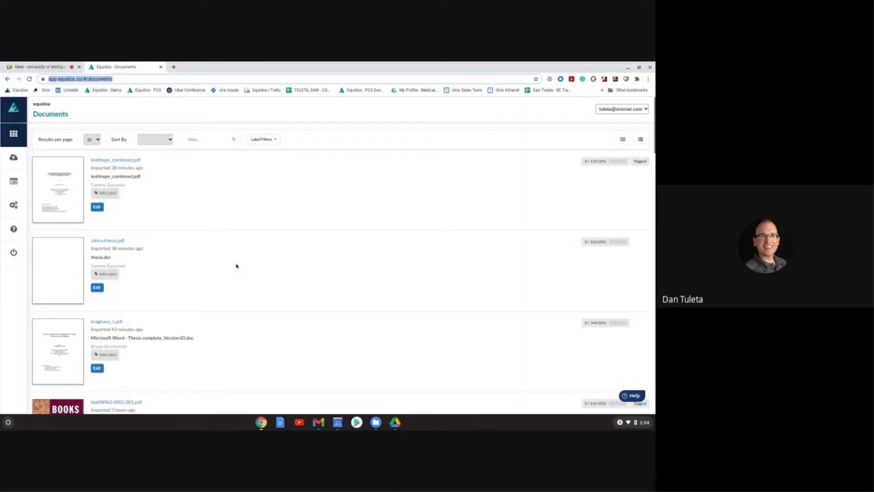
scroll(236, 266, down, 10)
scroll(234, 269, up, 10)
click(624, 141)
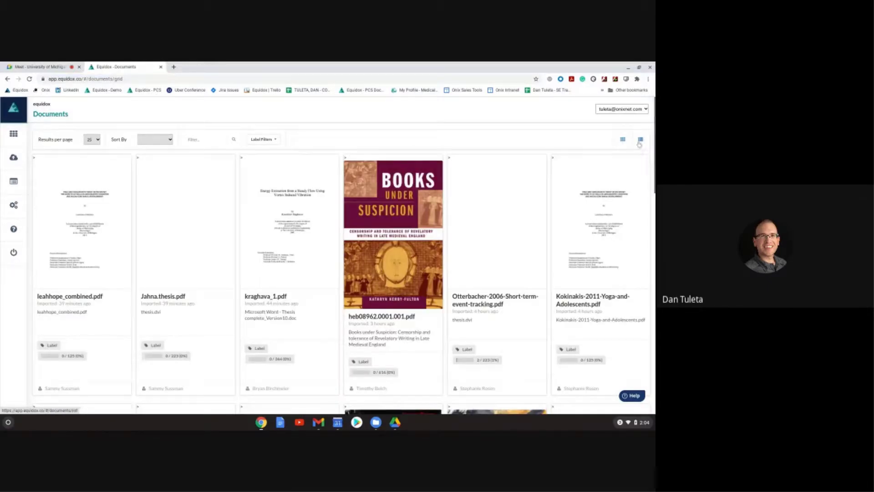
click(640, 141)
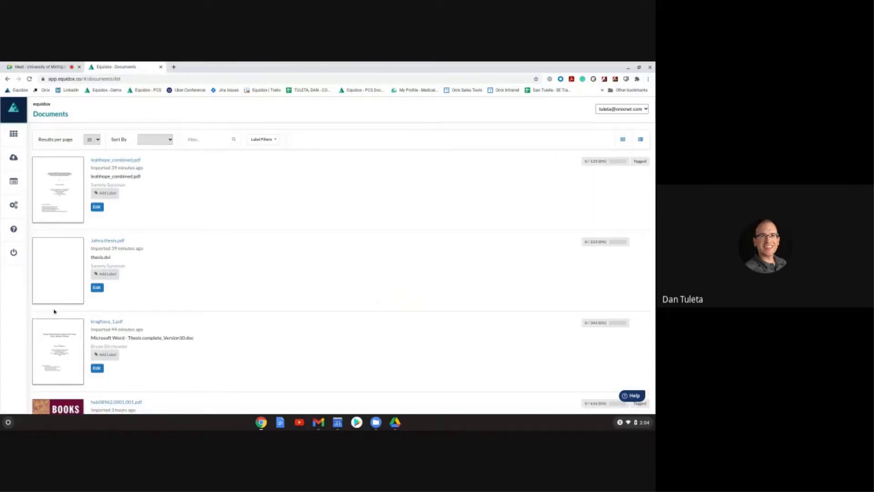
Step: Open Equidox's Import document page, look at the Urls option, then return to the Upload area
click(20, 158)
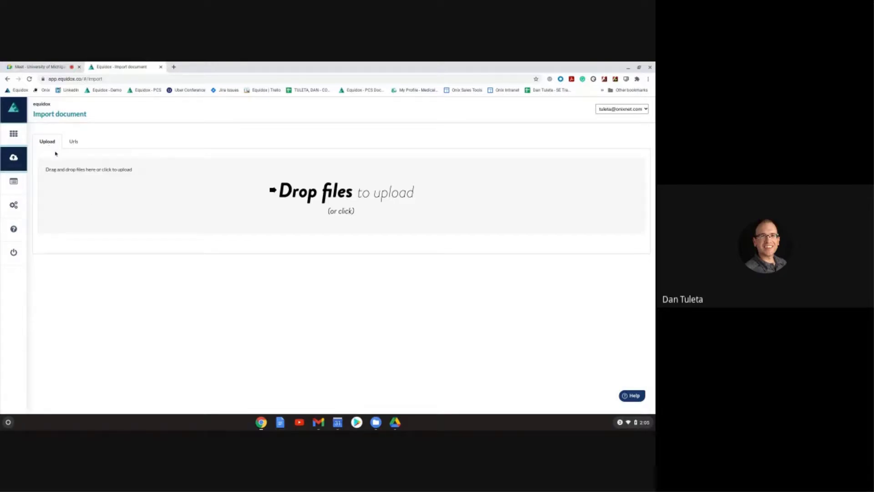
click(73, 142)
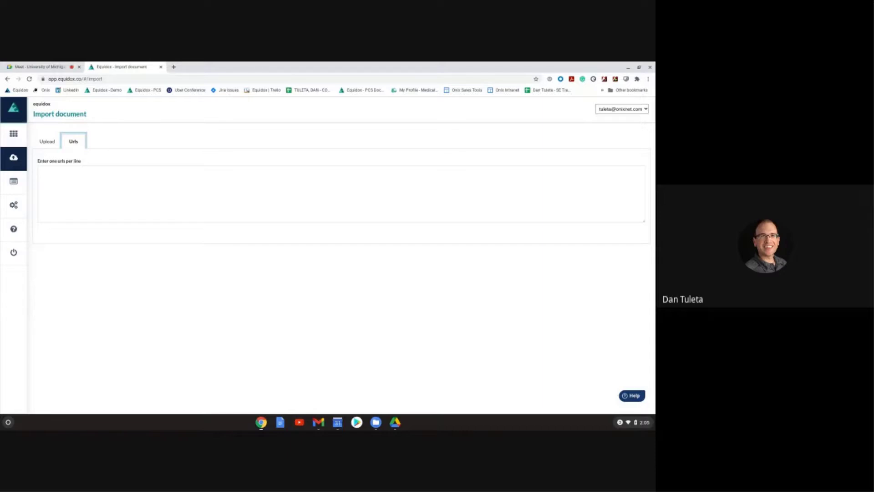
click(85, 197)
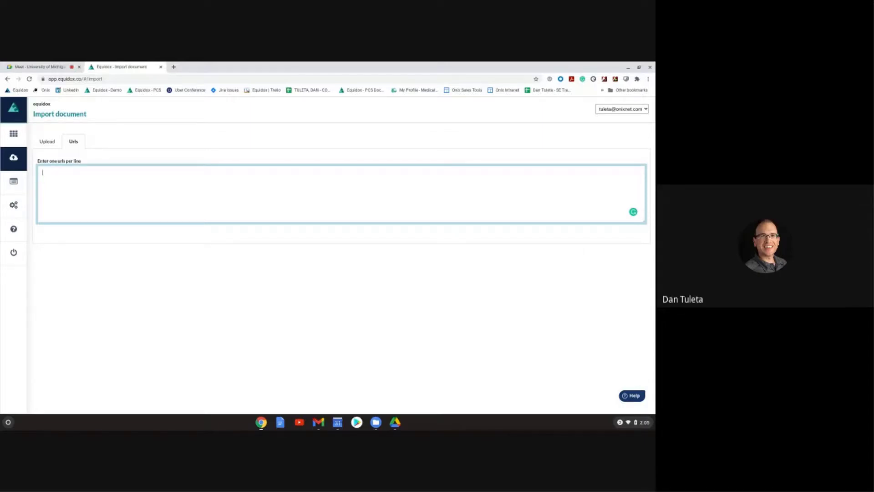
click(49, 143)
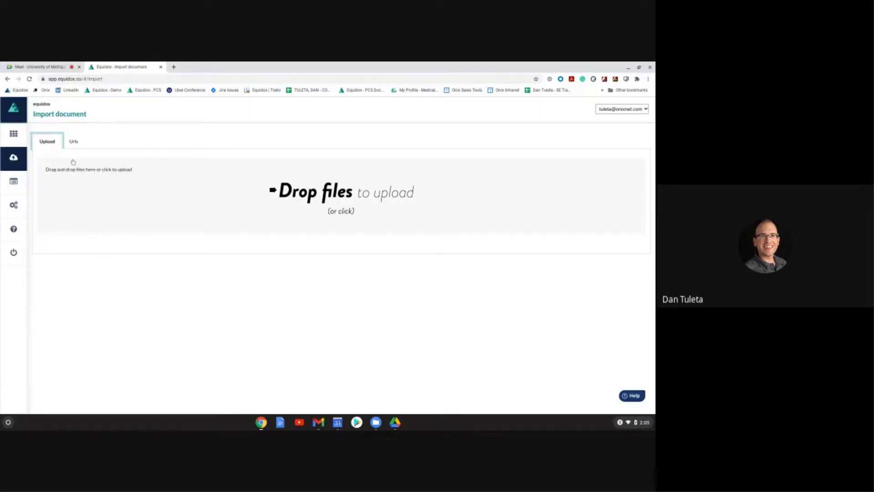
Step: Drag the seven selected PDFs from the Files app onto Equidox's Drop files area
click(378, 425)
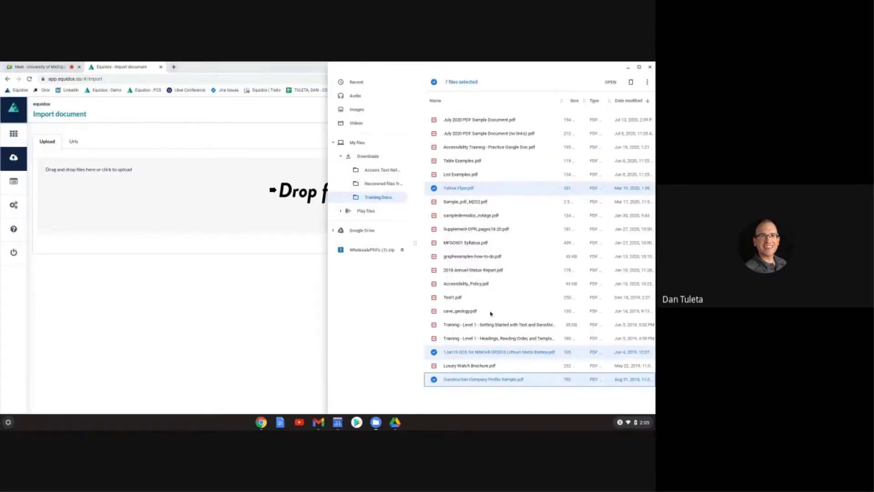
scroll(547, 229, up, 5)
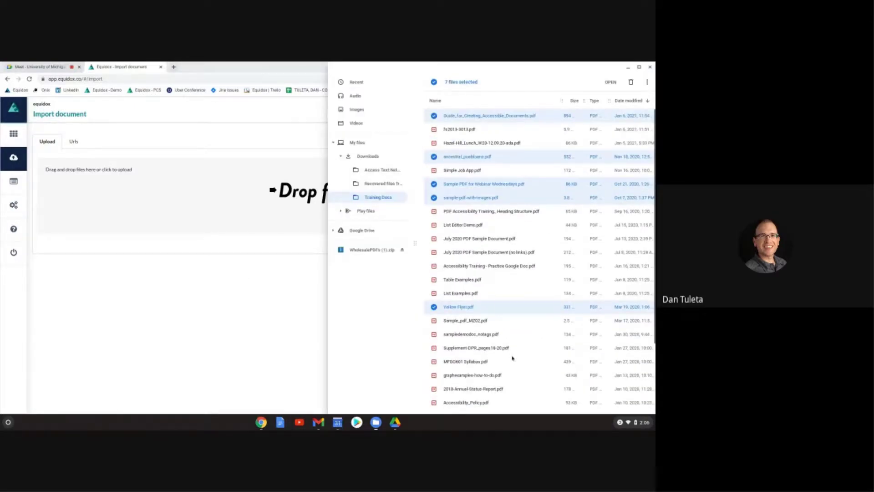
scroll(537, 305, down, 4)
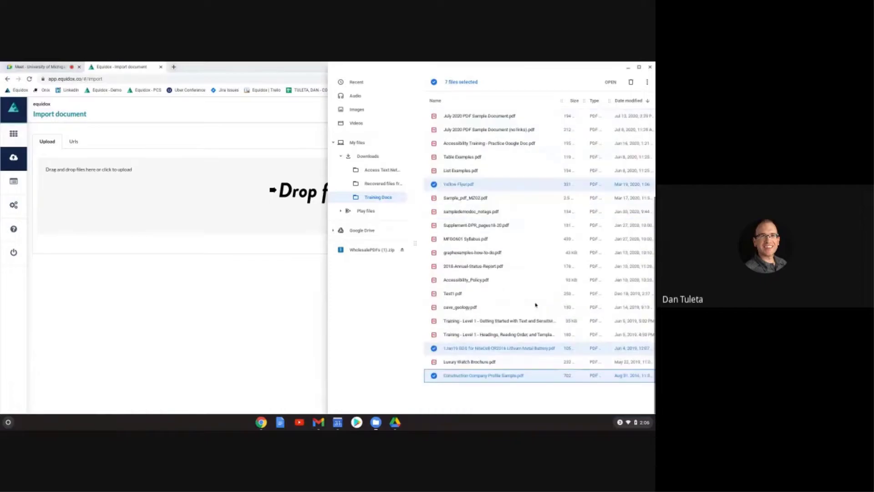
scroll(536, 307, up, 5)
drag(500, 196, 153, 194)
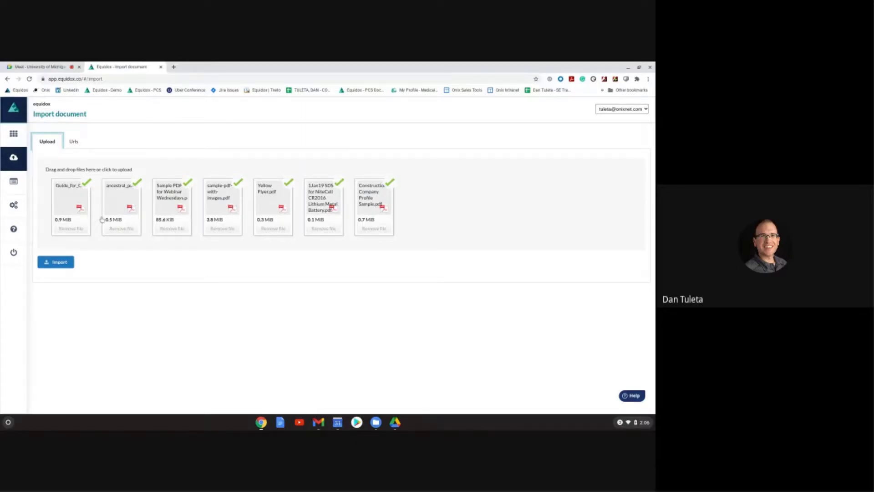
Step: Import the seven uploaded PDFs and wait until each shows 'document is ready'
click(58, 266)
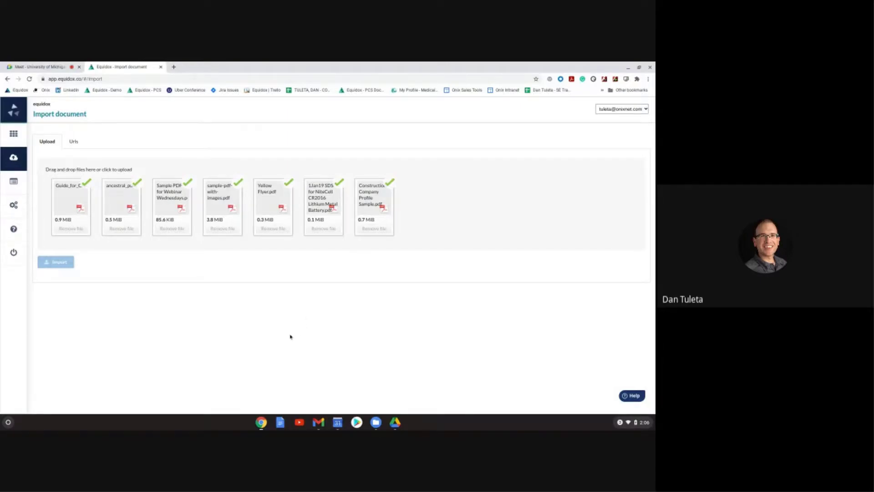
scroll(289, 336, down, 3)
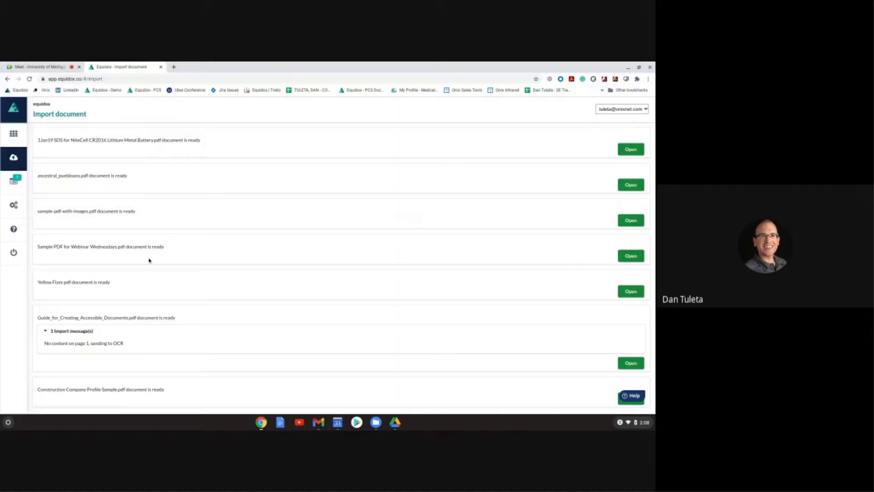
Step: Scroll through the Documents list of newly imported PDFs, then go to Settings – Labels
scroll(150, 300, up, 1)
scroll(155, 315, up, 3)
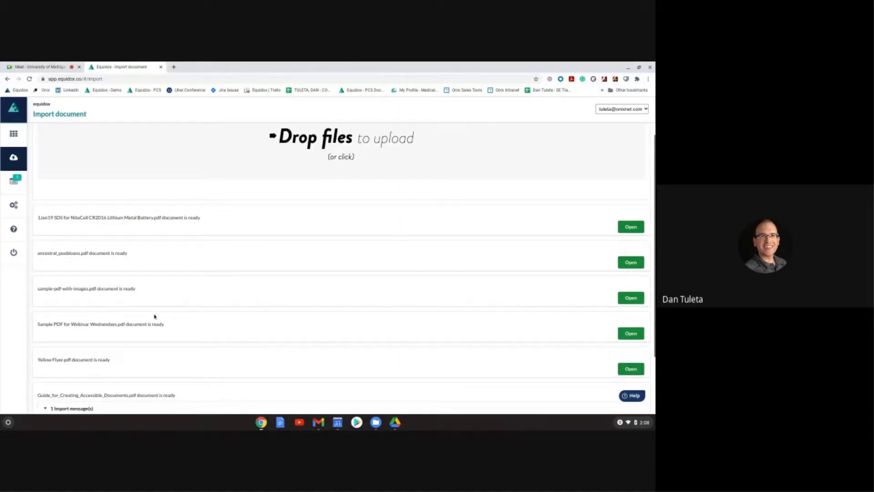
click(14, 133)
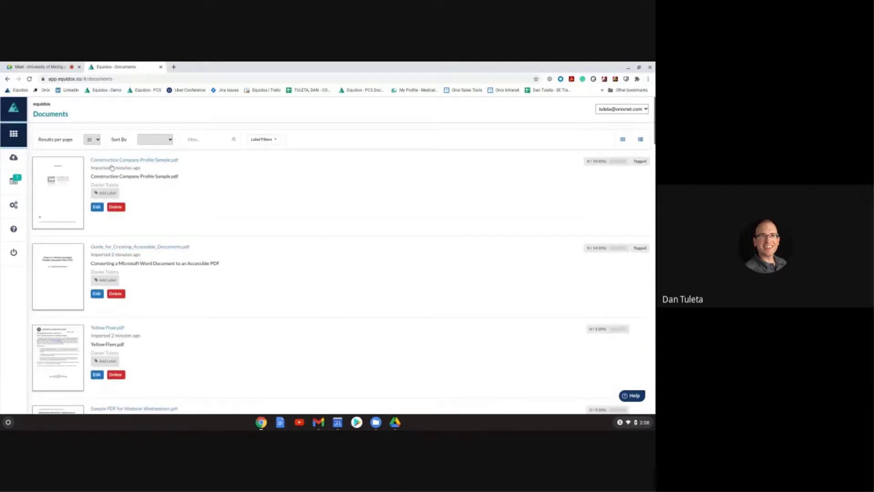
scroll(96, 198, down, 3)
scroll(96, 199, down, 5)
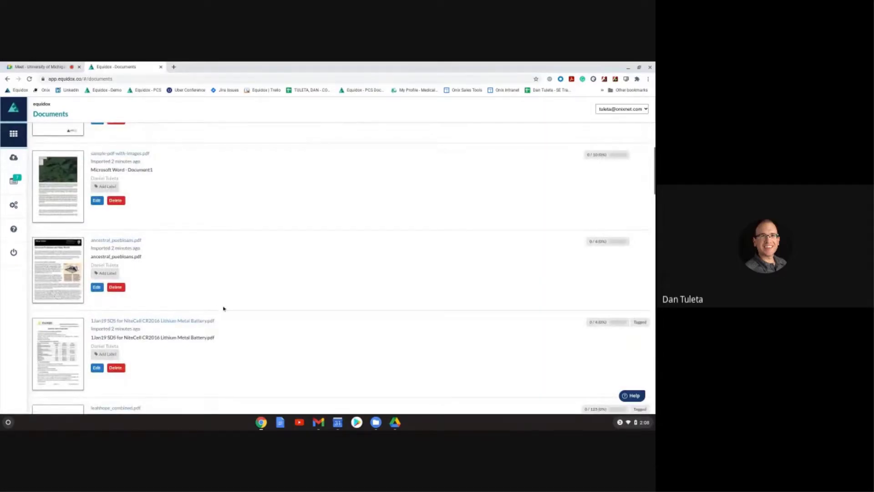
scroll(223, 308, up, 2)
scroll(222, 305, up, 5)
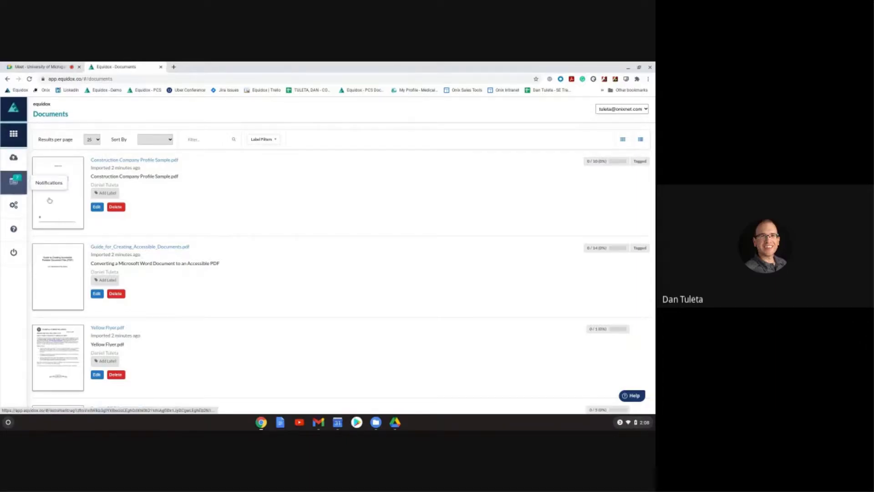
click(21, 204)
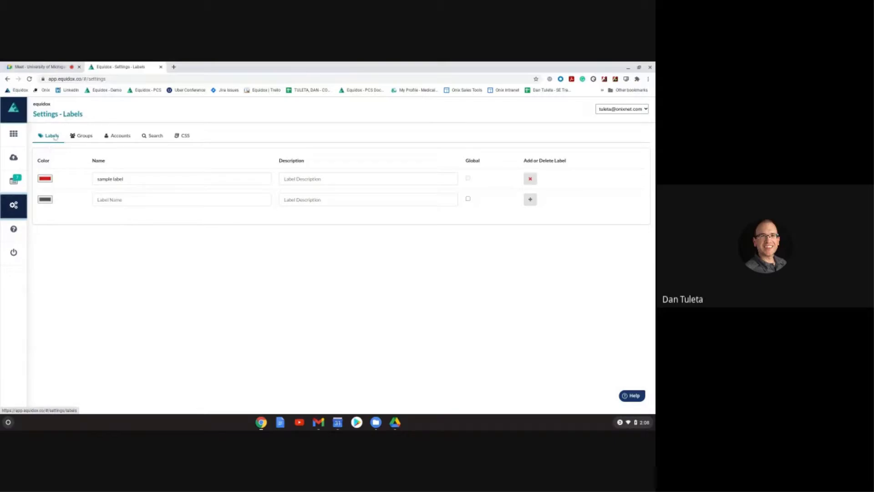
click(115, 198)
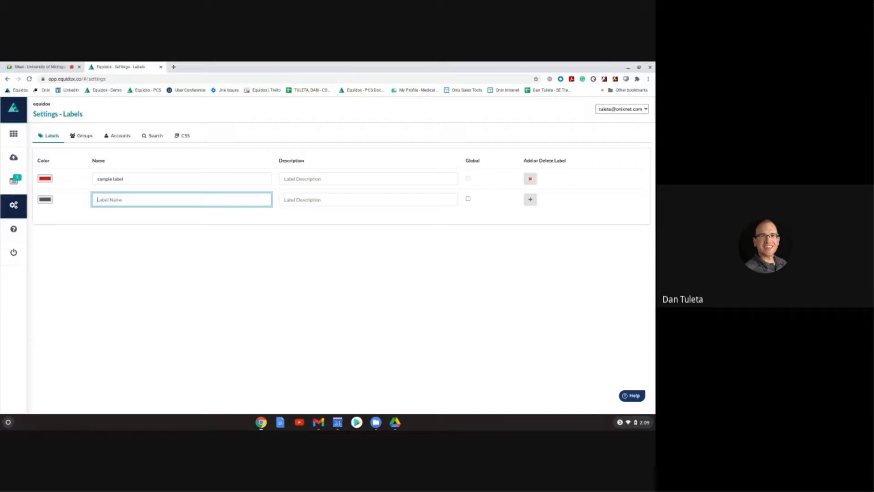
click(45, 200)
click(135, 203)
click(20, 138)
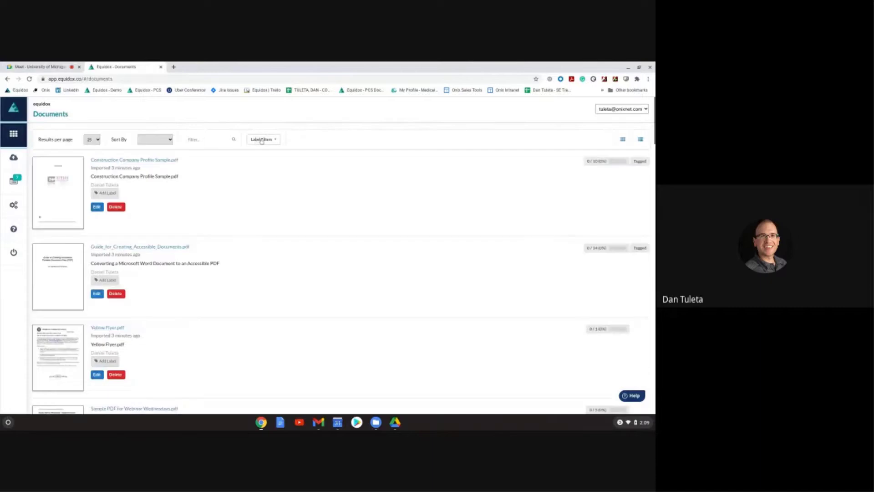
click(263, 139)
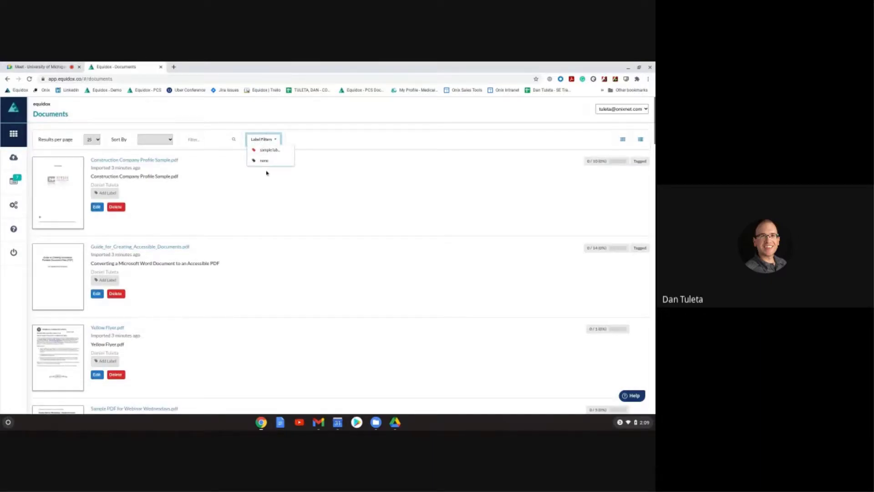
click(271, 197)
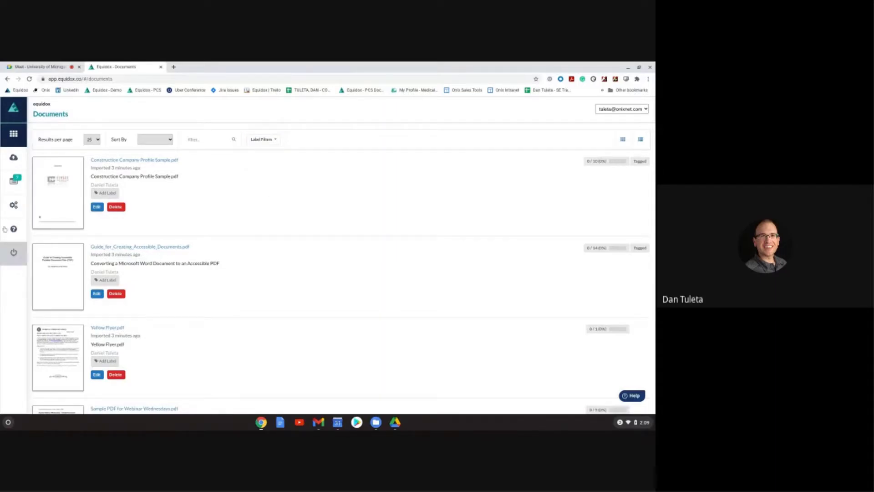
Step: Go to Settings, pass through the Groups tab, and end on the Accounts page
click(14, 204)
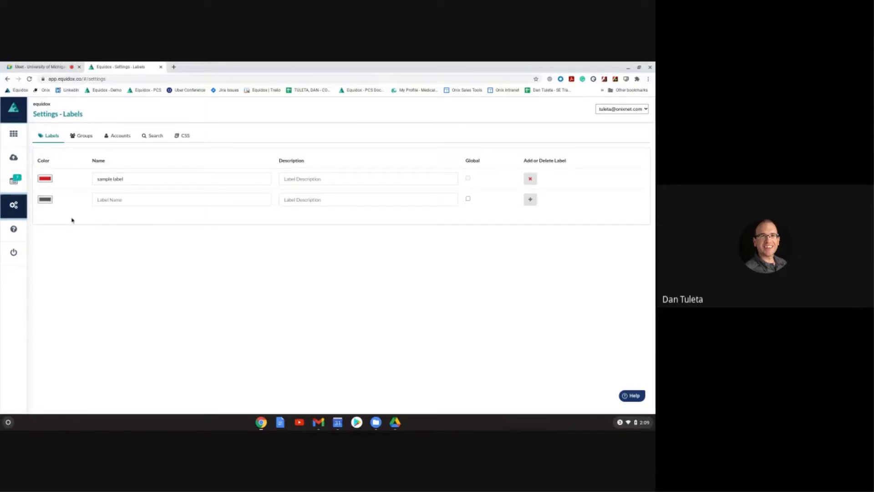
click(83, 136)
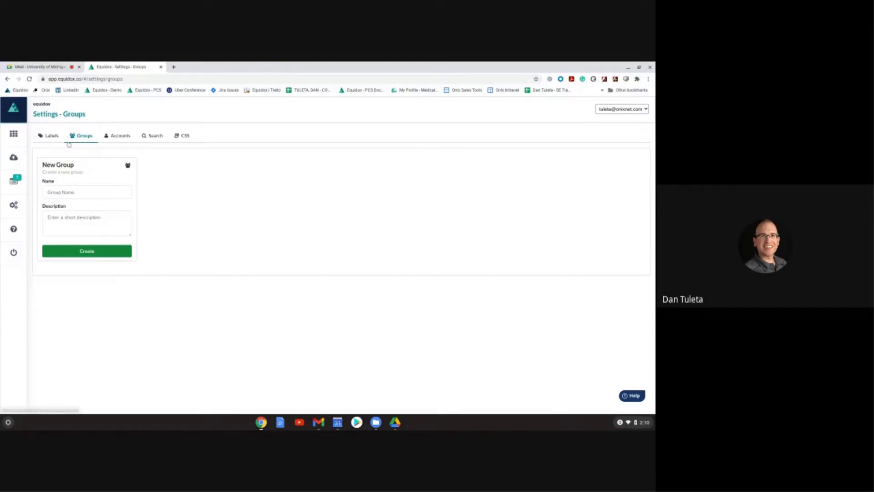
click(129, 136)
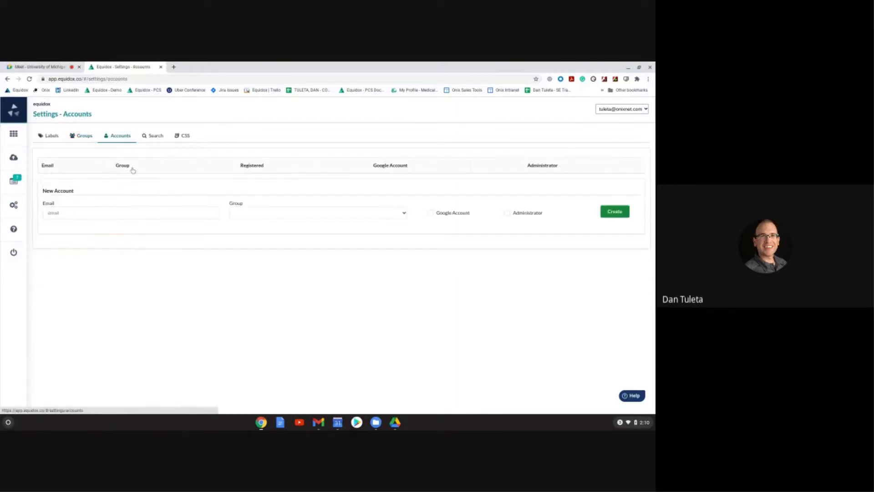
scroll(142, 227, down, 5)
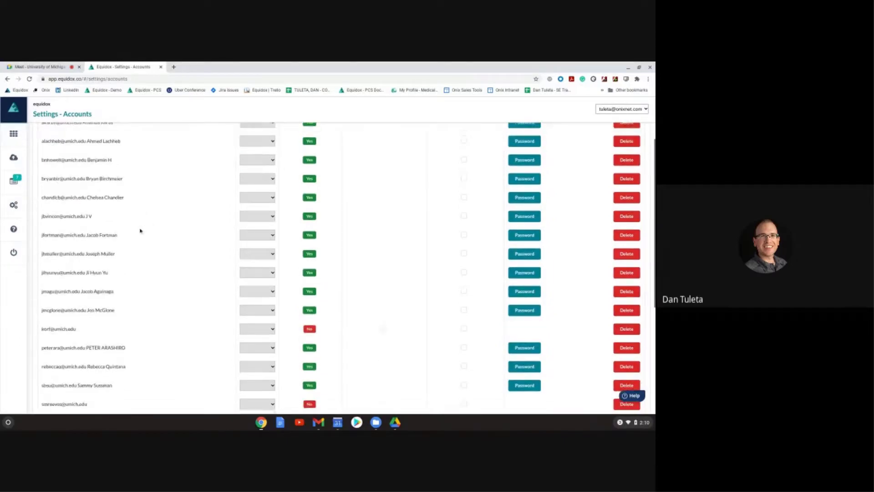
scroll(136, 236, down, 3)
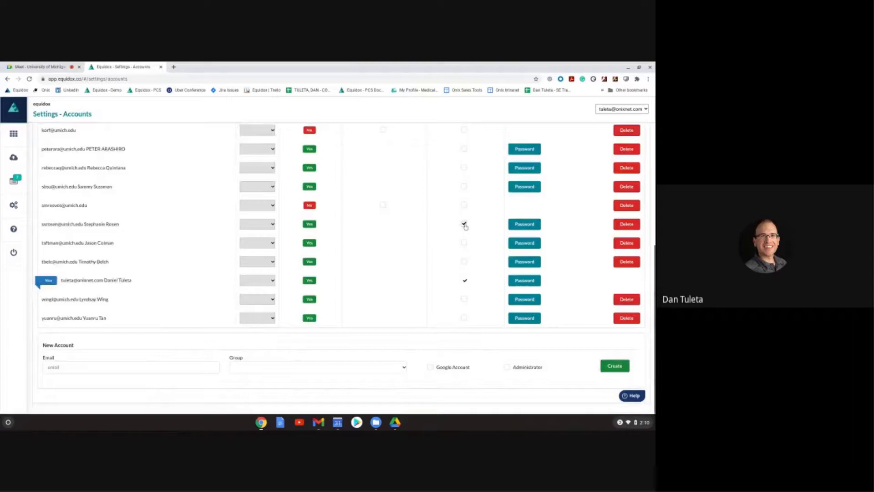
click(179, 372)
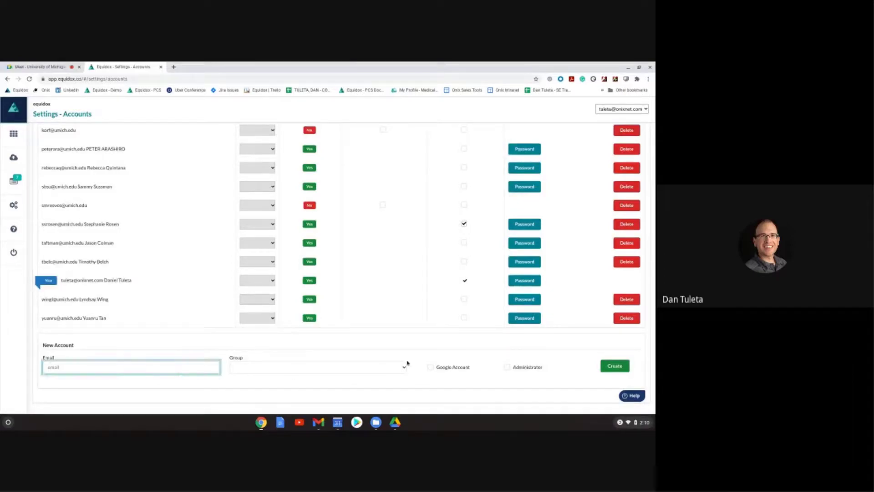
click(404, 367)
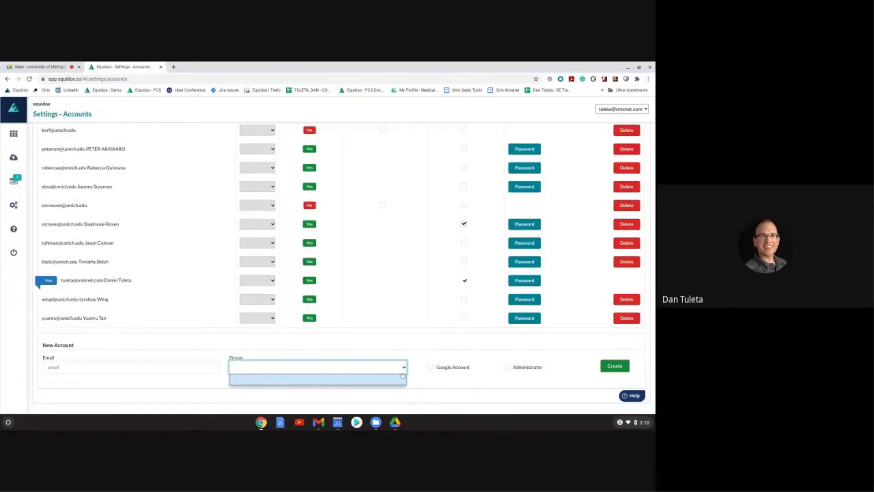
click(403, 378)
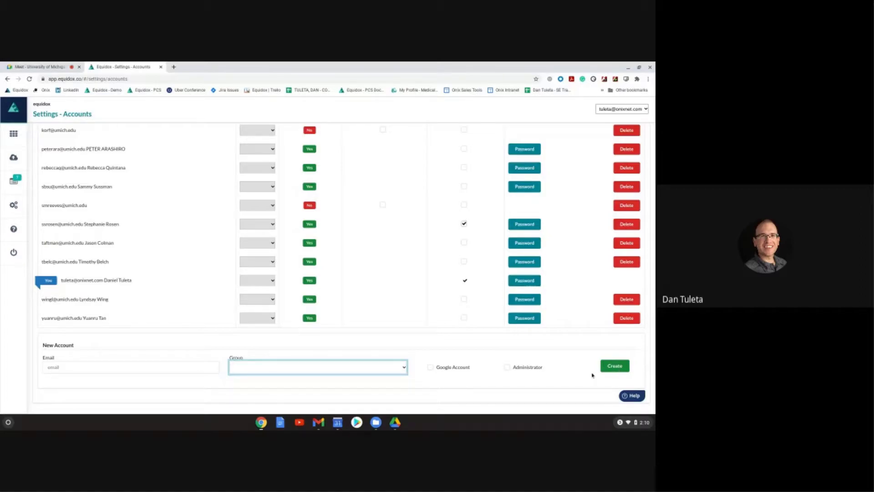
scroll(369, 318, up, 5)
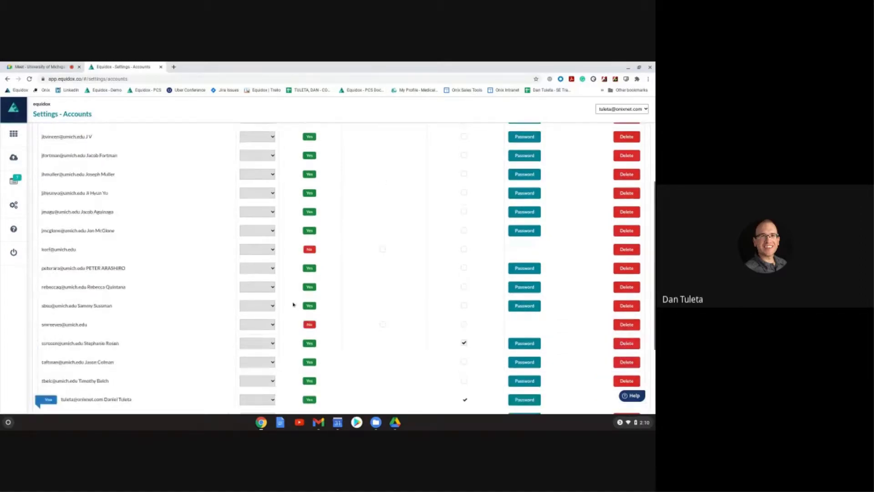
scroll(302, 222, up, 2)
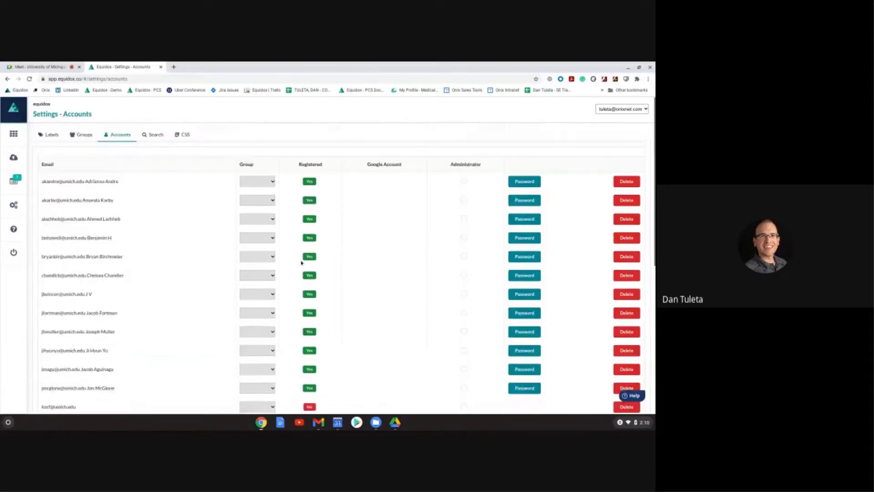
scroll(350, 282, down, 1)
scroll(350, 282, down, 6)
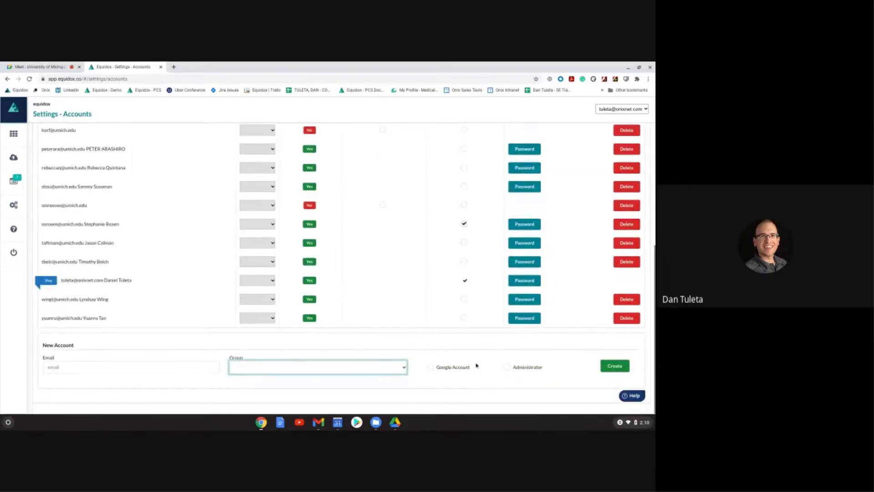
key(shift+Tab)
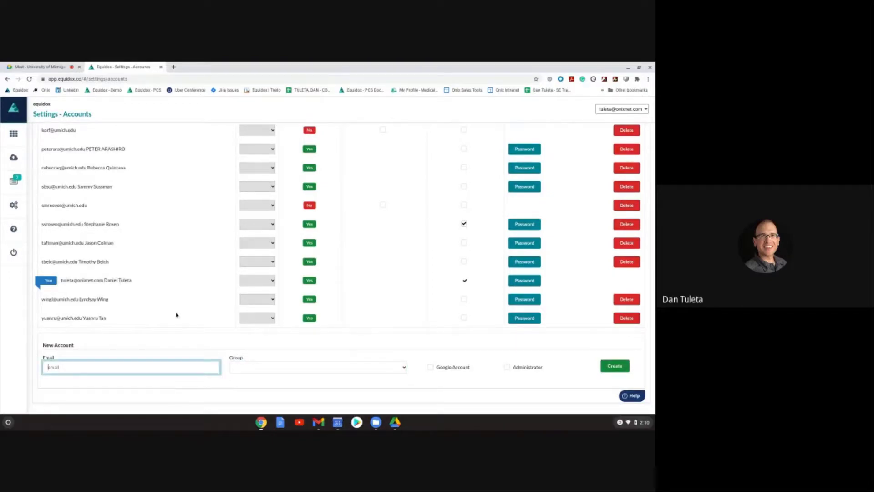
scroll(178, 314, up, 10)
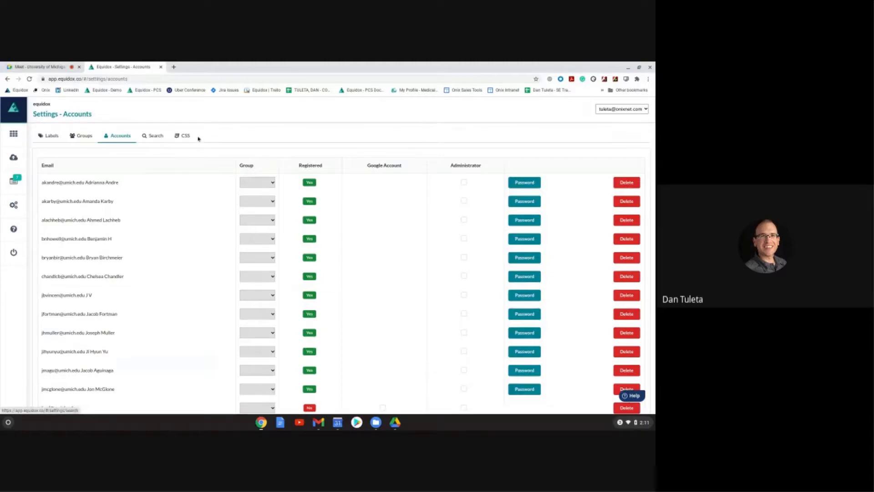
Step: Show the CSS settings with the stylesheet Name field focused, then go to the Help page
click(184, 137)
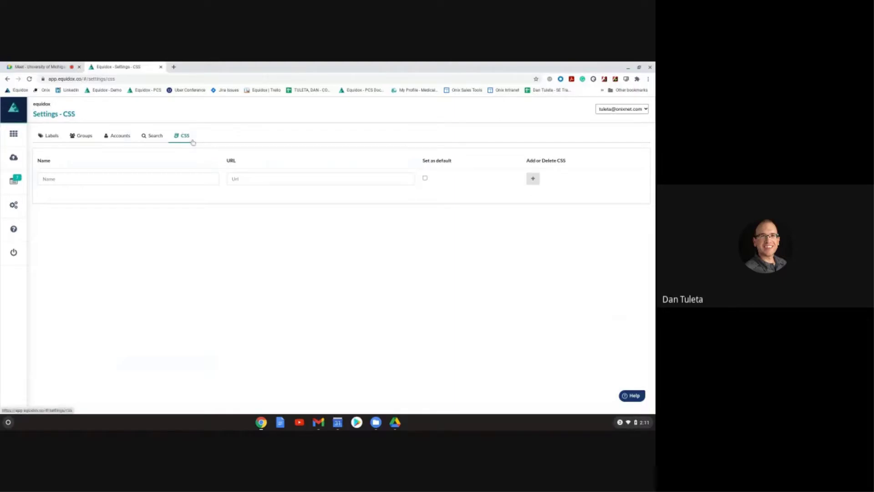
click(153, 178)
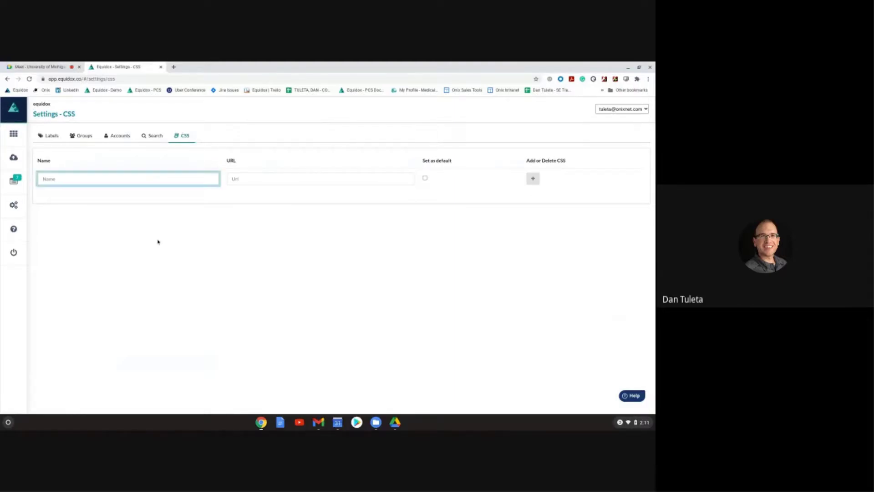
click(24, 231)
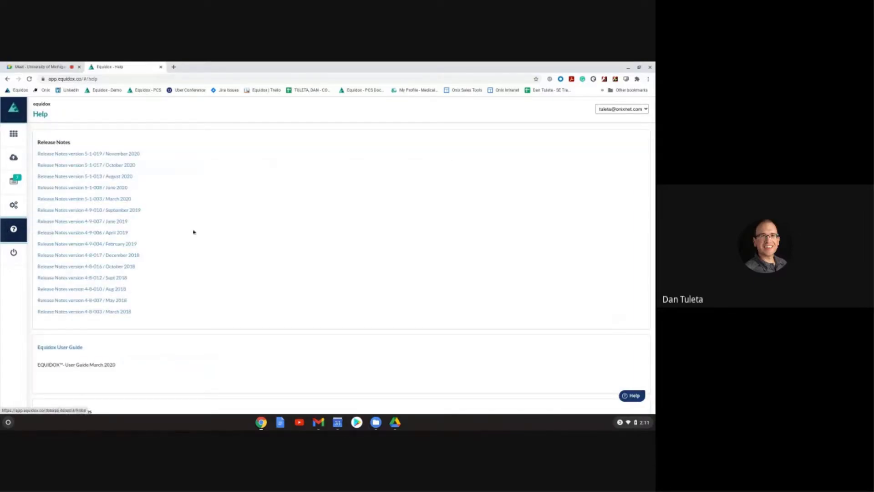
Step: Scroll down the Help page and open the Equidox User Guide link in a new tab
scroll(186, 246, down, 1)
scroll(185, 246, down, 1)
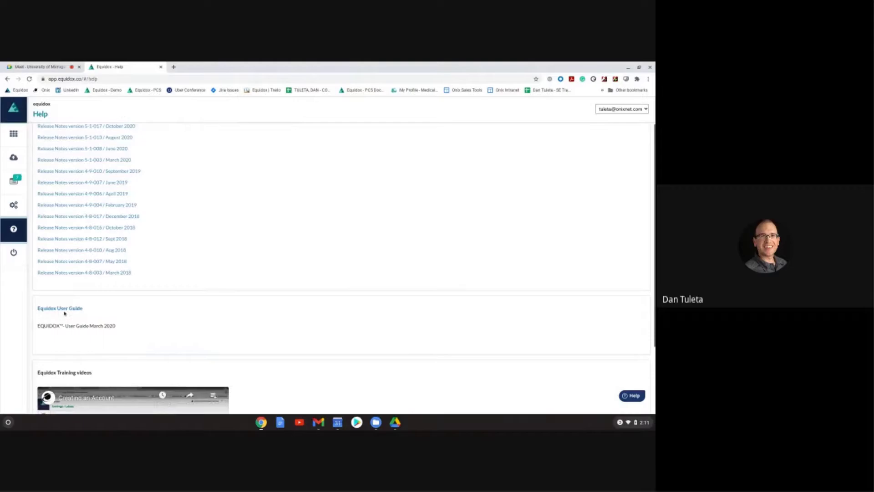
click(63, 309)
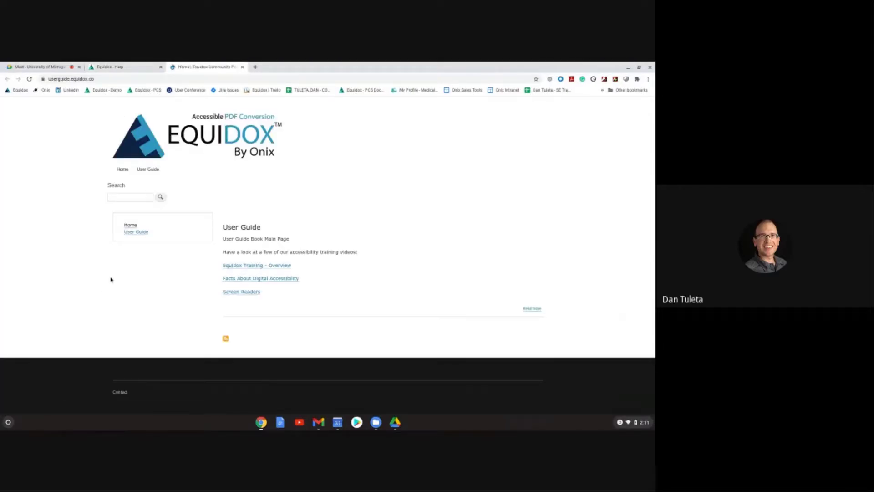
Step: Bring up the User Guide contents and open the Tables article
click(148, 233)
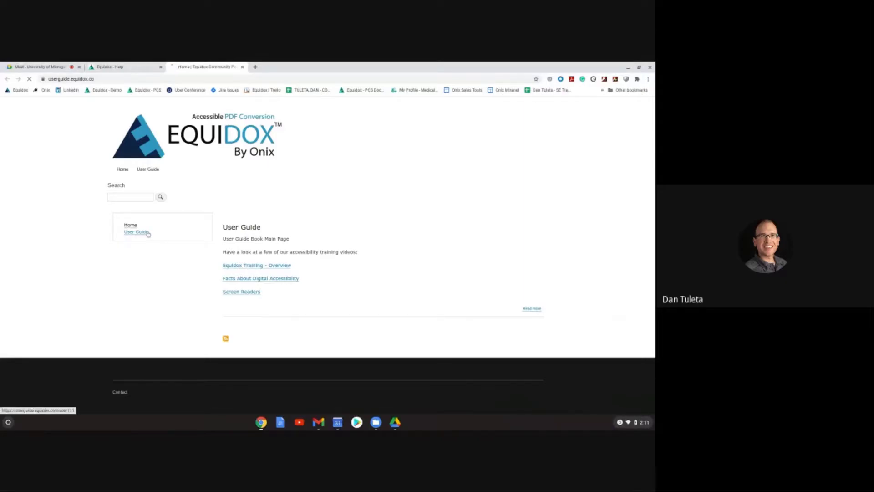
scroll(317, 244, down, 1)
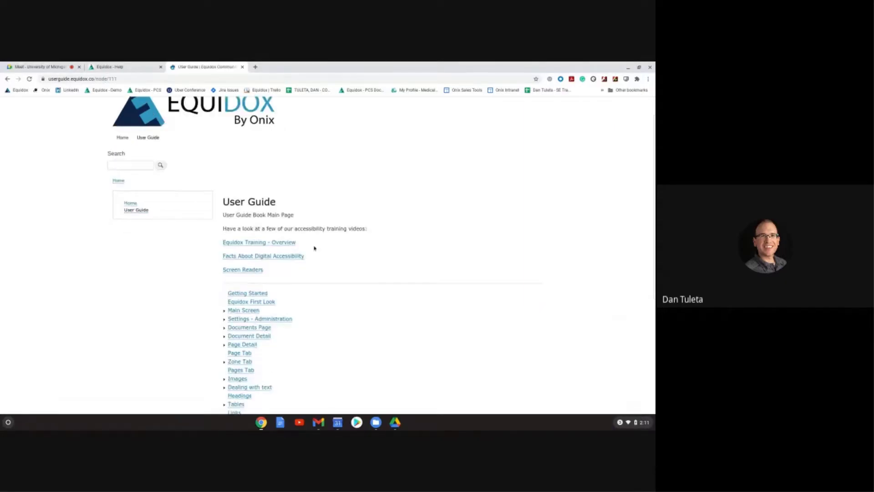
scroll(287, 226, down, 2)
scroll(288, 227, down, 4)
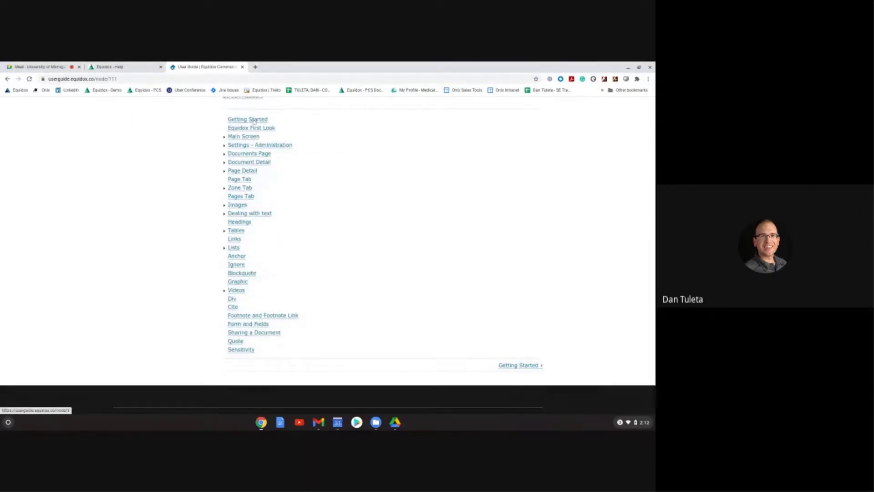
click(241, 232)
scroll(240, 232, down, 3)
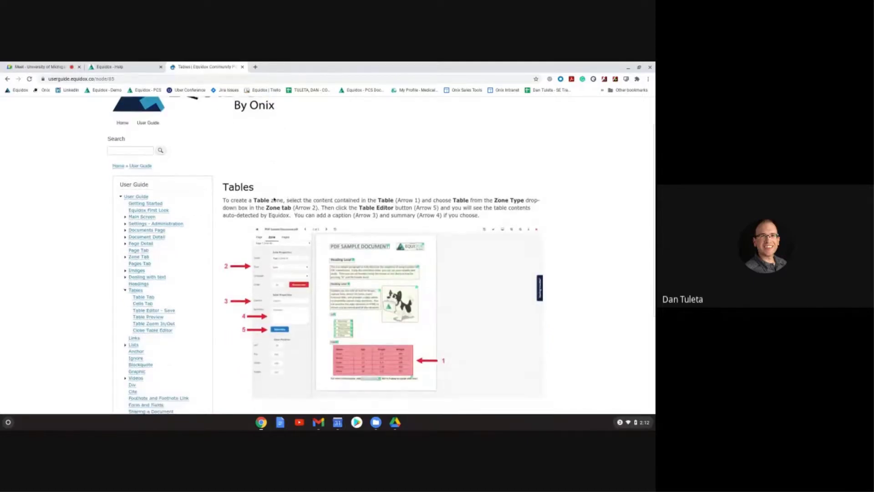
Step: Highlight the Tables introduction paragraph, clear the highlight, and close the User Guide tab
drag(347, 164, 473, 197)
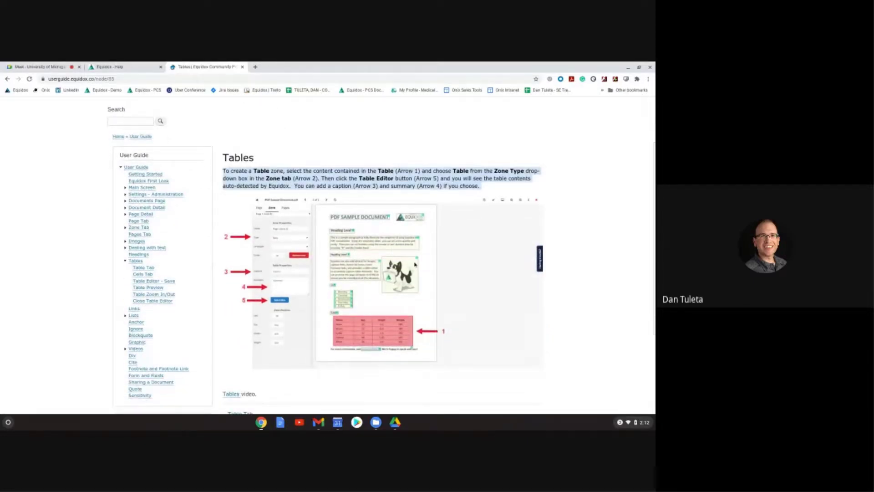
scroll(415, 264, down, 3)
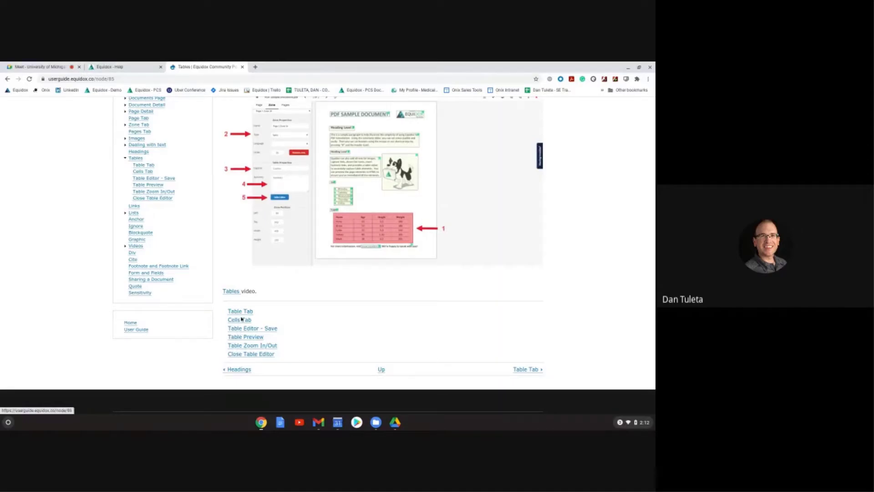
scroll(203, 270, up, 3)
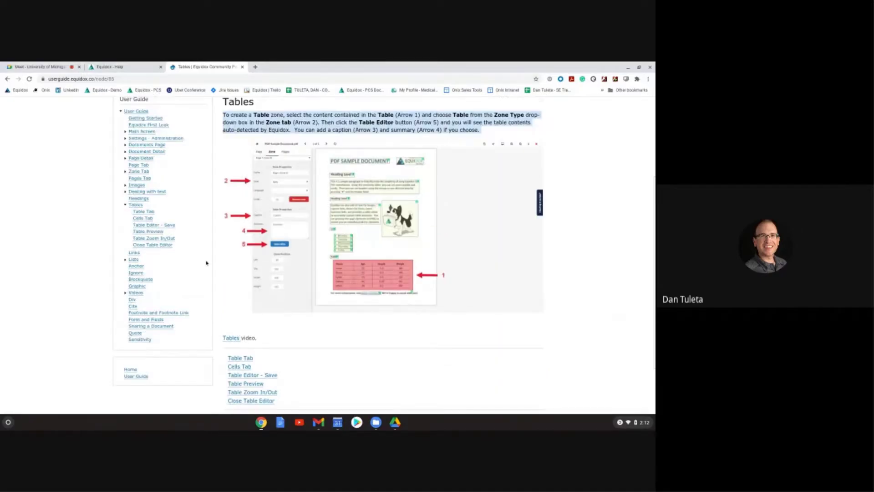
click(79, 229)
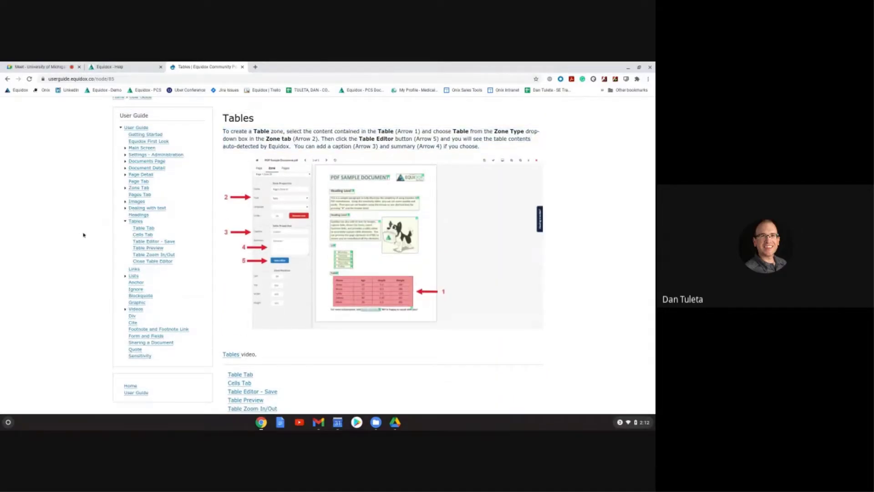
scroll(77, 248, up, 3)
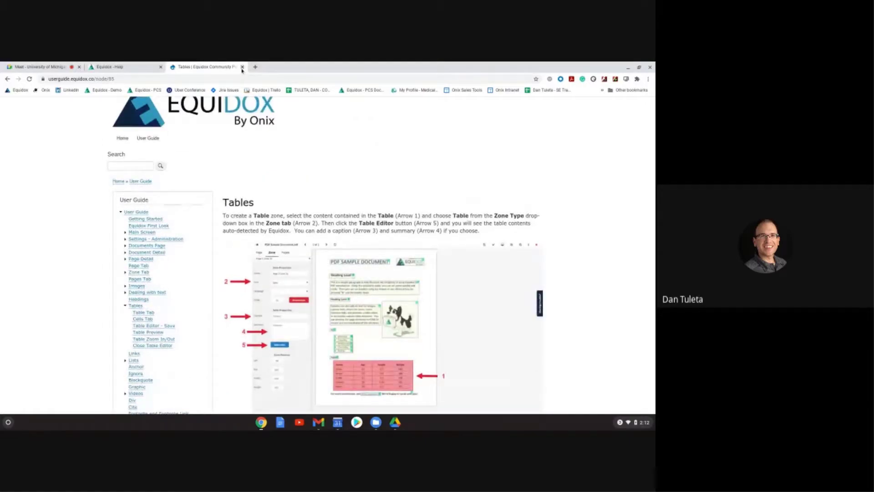
click(242, 67)
Step: Open the Contact us support form and put focus in its Name and Subject fields
click(293, 294)
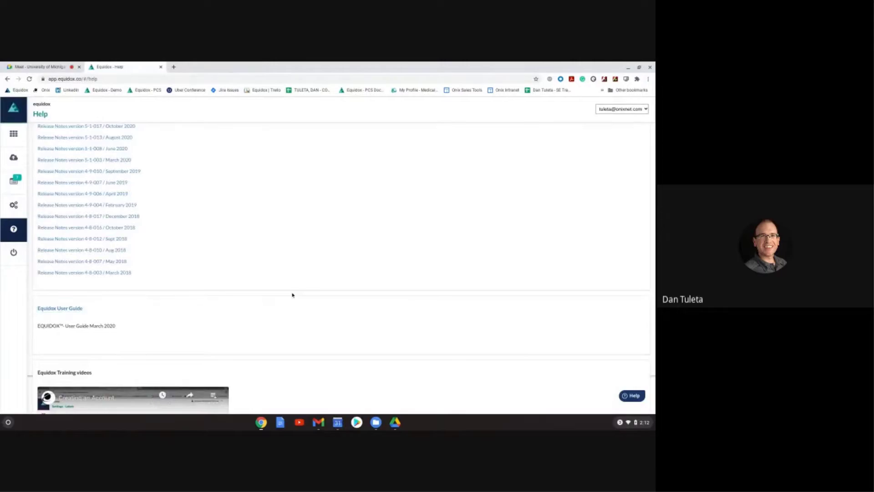
scroll(295, 295, down, 1)
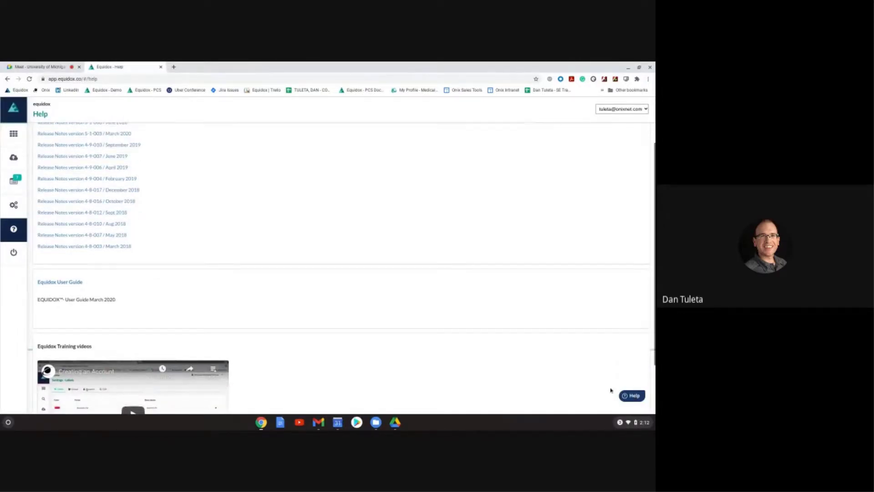
click(632, 397)
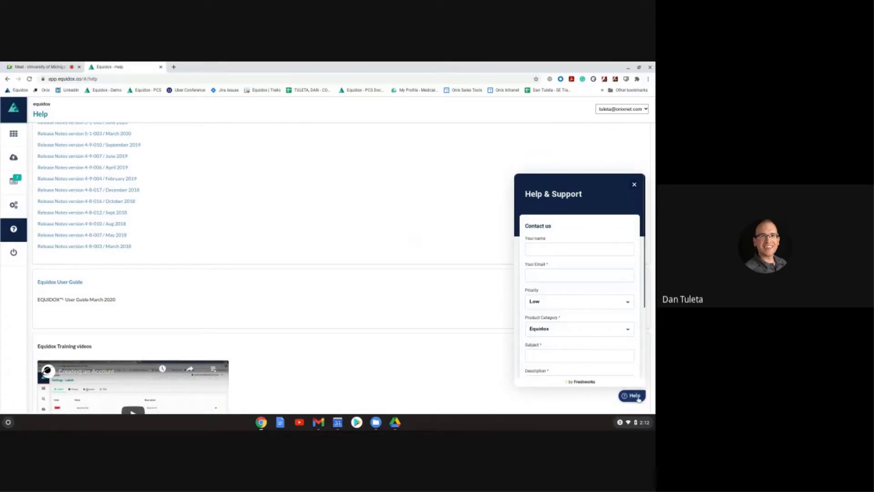
click(599, 249)
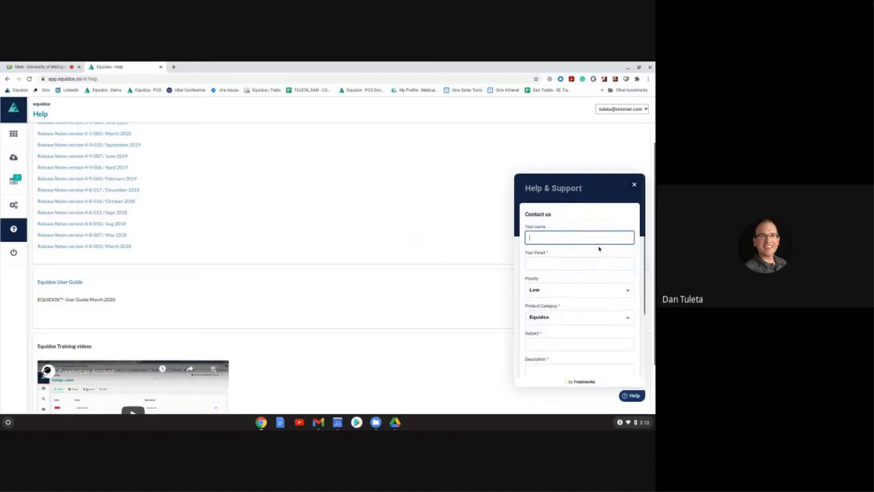
scroll(600, 248, down, 1)
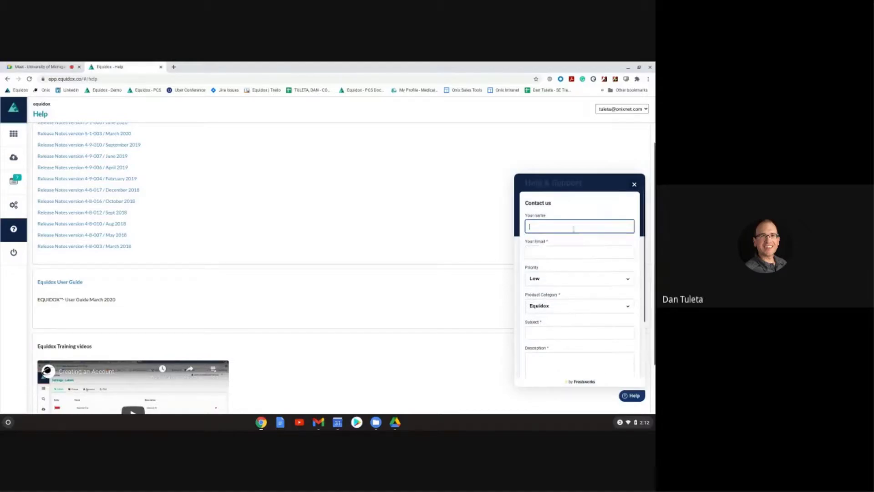
scroll(559, 251, down, 3)
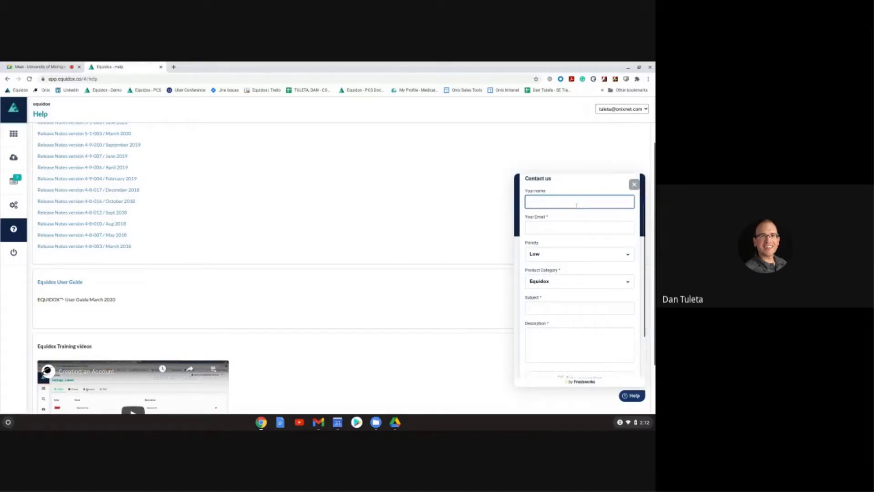
click(574, 279)
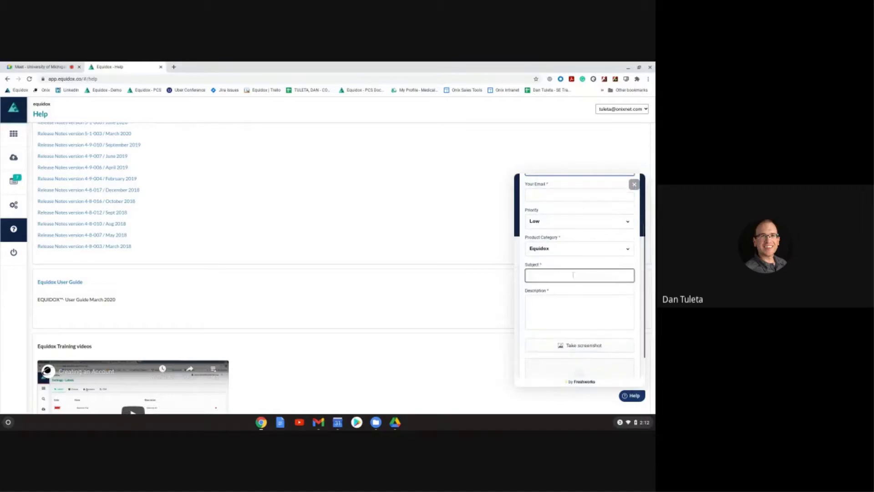
scroll(573, 279, down, 1)
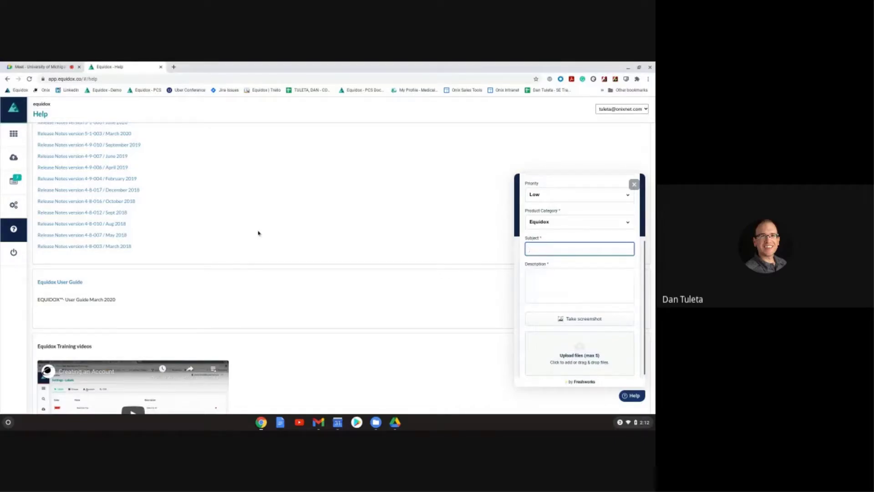
Step: Select the page address, refocus Subject and Description, then close the form without sending
key(ctrl+l)
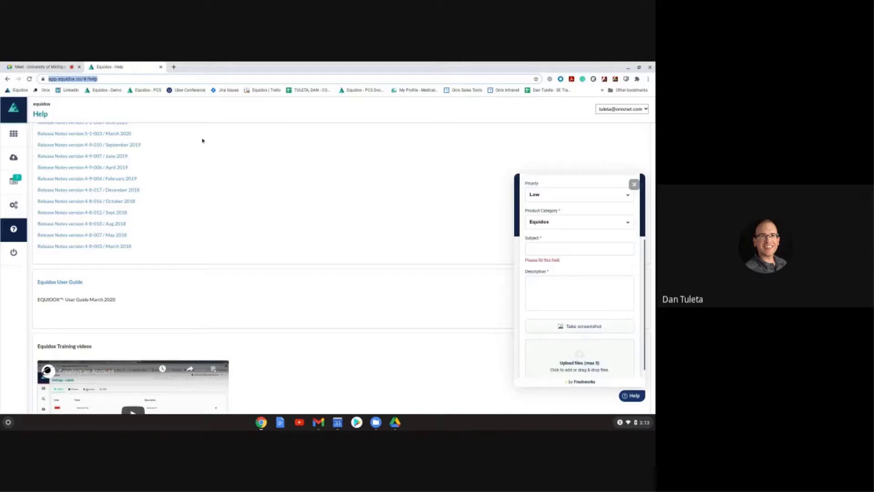
click(584, 251)
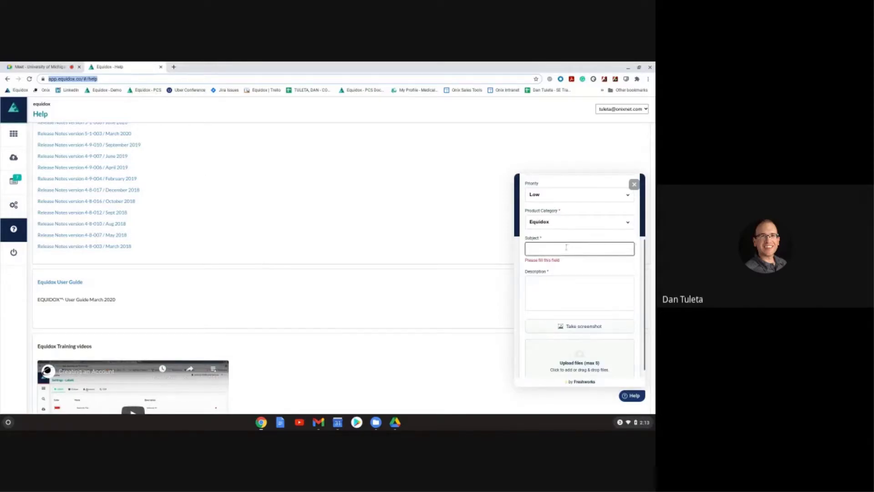
scroll(584, 253, down, 1)
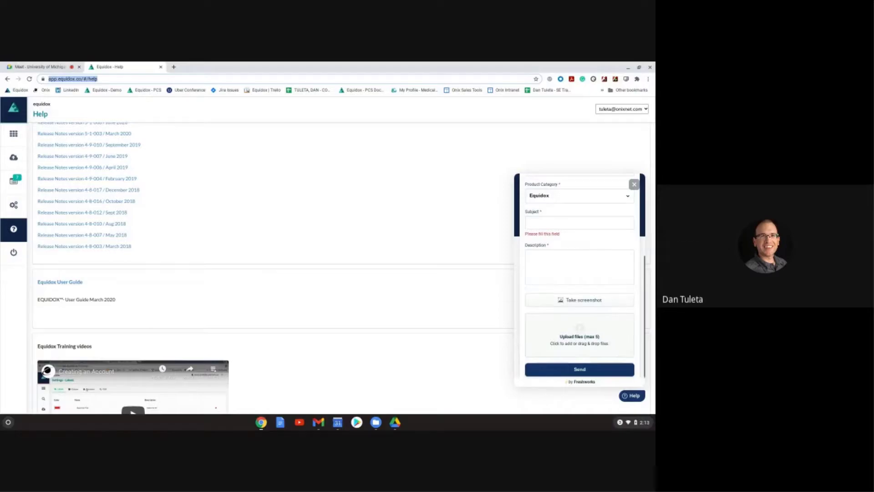
click(618, 262)
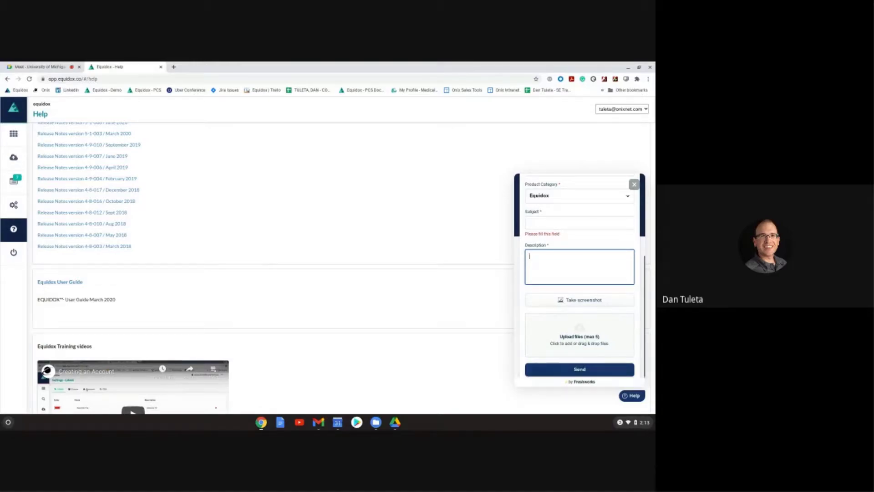
scroll(619, 263, down, 1)
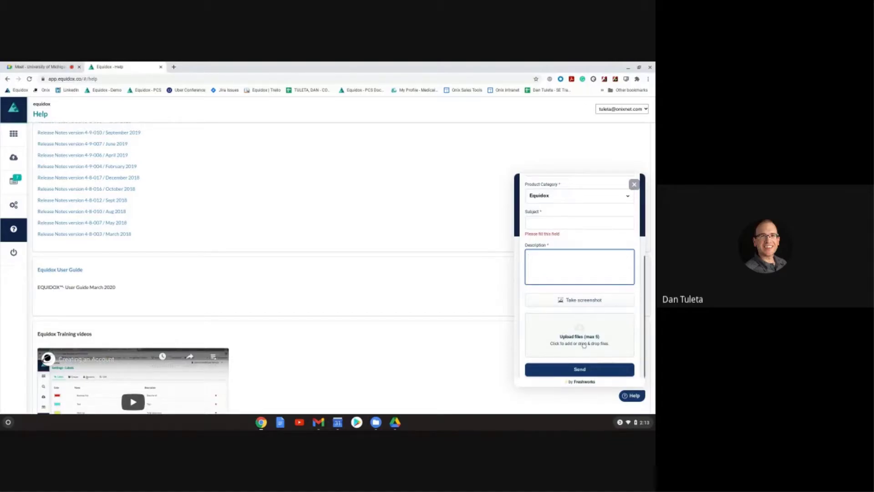
click(634, 184)
Step: Leave the Help page for the Documents list of imported PDFs
scroll(334, 315, up, 2)
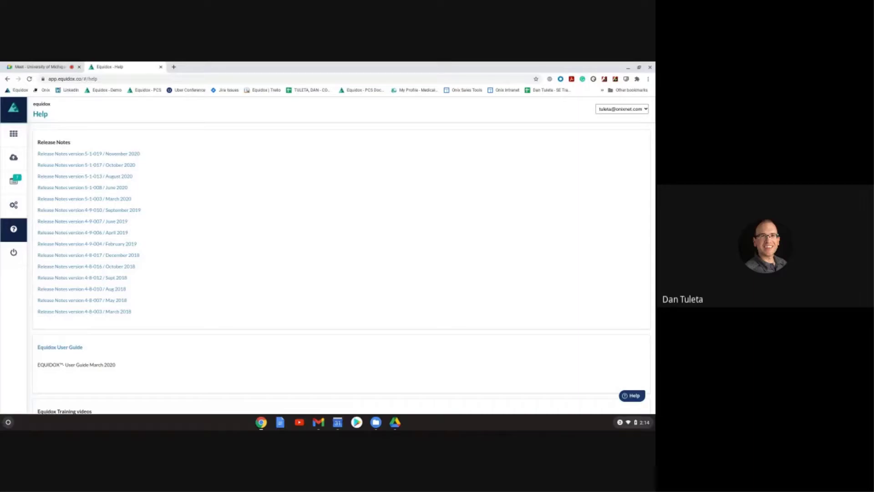
click(14, 134)
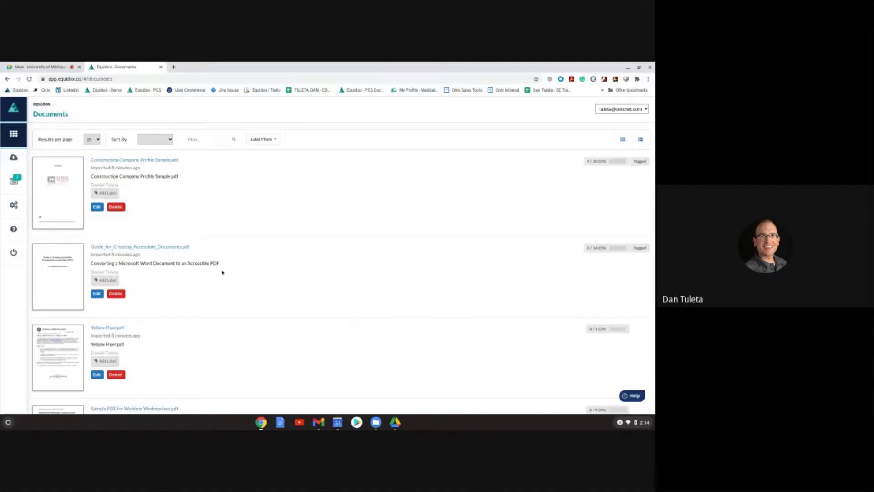
Step: Open the Yellow Flyer document's details, then go back to the Documents list
scroll(222, 272, down, 2)
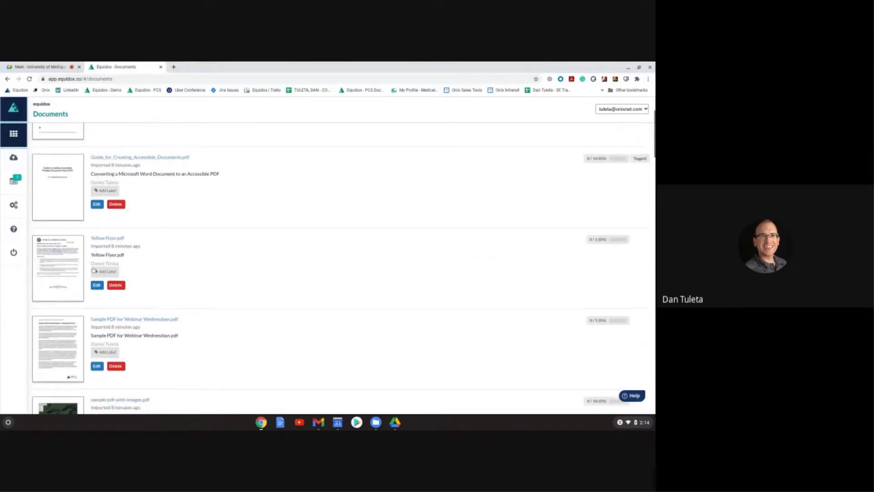
click(50, 269)
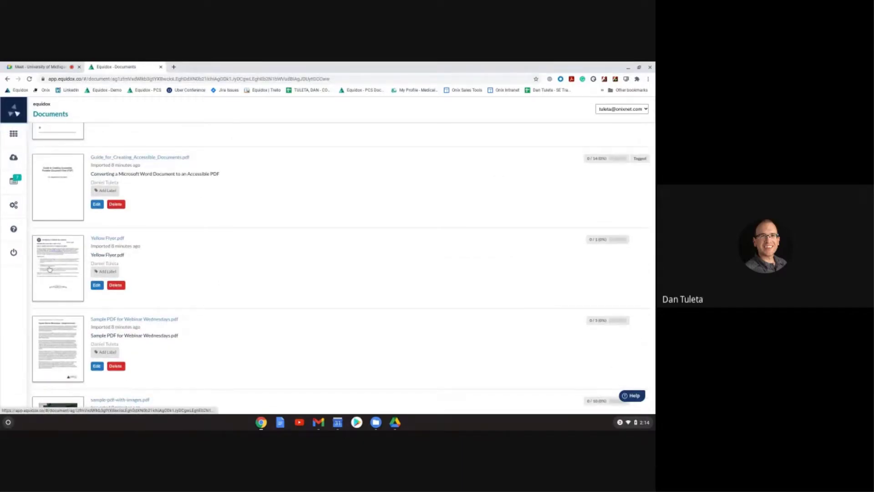
click(25, 133)
Step: Find Guide_for_Creating_Accessible_Documents.pdf in the list and open its detail page
scroll(148, 270, down, 2)
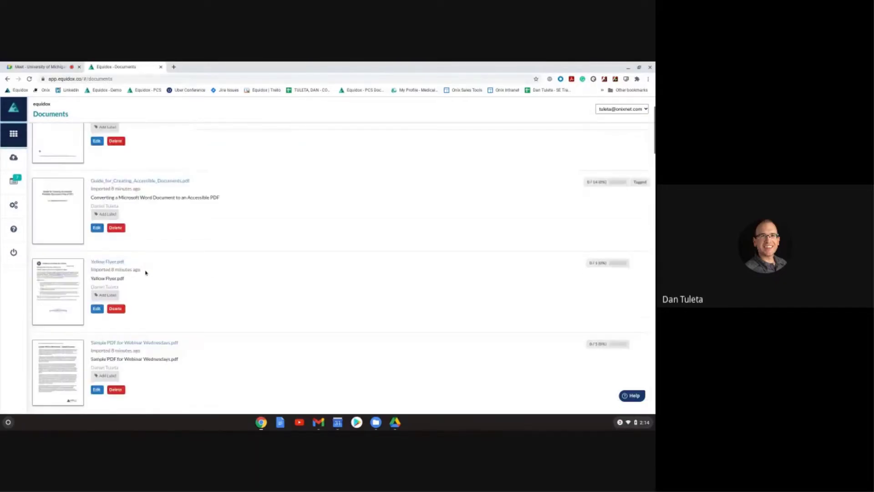
scroll(146, 272, down, 4)
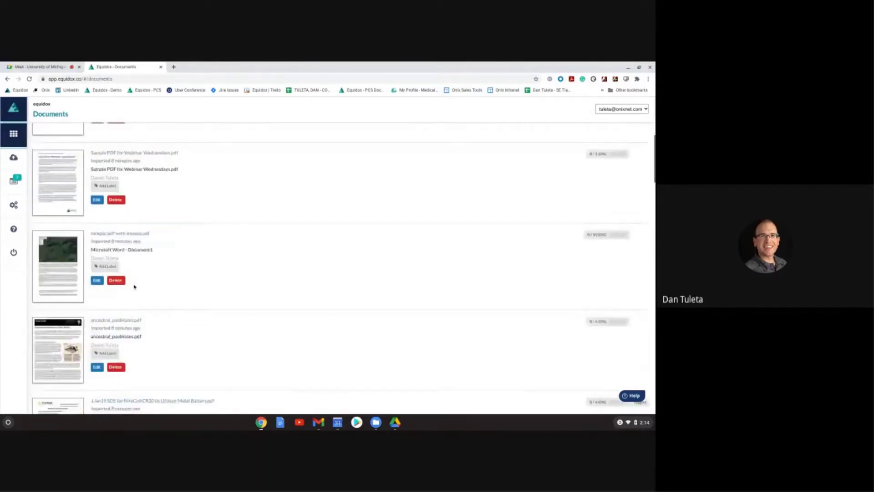
scroll(134, 288, down, 4)
scroll(132, 291, up, 5)
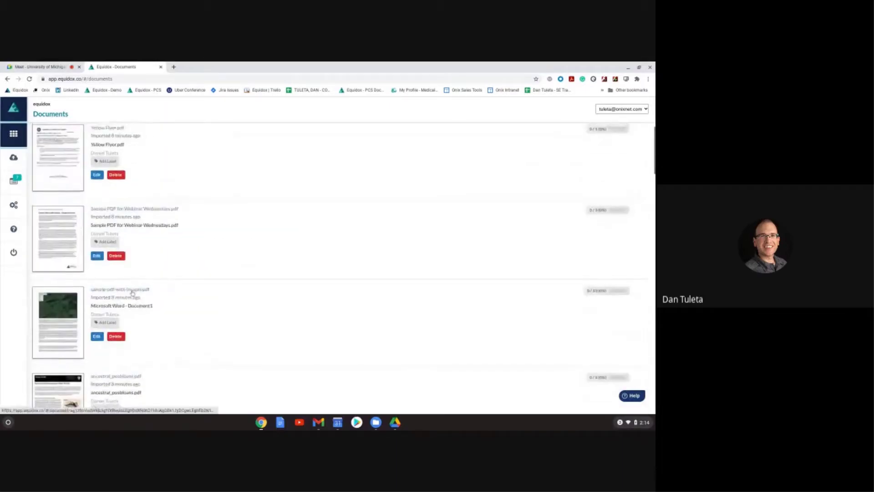
scroll(132, 292, up, 5)
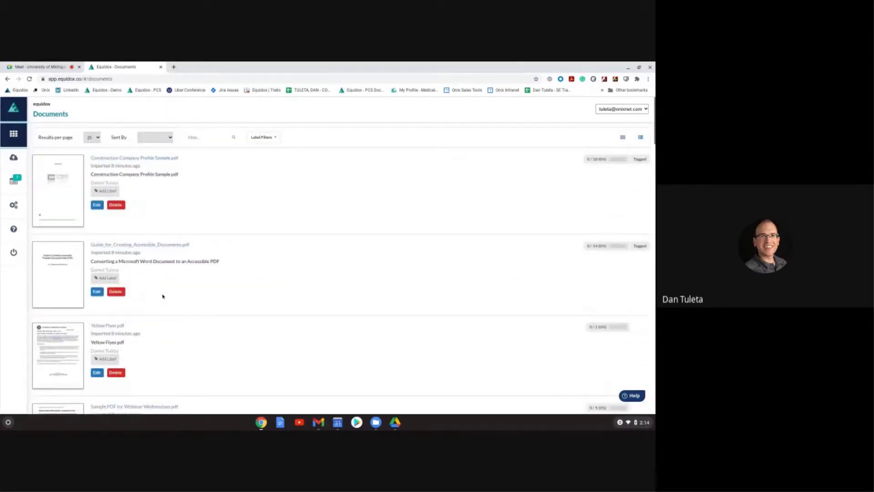
click(158, 288)
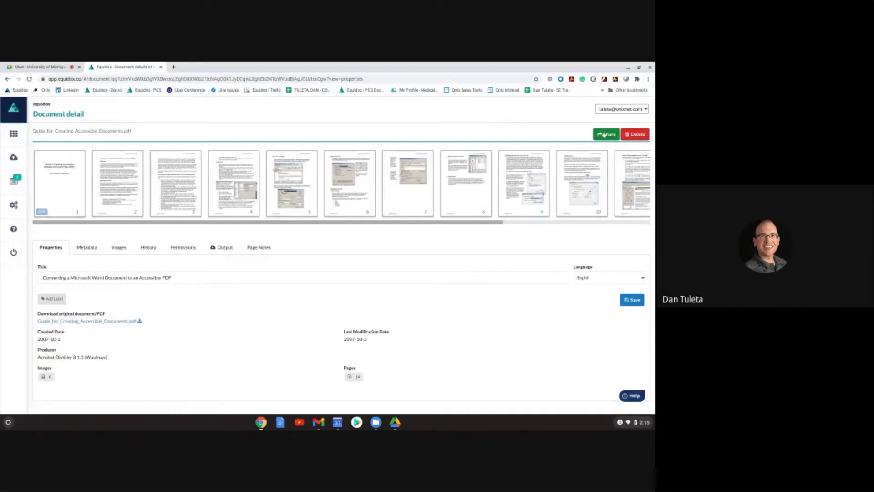
click(601, 140)
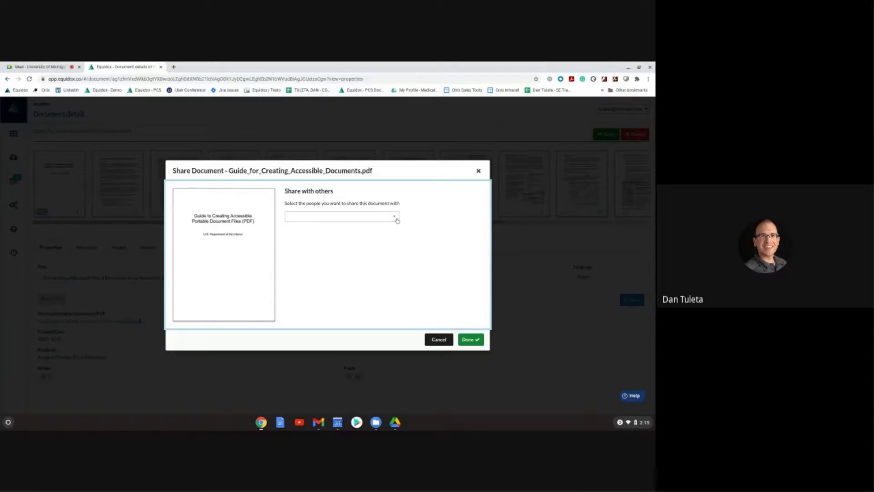
click(395, 218)
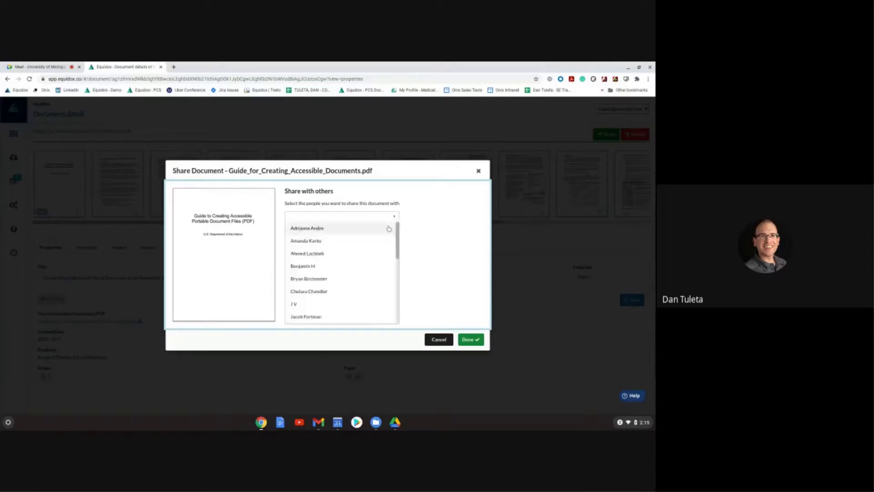
scroll(351, 253, down, 5)
scroll(352, 257, up, 5)
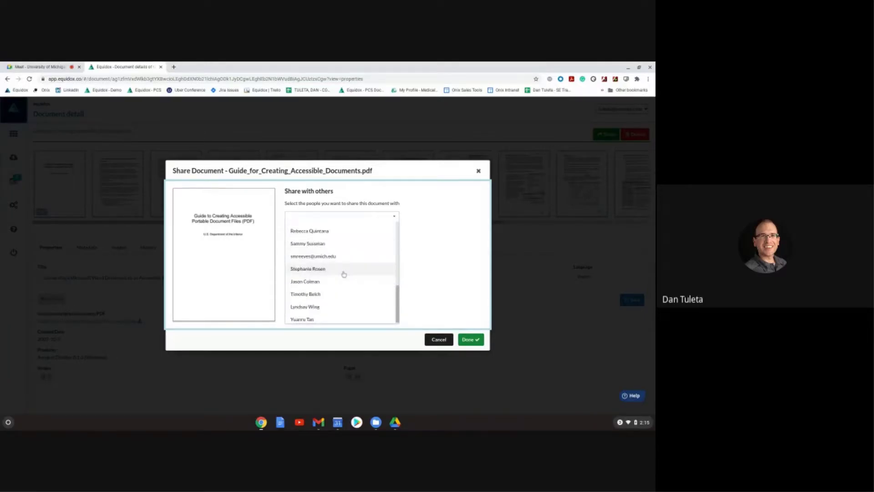
click(417, 249)
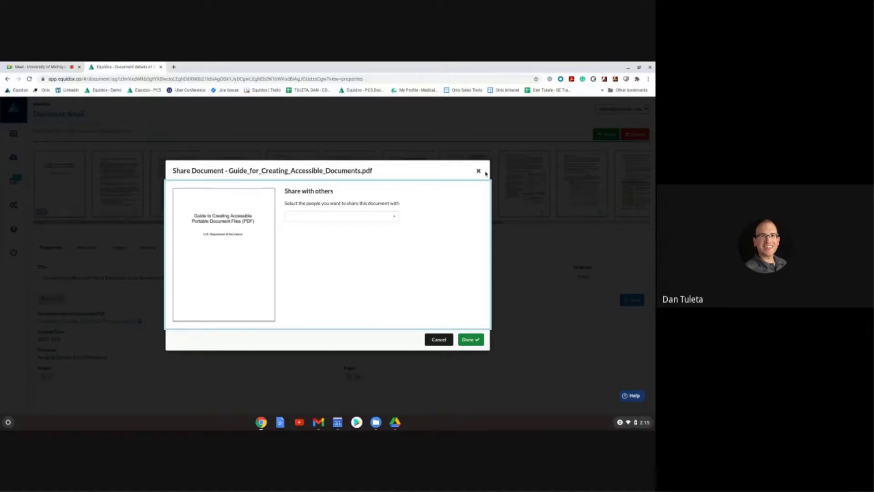
click(478, 172)
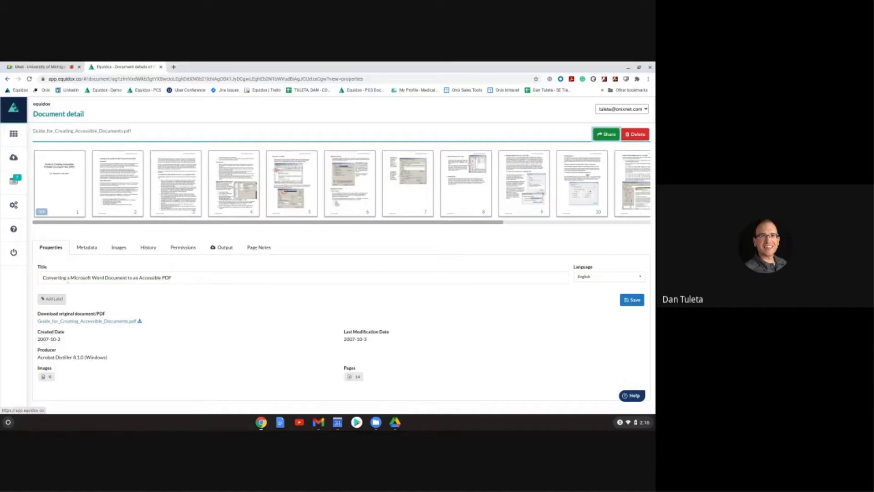
triple_click(101, 279)
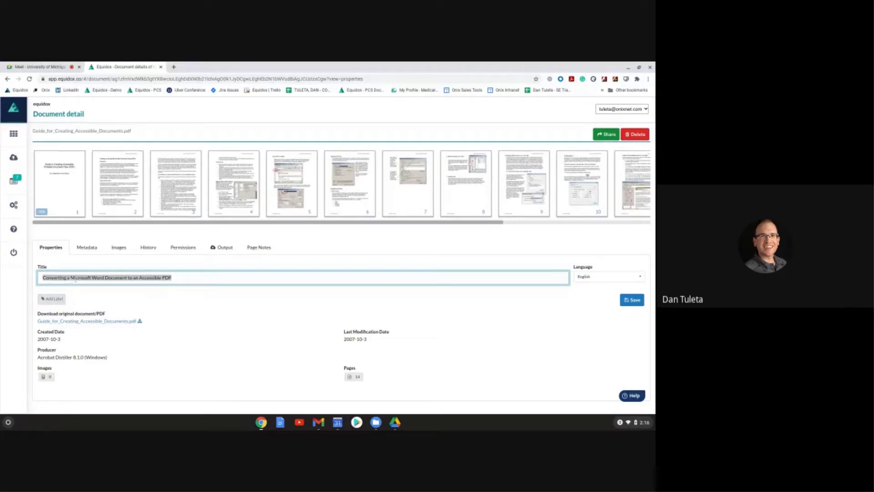
click(591, 282)
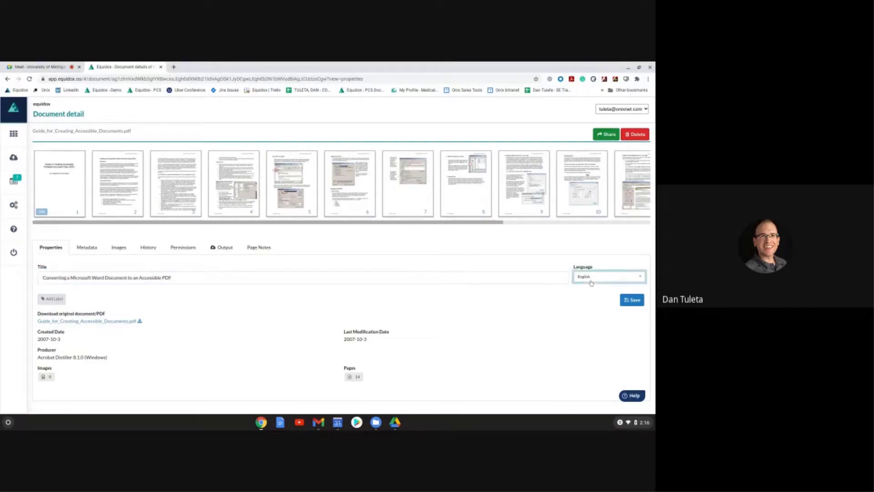
click(590, 282)
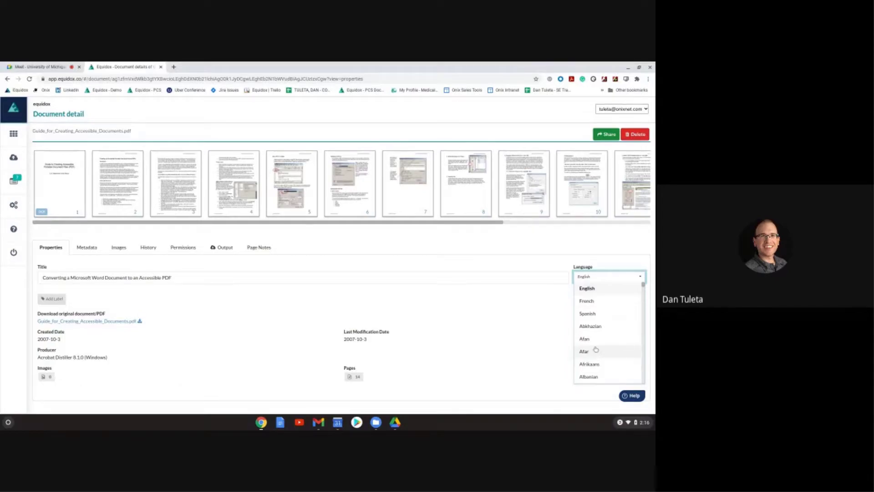
scroll(589, 316, down, 8)
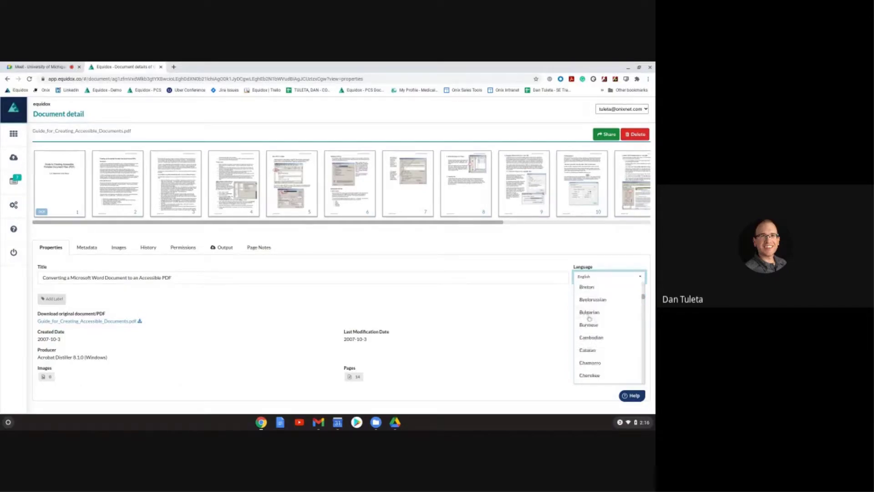
scroll(592, 322, down, 10)
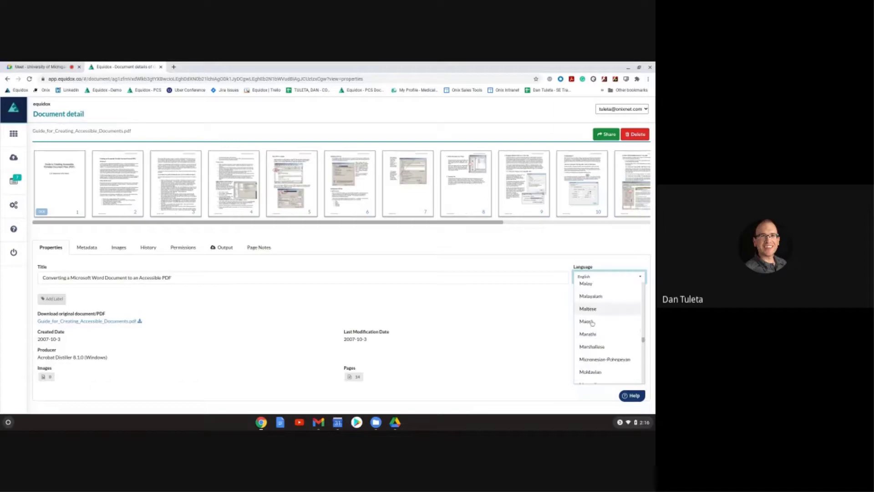
scroll(592, 323, down, 15)
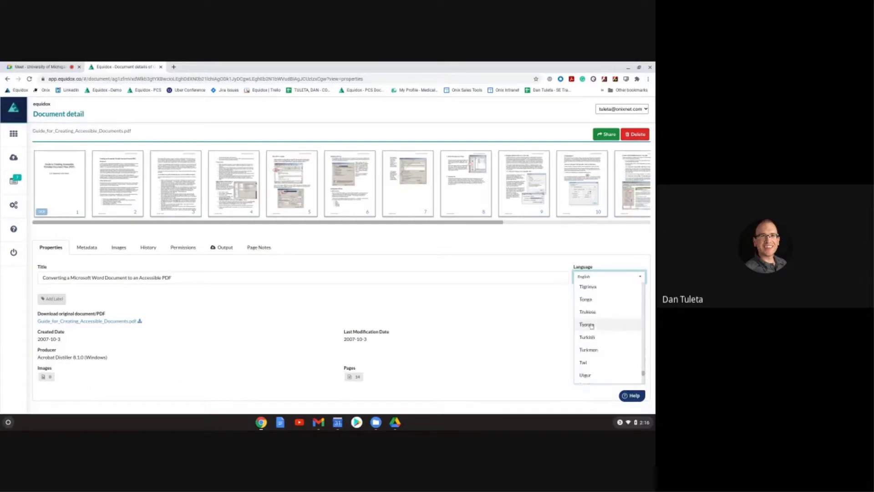
click(554, 330)
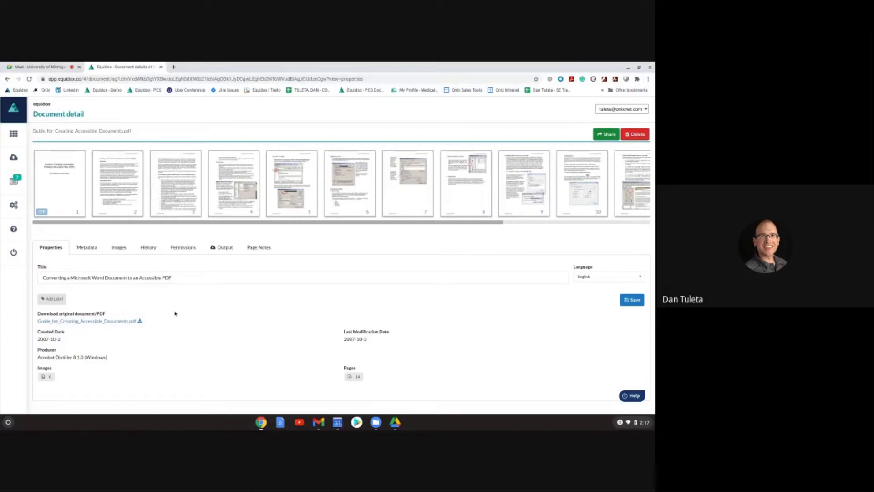
Step: Show the guide's Output options with all pages set for PDF download
click(223, 248)
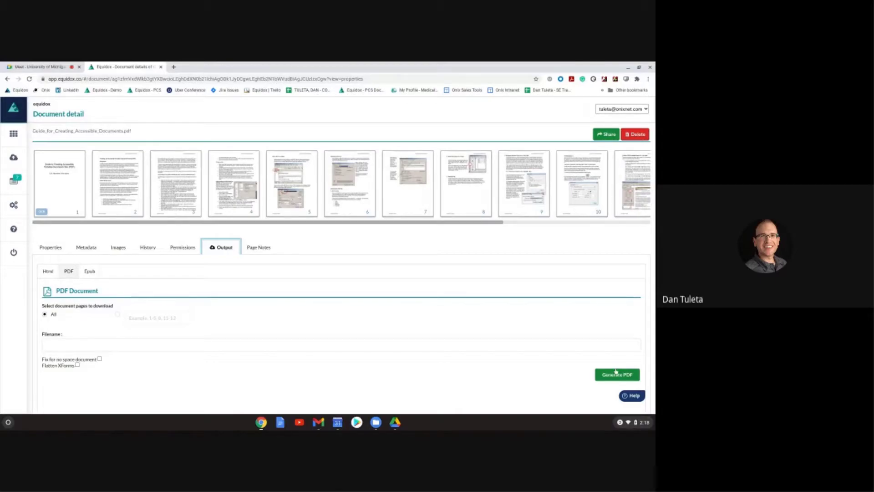
Step: Switch the guide's output to the Html options, covering all pages
click(44, 271)
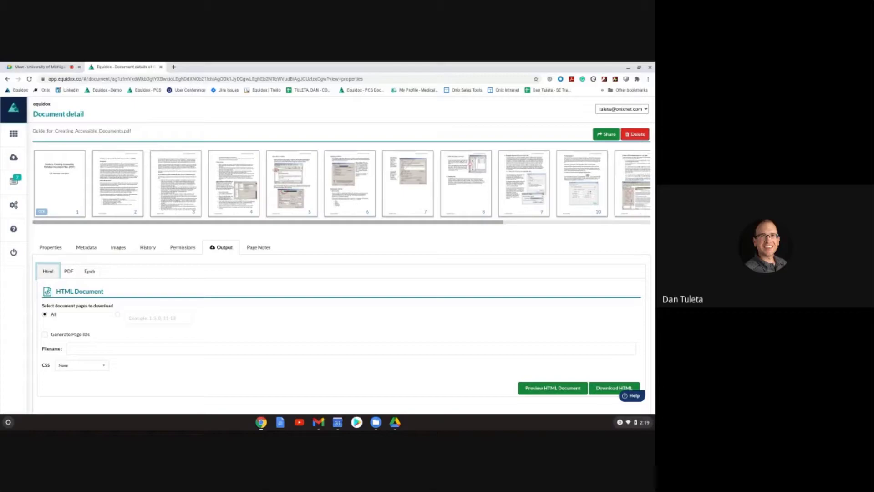
scroll(392, 308, down, 1)
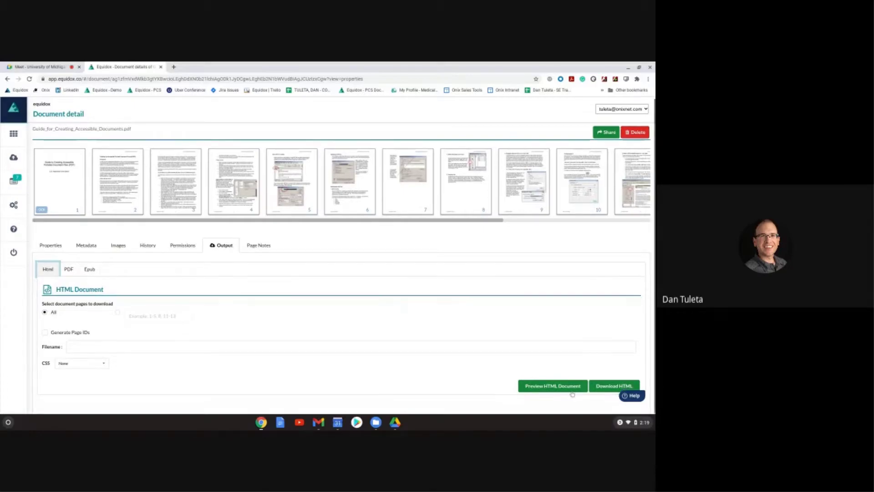
click(614, 386)
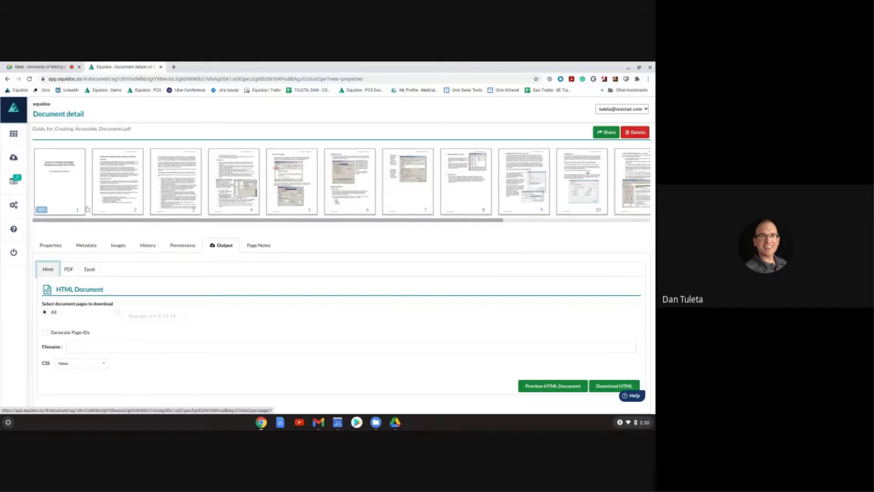
Step: Open page 2 in the editor, zoom out twice, and select its large body-text zone
click(122, 173)
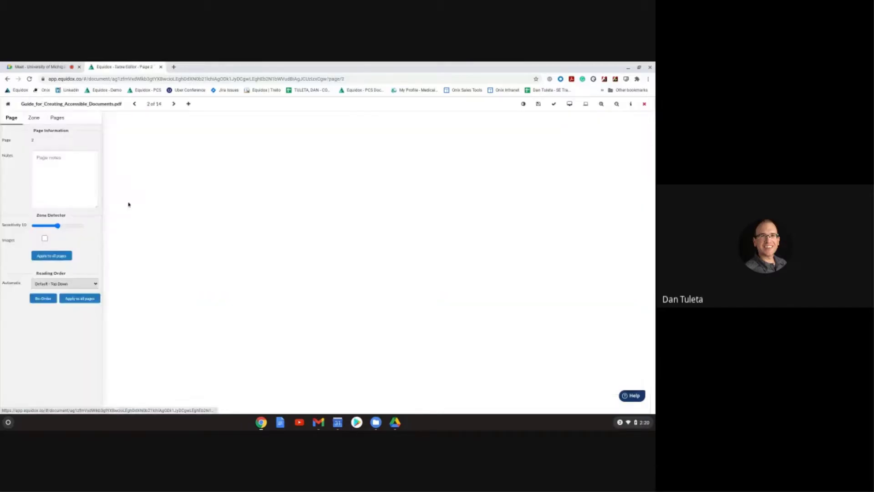
click(616, 105)
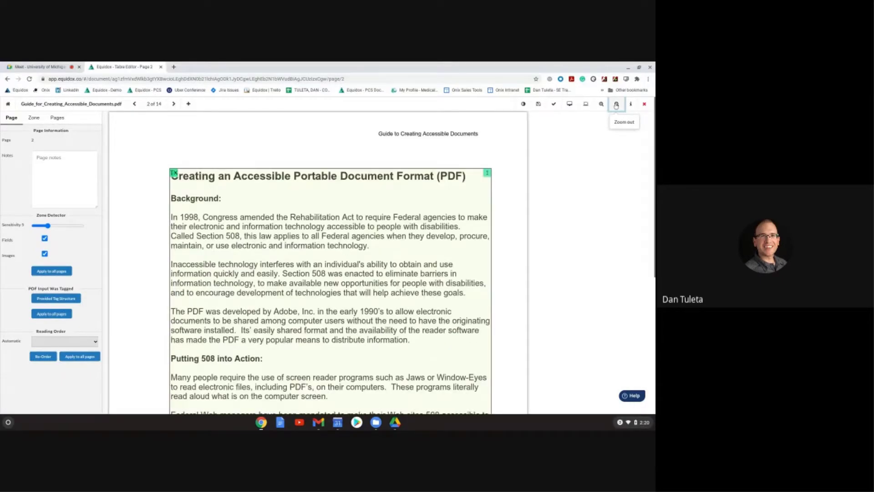
click(616, 105)
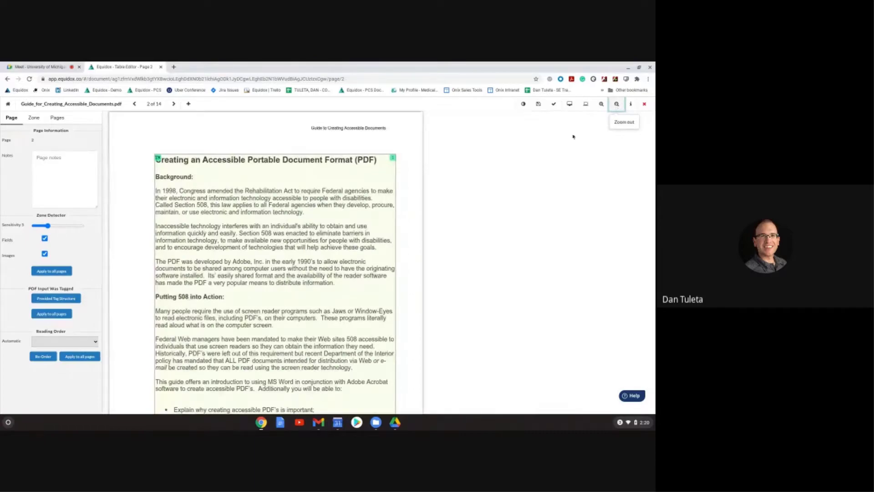
click(251, 241)
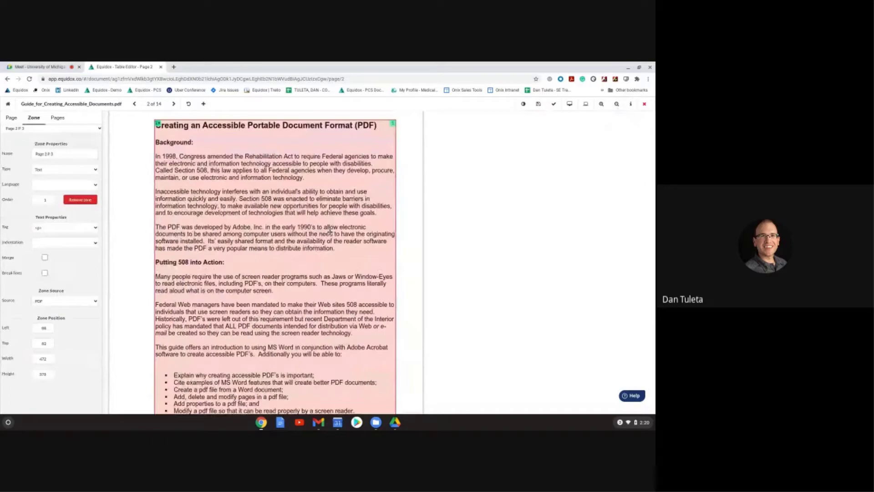
scroll(239, 240, up, 1)
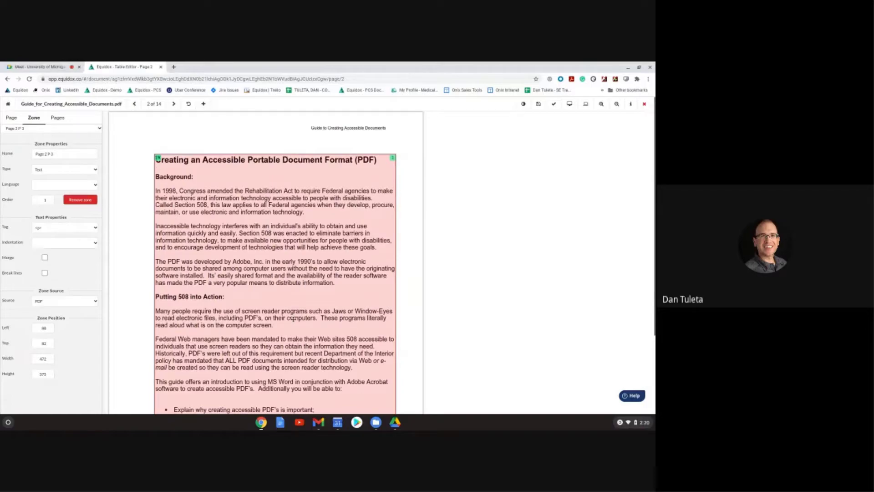
scroll(294, 318, down, 1)
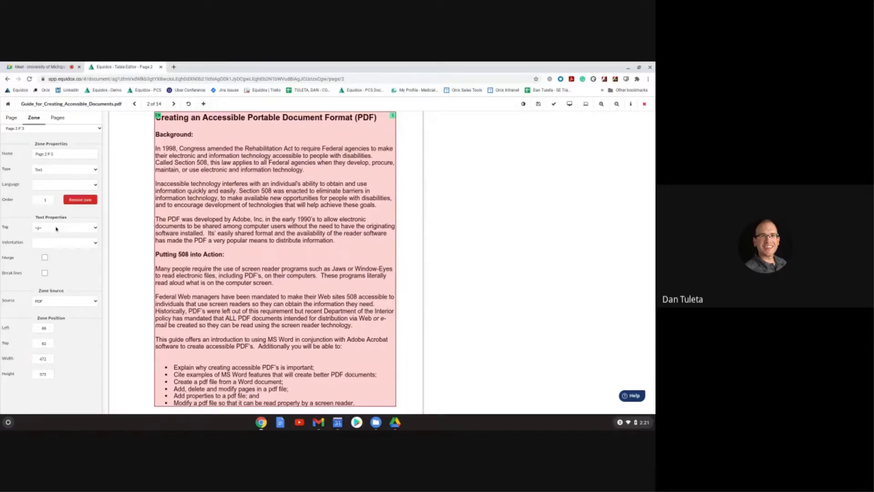
scroll(155, 126, up, 1)
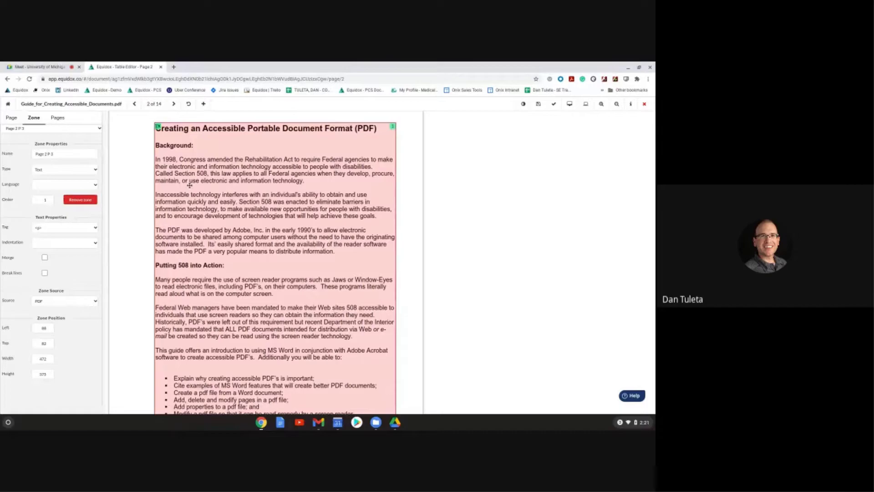
scroll(228, 209, up, 1)
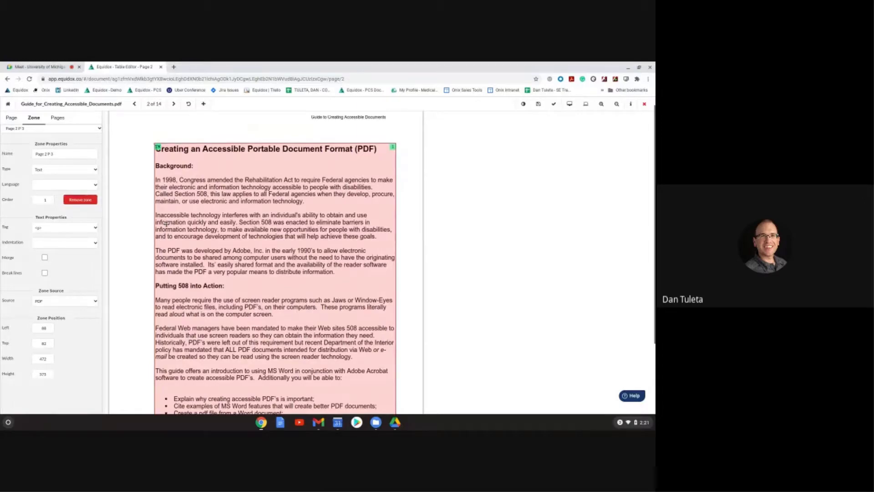
scroll(166, 223, down, 2)
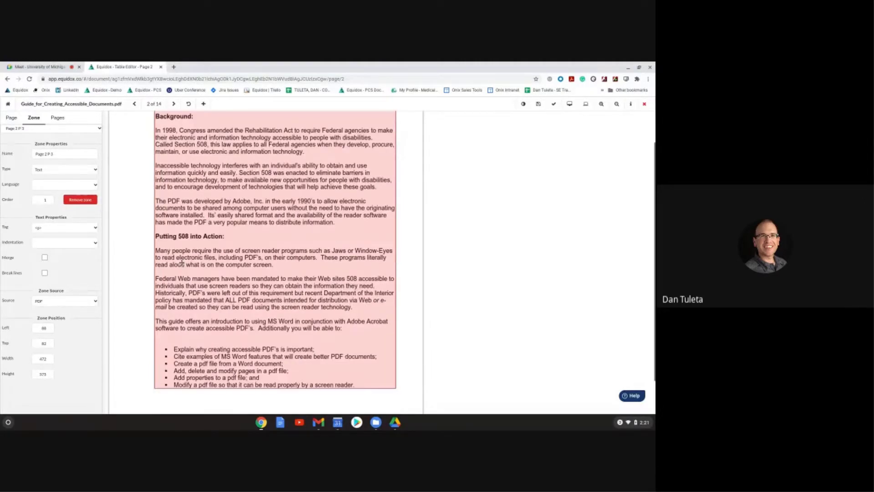
scroll(181, 263, up, 1)
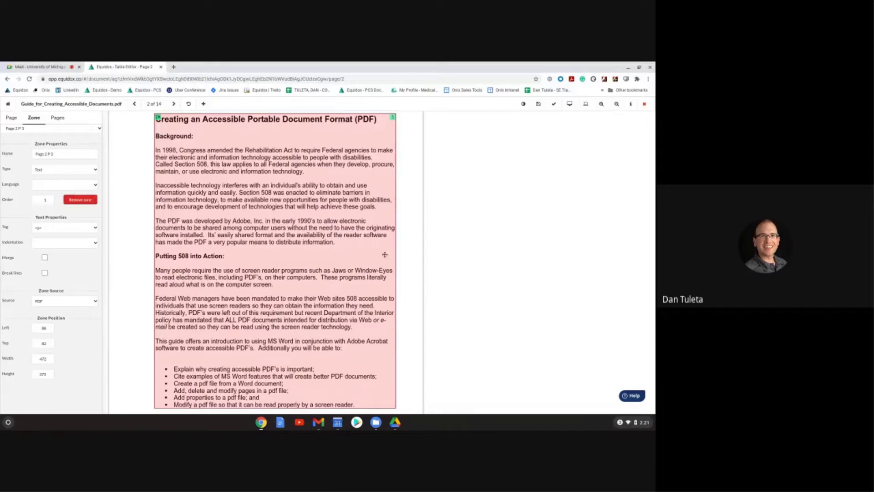
click(569, 104)
Step: Preview page 2, highlight its run-together paragraph, and return to the Table Editor
click(569, 104)
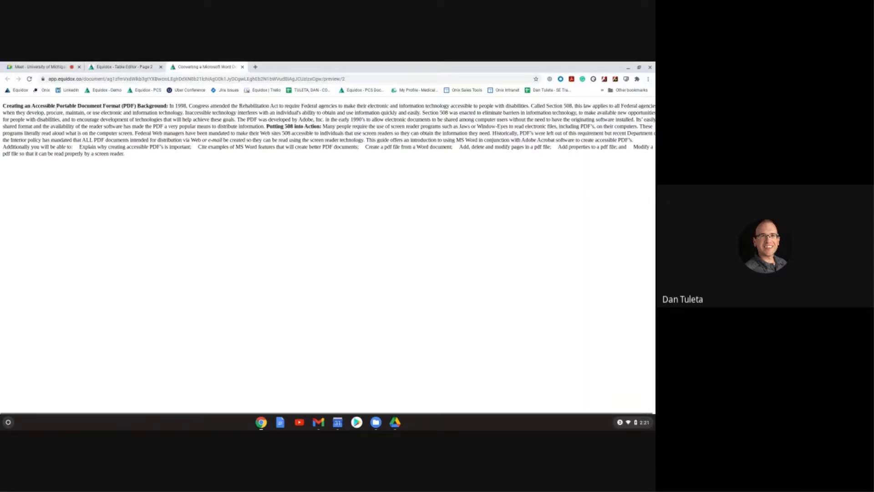
drag(3, 104, 180, 178)
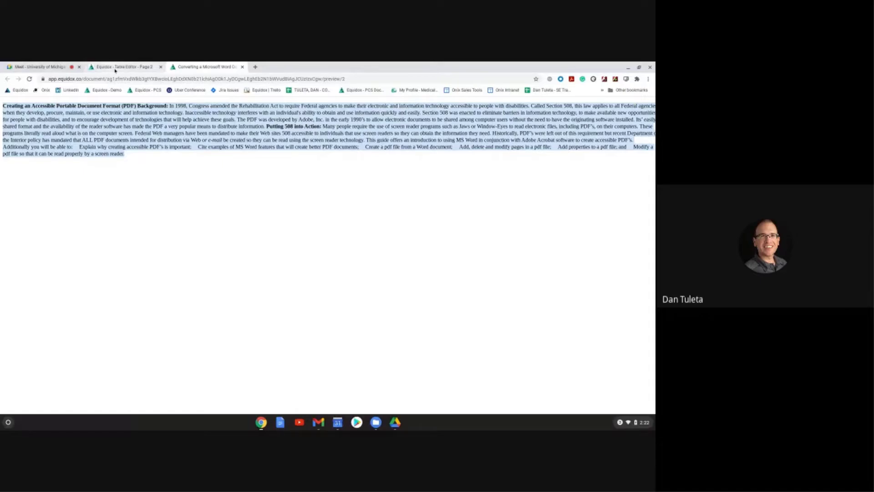
click(116, 68)
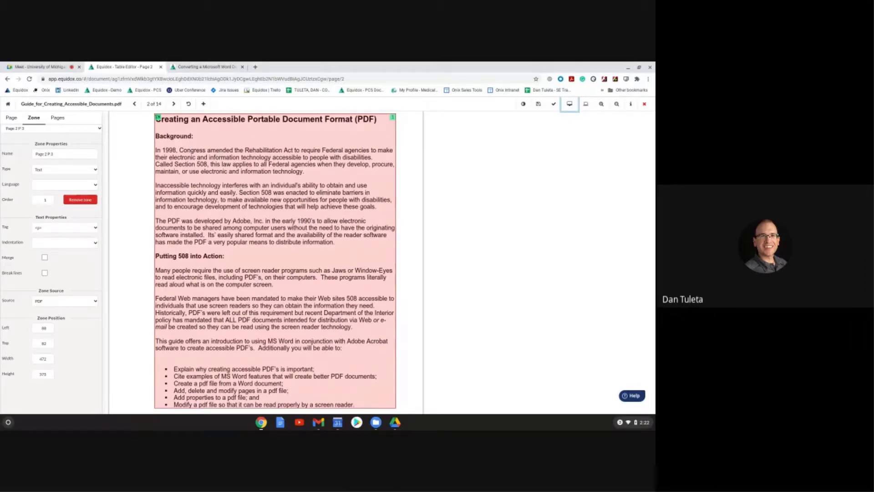
Step: Draw and delete a stray margin zone, then show page 2's Page settings at sensitivity 5
scroll(241, 213, up, 1)
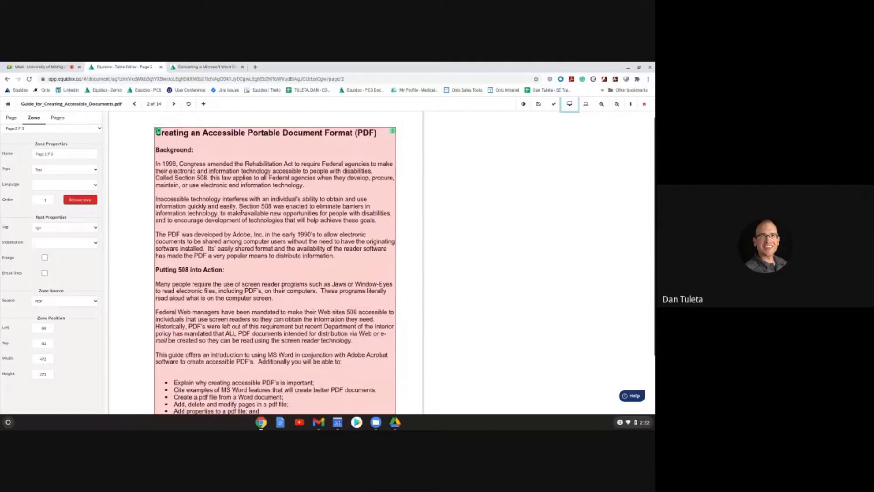
scroll(241, 213, down, 3)
scroll(290, 240, up, 4)
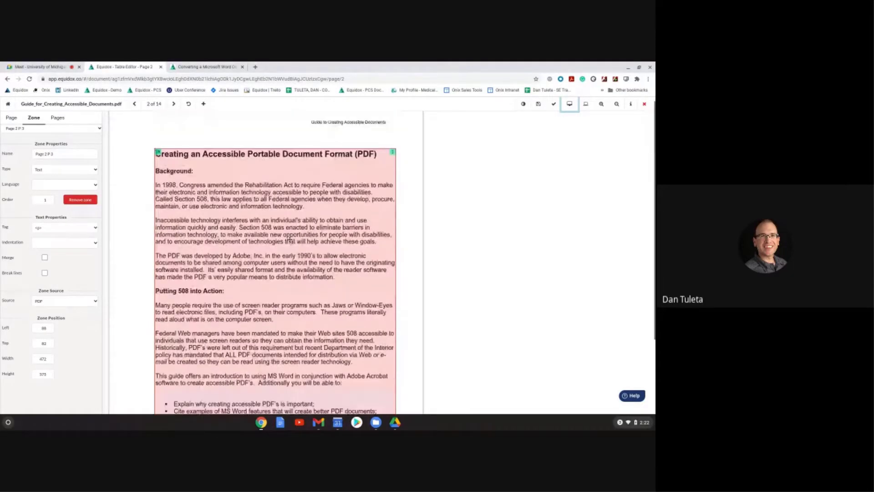
drag(128, 182, 152, 209)
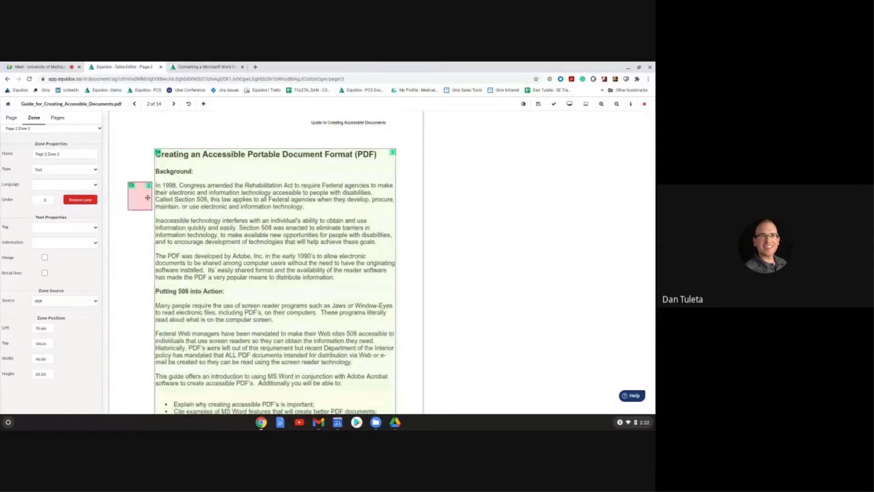
key(Delete)
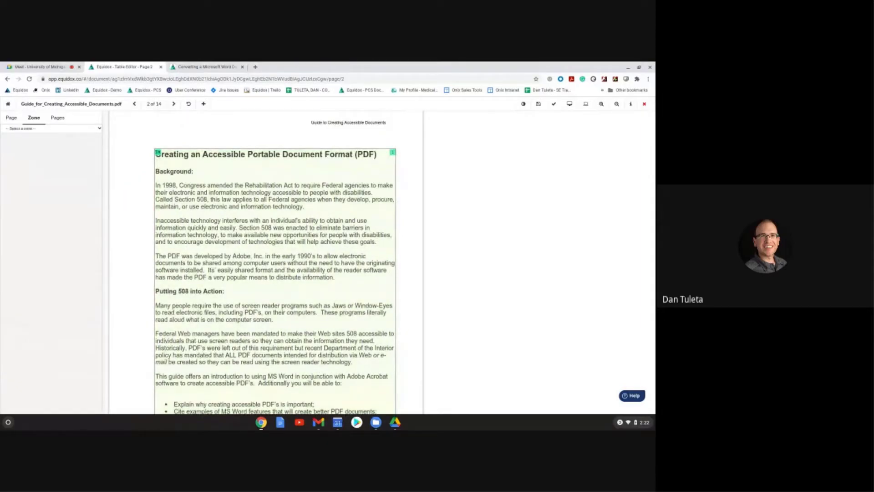
click(12, 118)
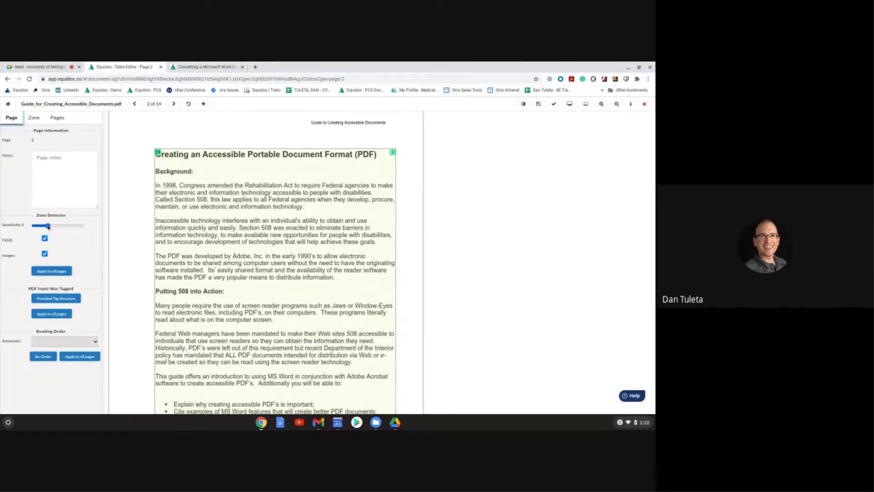
Step: Try several zone detection sensitivities up to 20 and inspect the merged body and list zones
click(48, 226)
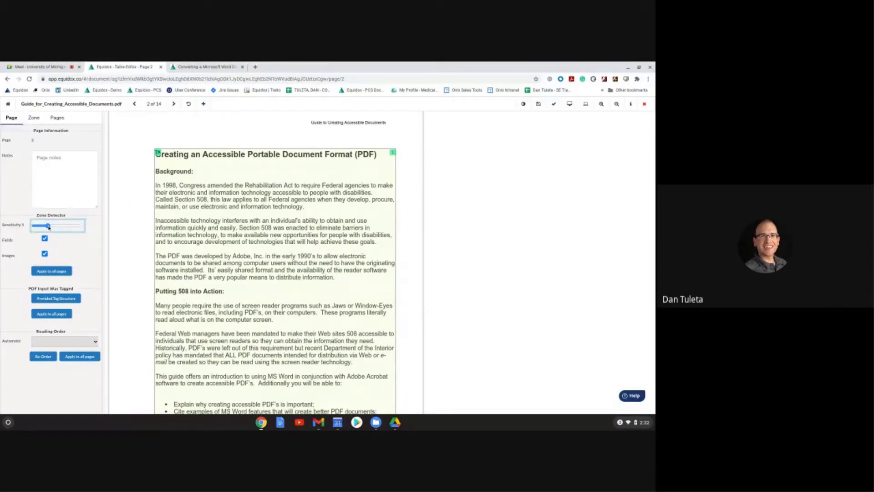
mouse_move(48, 226)
mouse_down()
mouse_move(84, 231)
mouse_move(52, 228)
mouse_up()
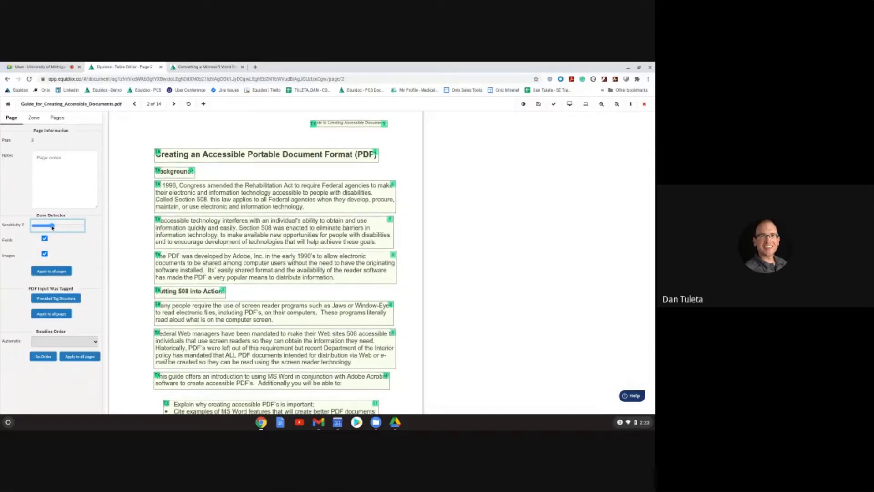
drag(52, 228, 72, 227)
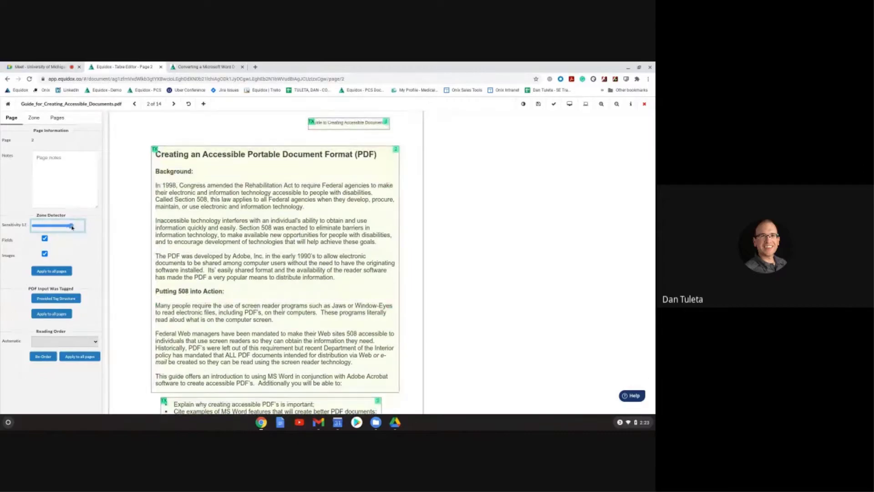
drag(79, 228, 85, 230)
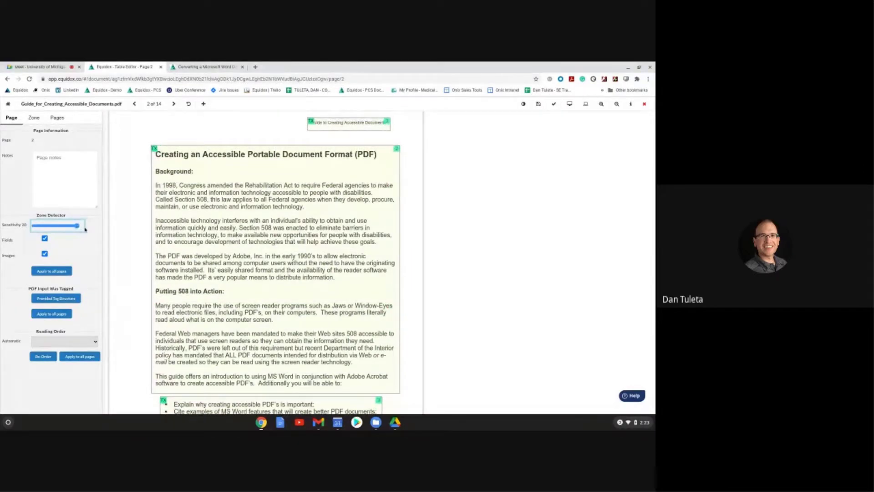
click(246, 241)
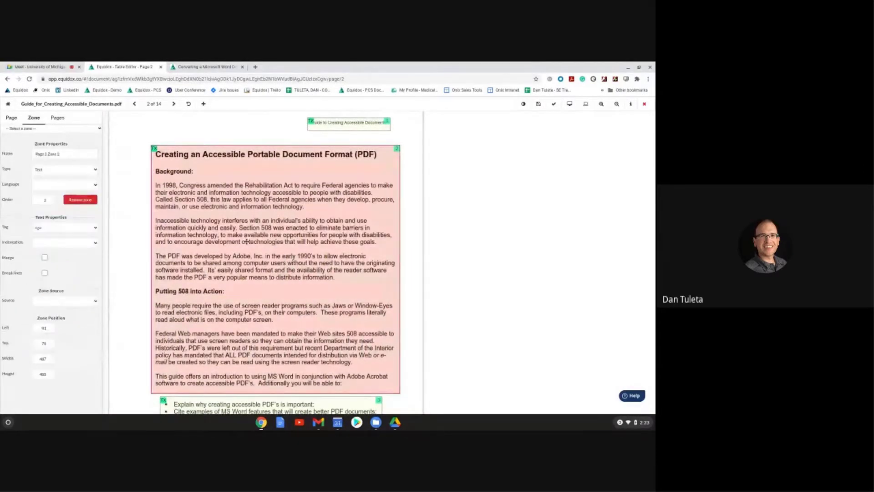
scroll(246, 241, down, 2)
click(235, 305)
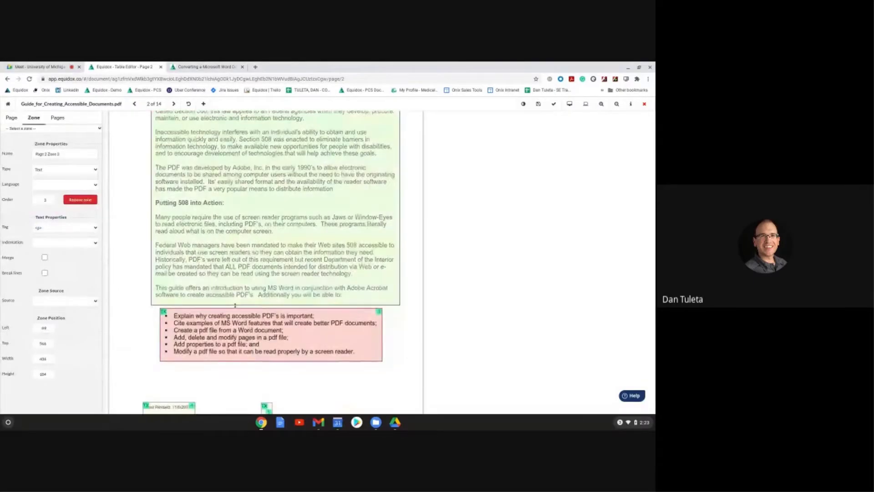
scroll(235, 305, up, 3)
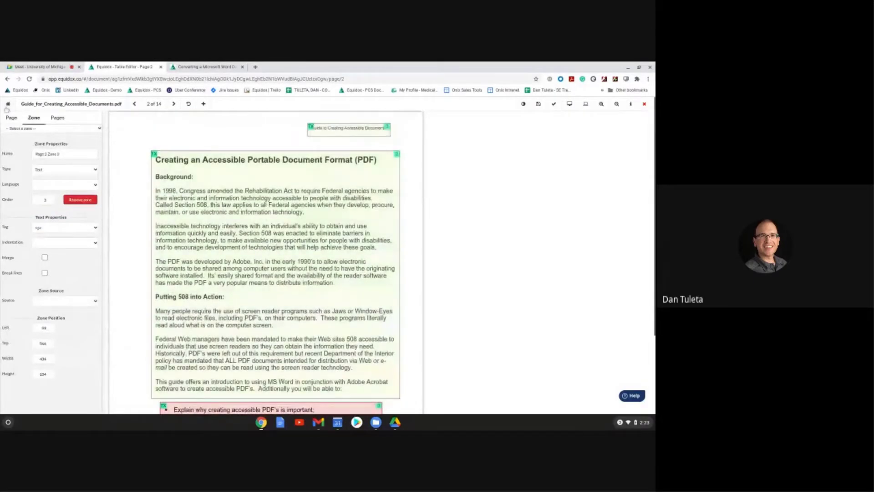
Step: Drag the sensitivity slider back to 7, re-splitting page 2 into paragraph zones
click(11, 118)
drag(78, 226, 52, 227)
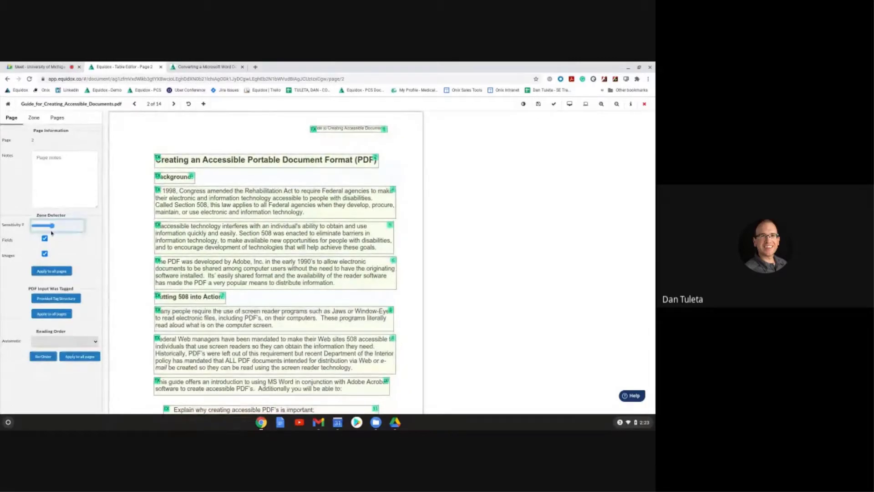
scroll(291, 331, down, 3)
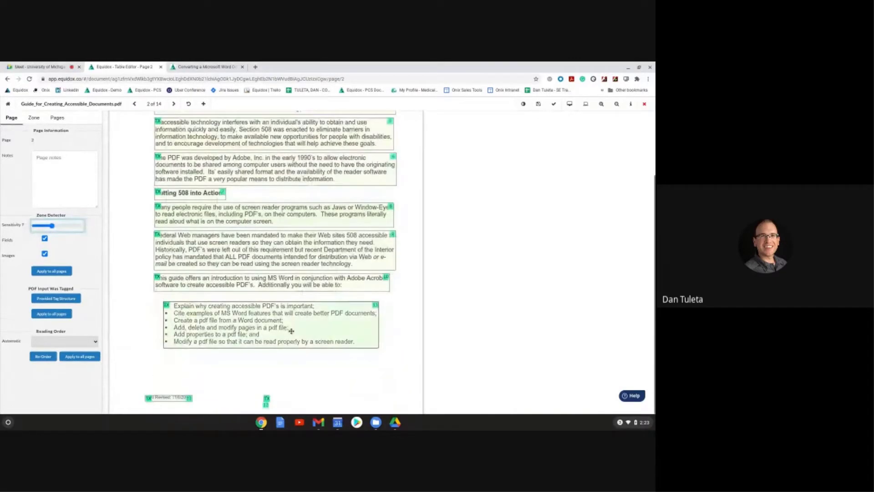
scroll(177, 184, up, 3)
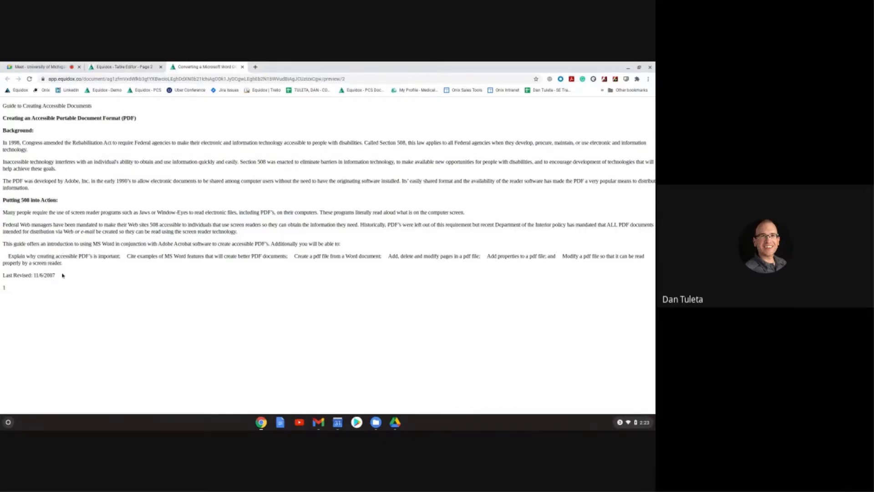
Step: Highlight the run-together bullet text in the preview, then return to the page 2 editor
drag(68, 263, 3, 255)
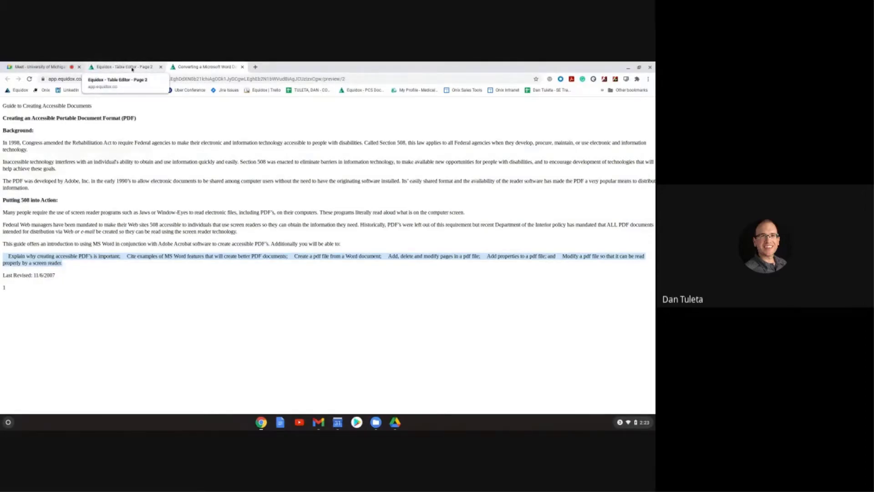
click(132, 68)
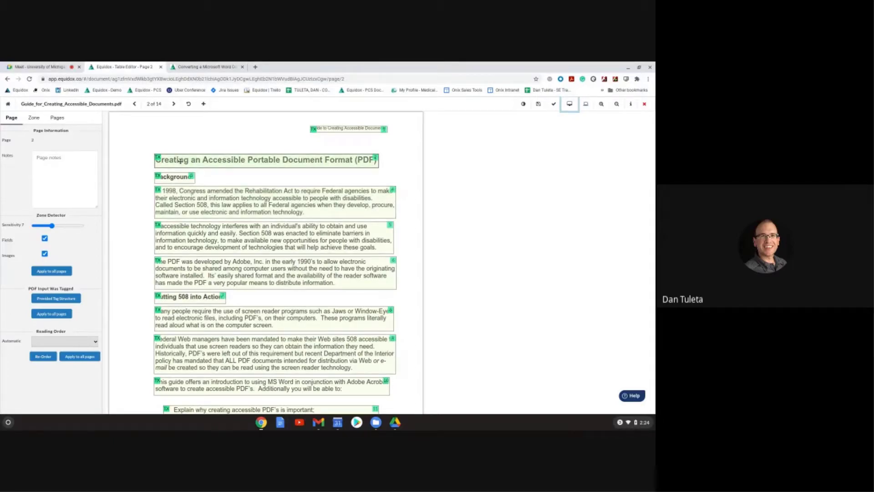
click(180, 160)
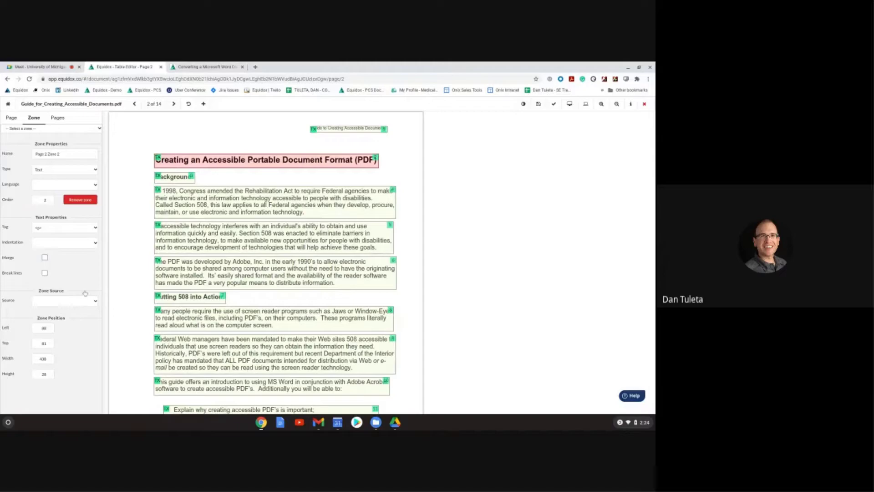
click(56, 119)
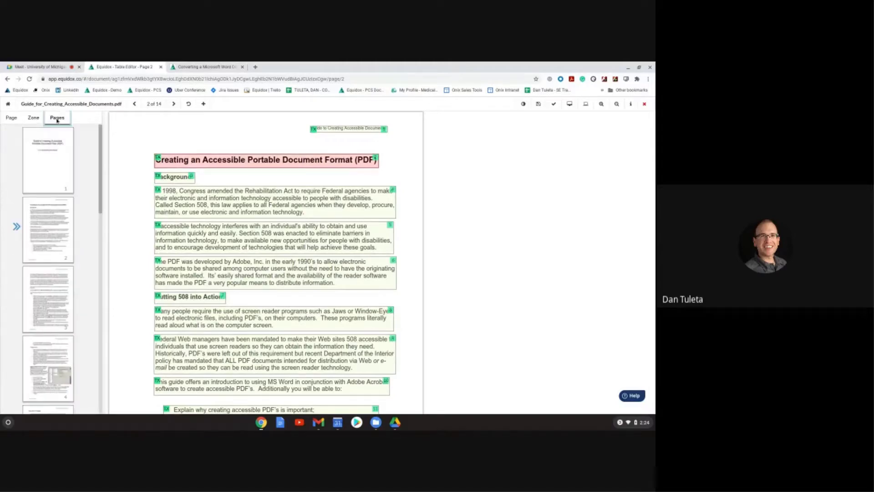
scroll(54, 202, down, 5)
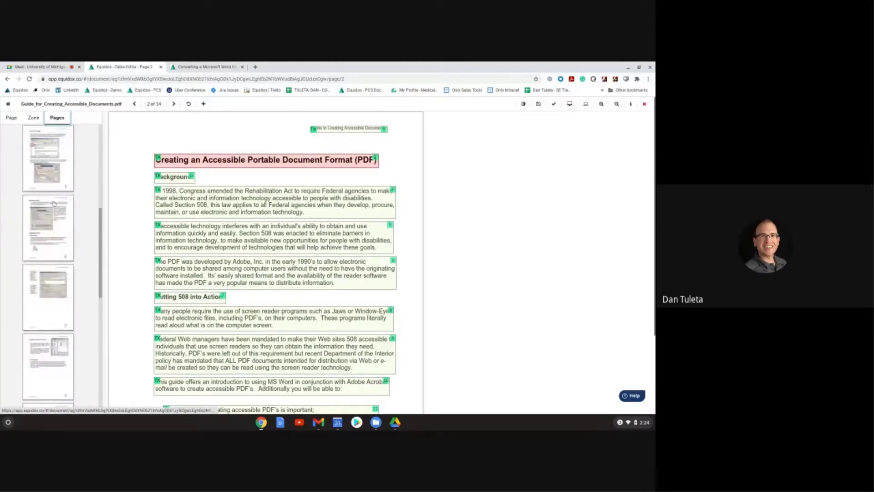
scroll(54, 203, down, 6)
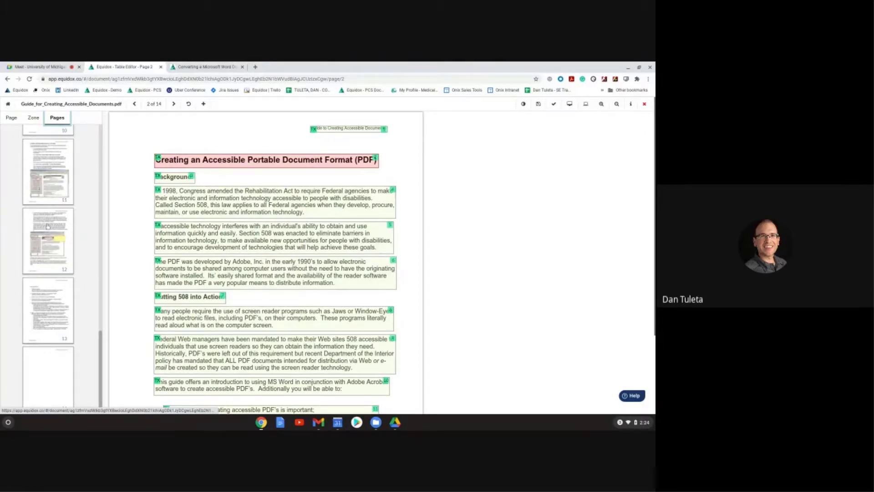
scroll(47, 225, up, 12)
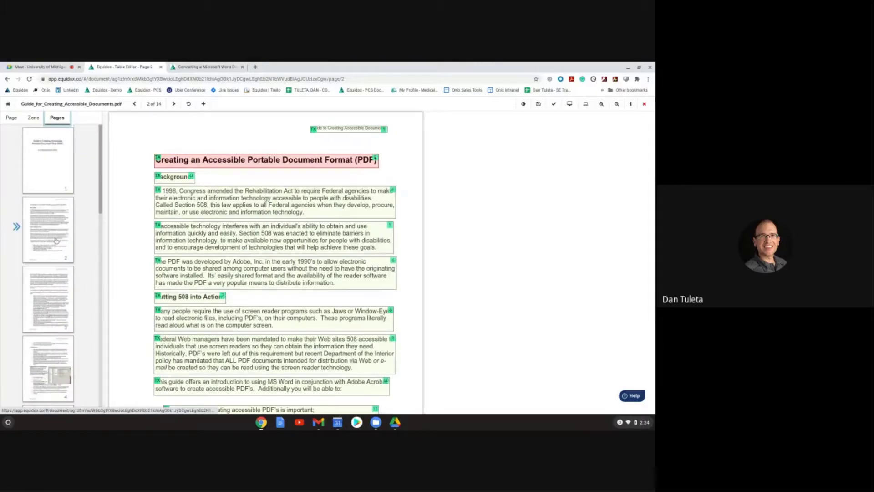
click(11, 119)
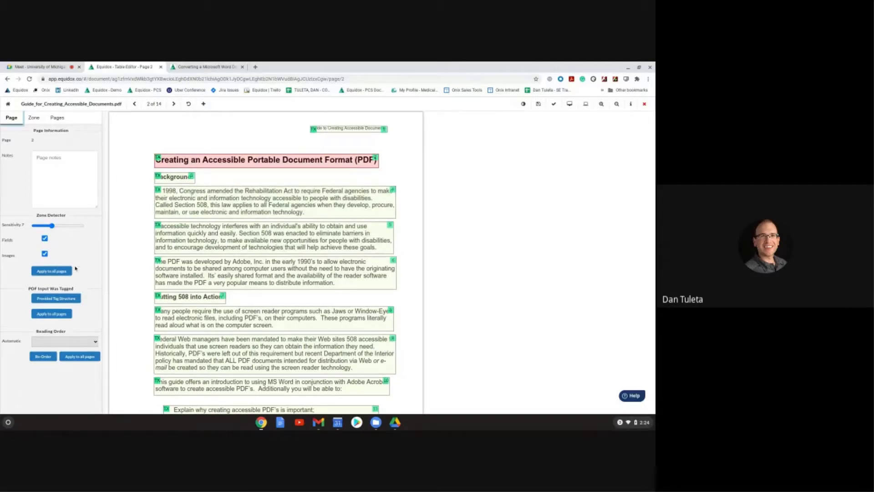
Step: In the Zone tab, step through three paragraph zones, then select the title zone (Page 2 Zone 2)
click(35, 117)
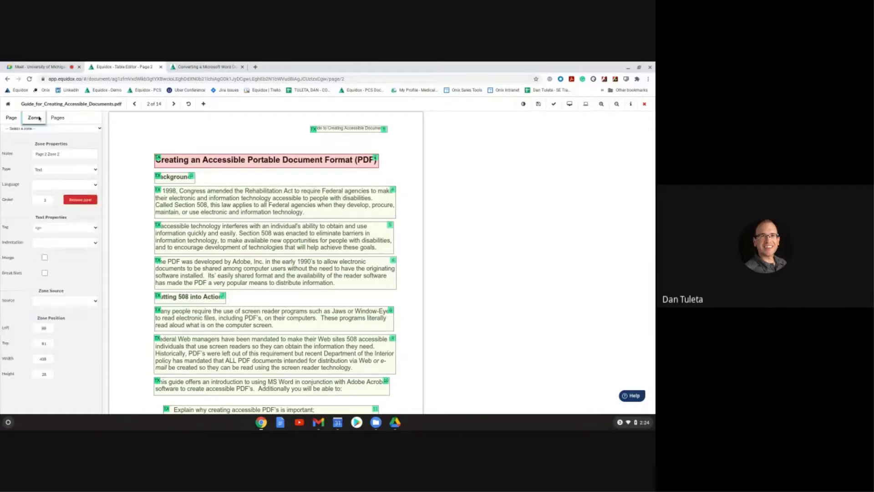
click(179, 205)
click(182, 236)
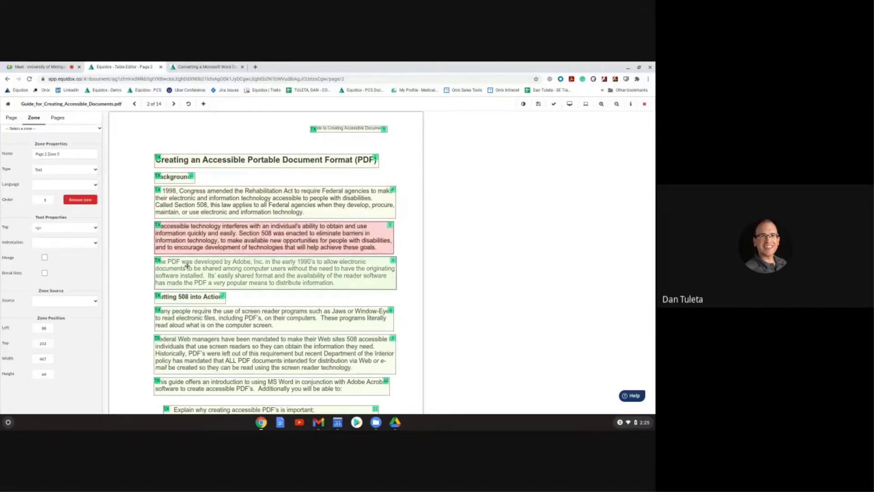
click(186, 267)
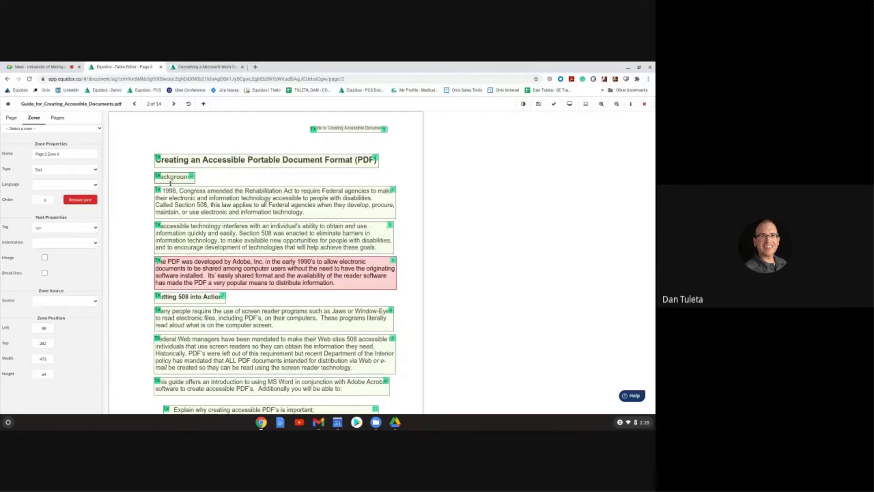
click(177, 161)
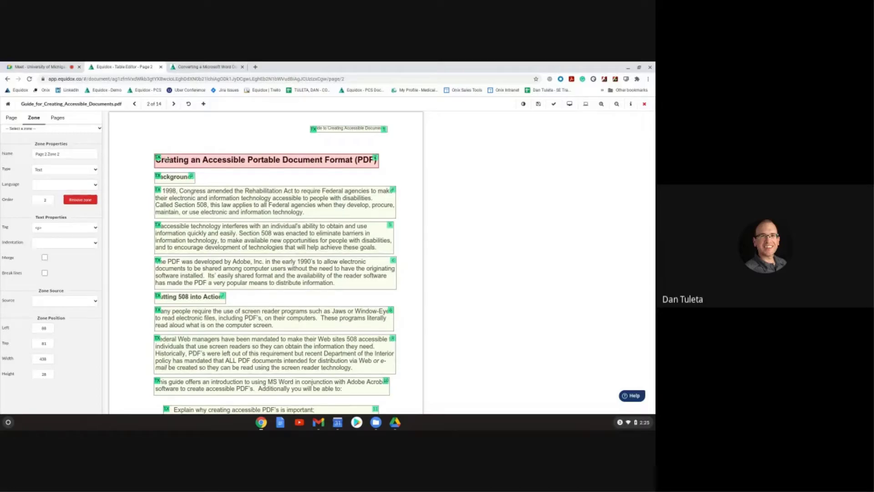
Step: Set the title zone's type to Heading at Level 1
click(94, 169)
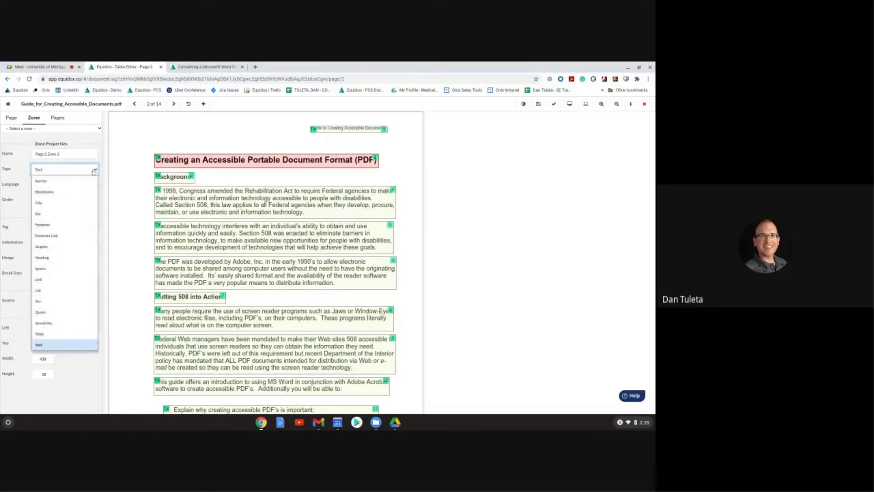
click(66, 259)
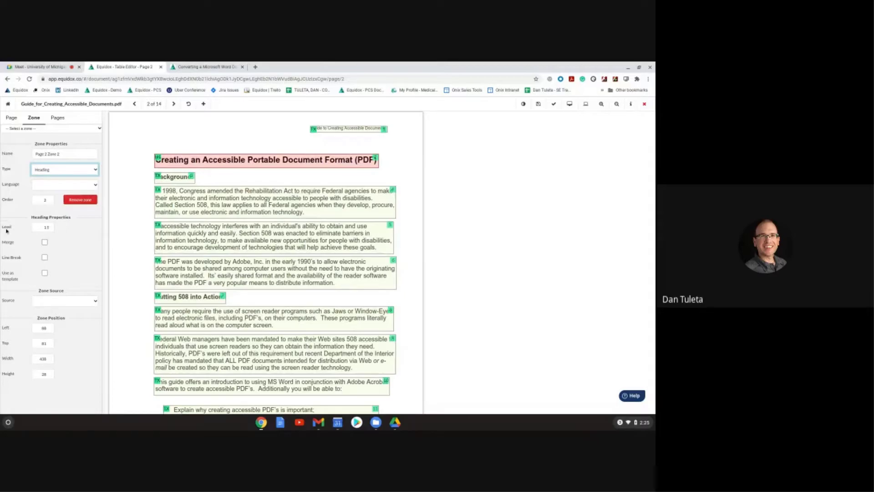
drag(3, 226, 50, 228)
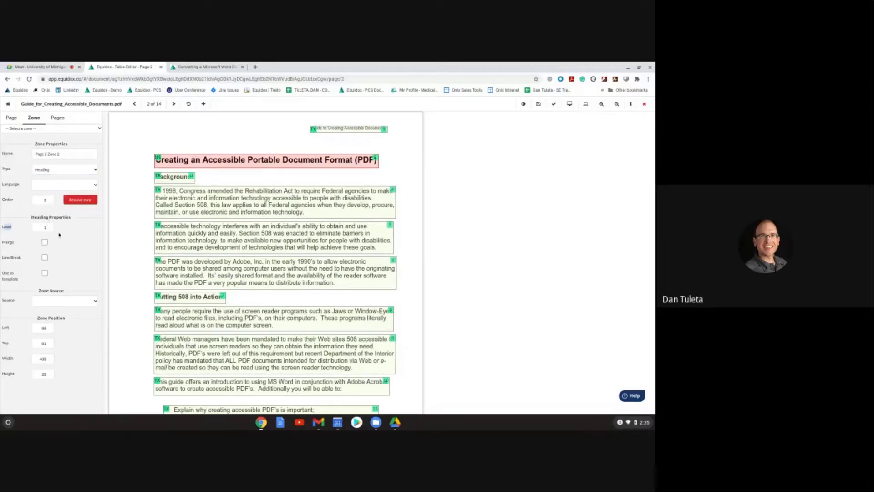
click(58, 228)
Step: Tag the Background and Putting 508 into Action zones as H2 headings
click(172, 179)
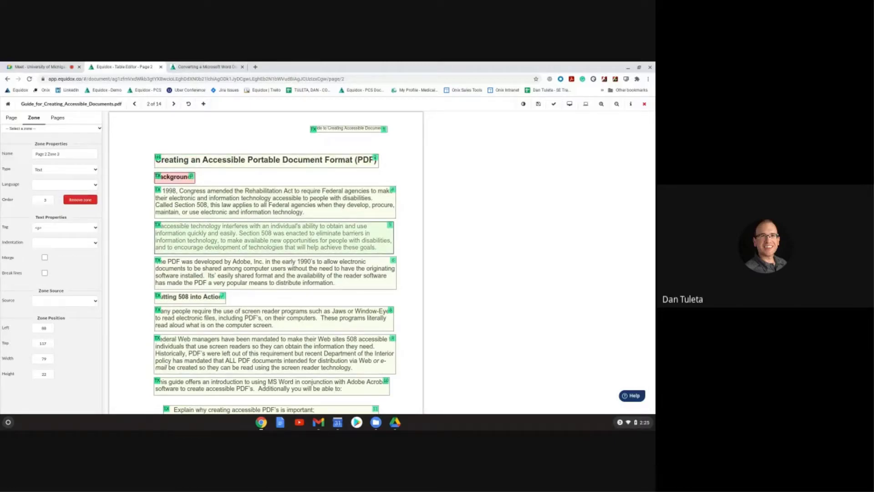
click(601, 104)
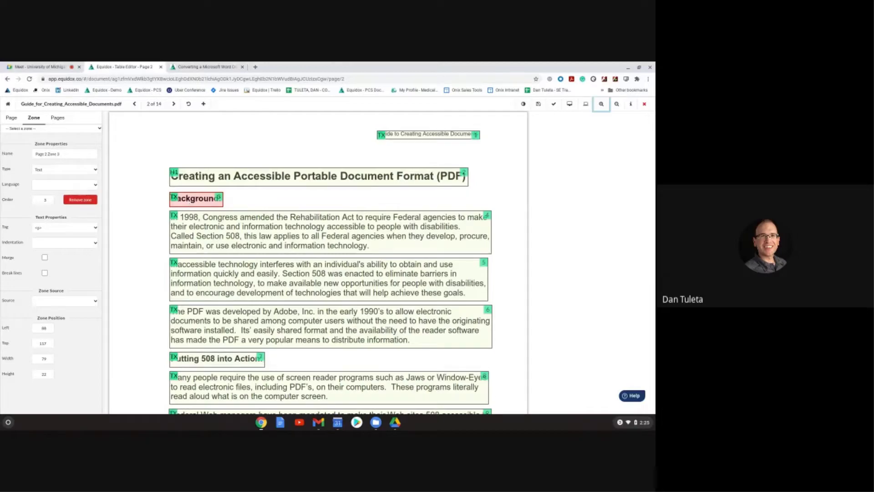
key(h)
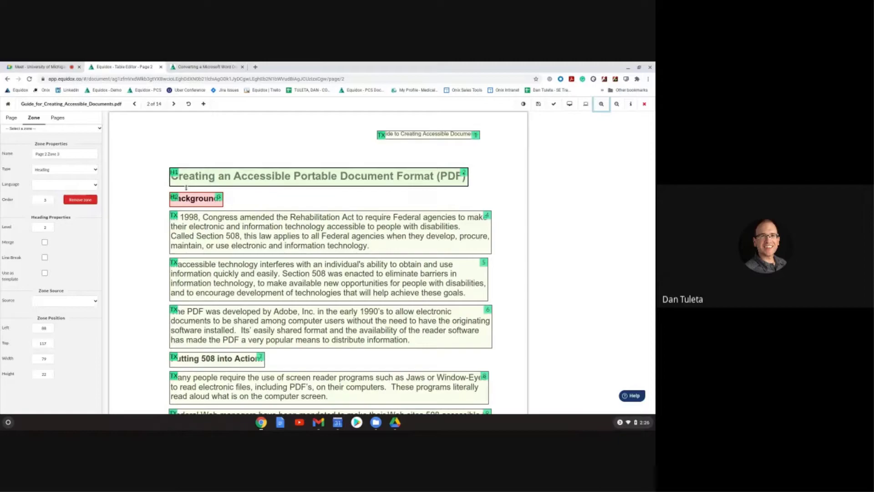
scroll(186, 187, down, 1)
click(199, 337)
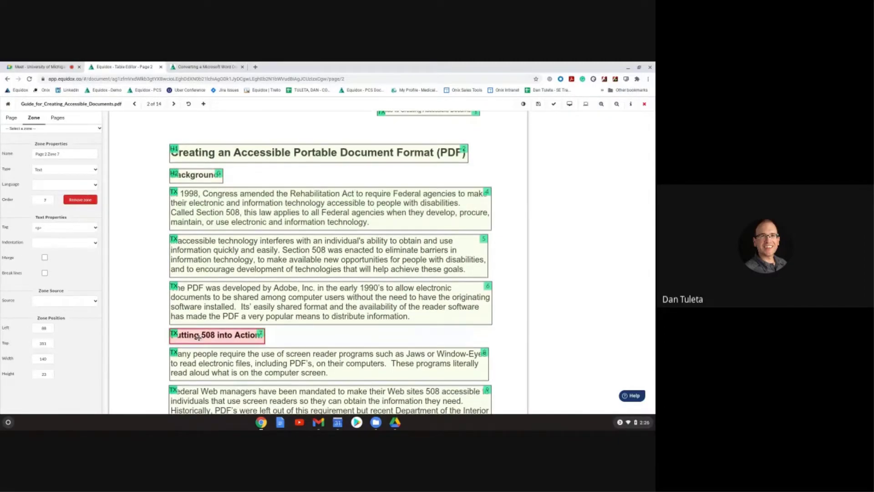
key(h)
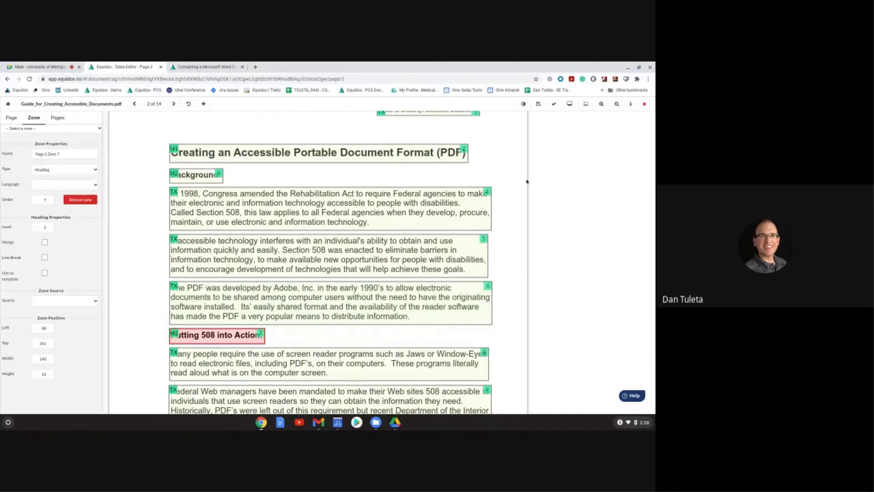
Step: Preview page 2 as HTML and have the main heading and bullet text read aloud
click(573, 108)
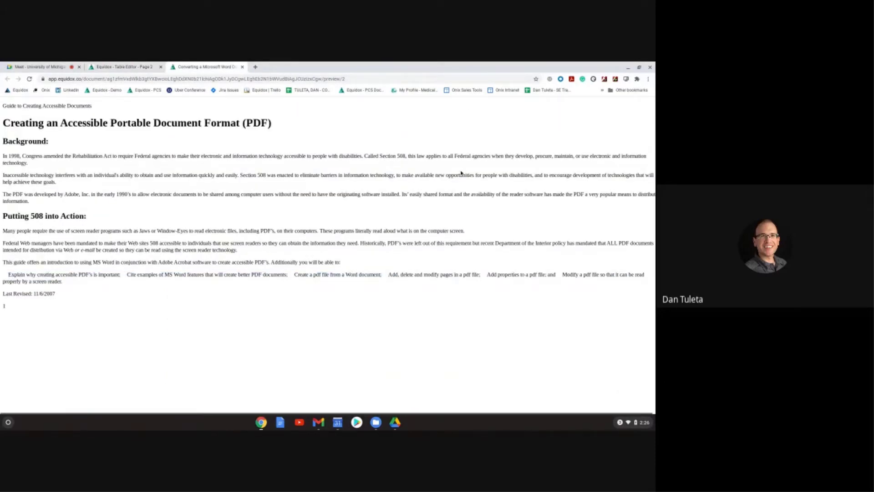
super+click(165, 122)
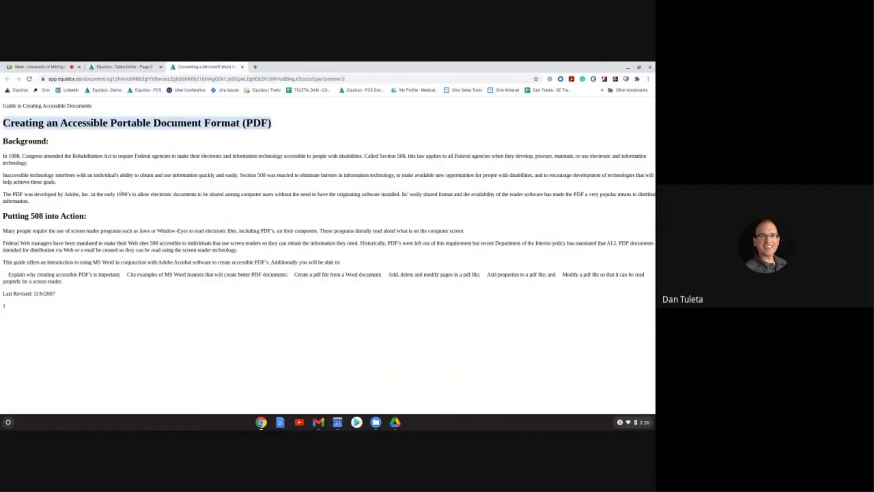
mouse_move(28, 143)
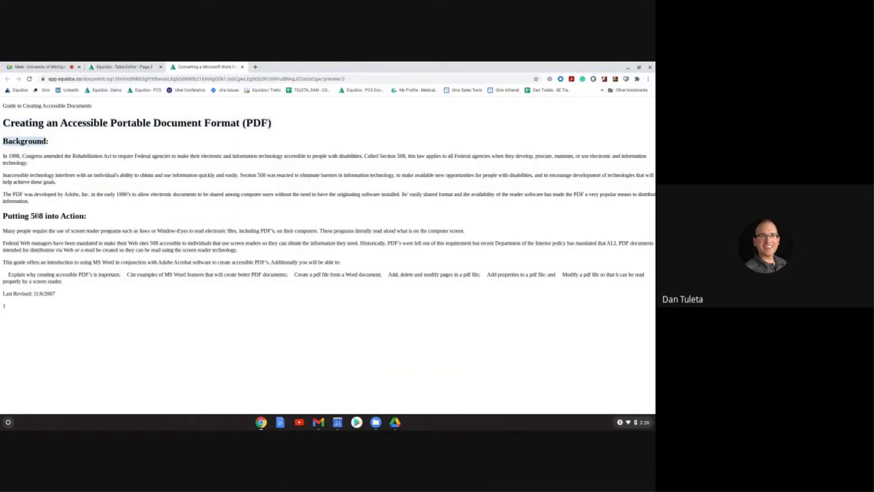
mouse_move(38, 216)
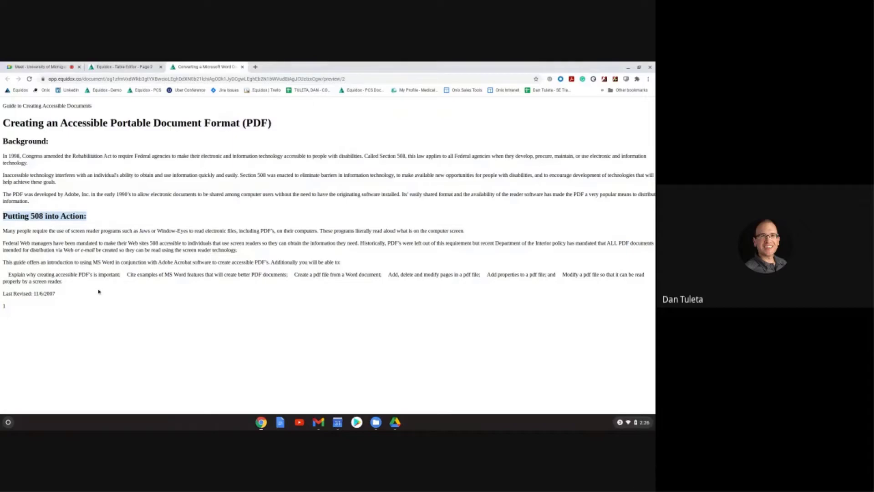
drag(72, 282, 6, 272)
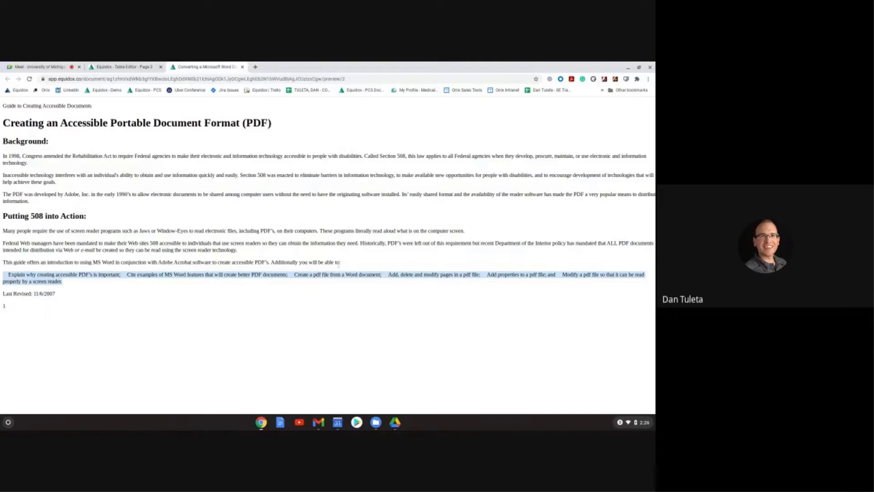
Step: Back in the page 2 editor, change the bulleted-items zone's type to List
click(133, 69)
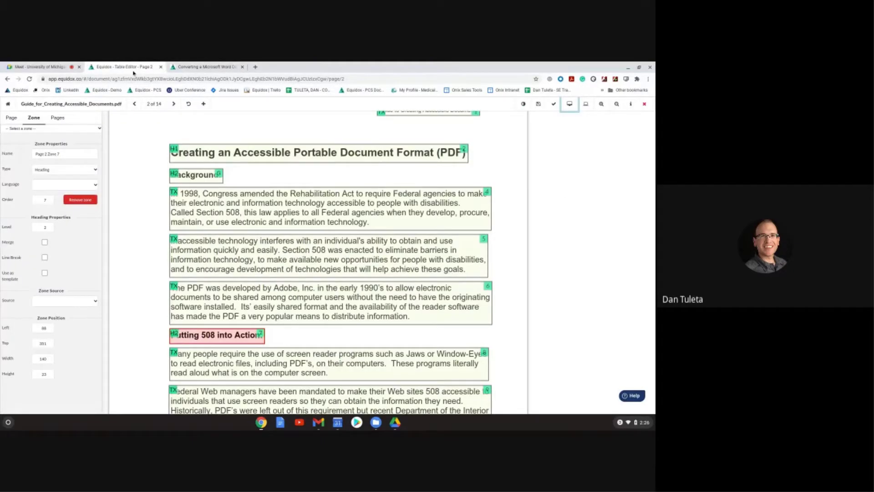
scroll(230, 280, down, 5)
click(229, 280)
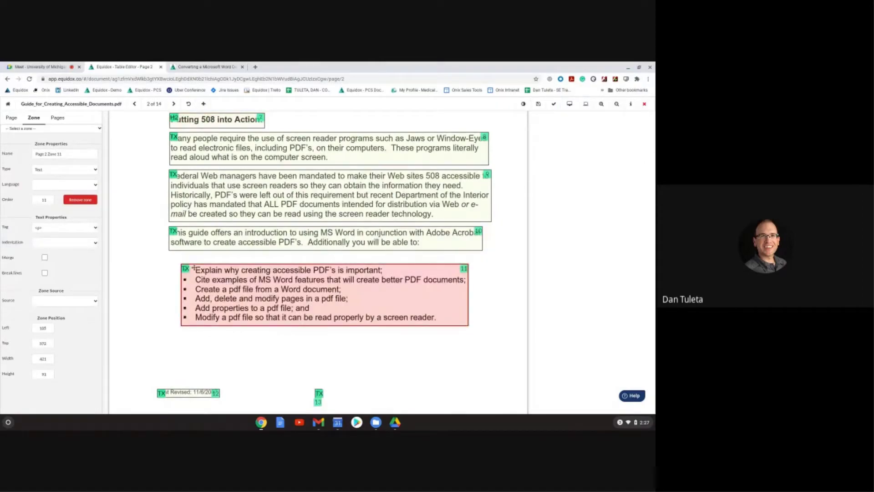
key(l)
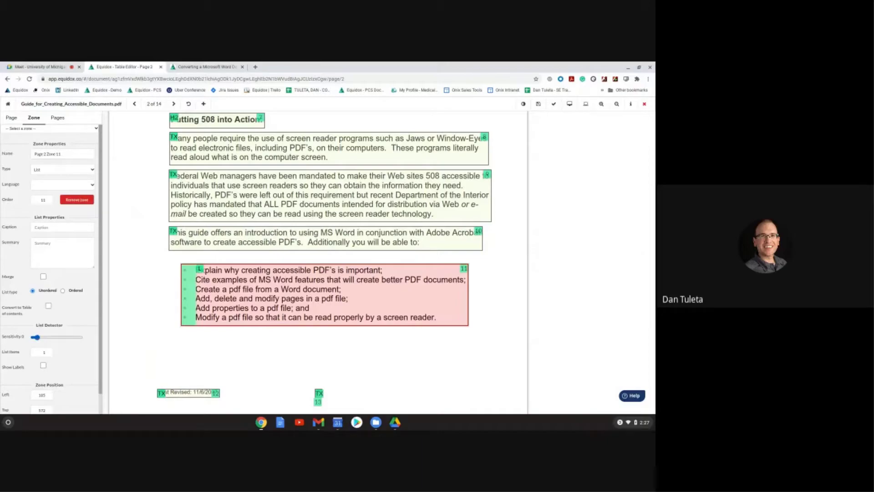
Step: Raise the List Detector Sensitivity from 0 to 1 and check the six bullets in preview
click(37, 338)
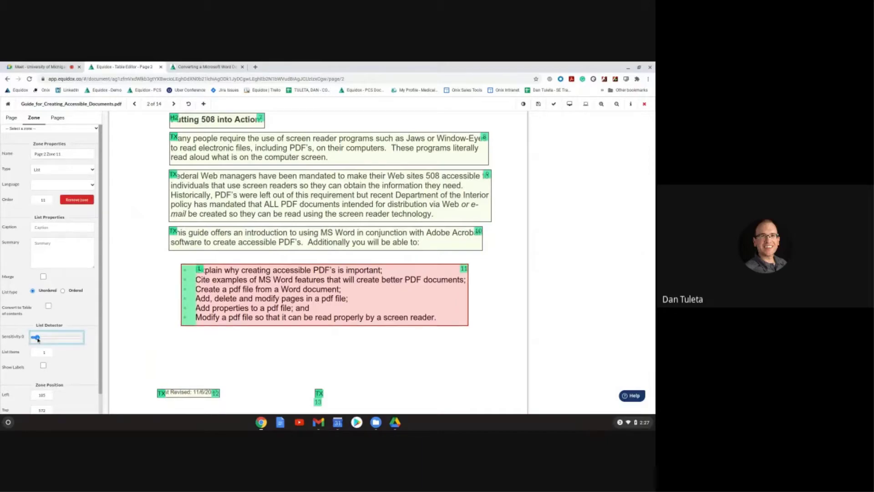
drag(38, 340, 45, 339)
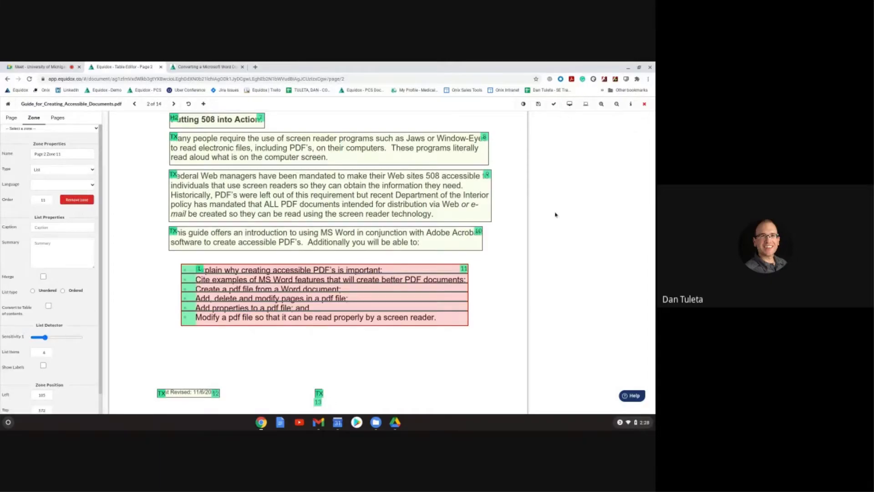
drag(16, 273, 163, 316)
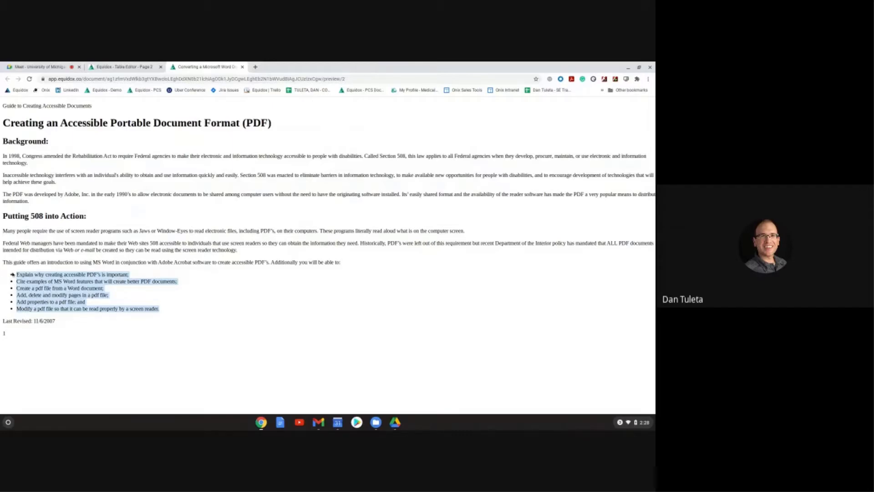
Step: Inspect the bullet list in the preview, then return to the page 2 zone editor
drag(13, 274, 189, 309)
click(105, 67)
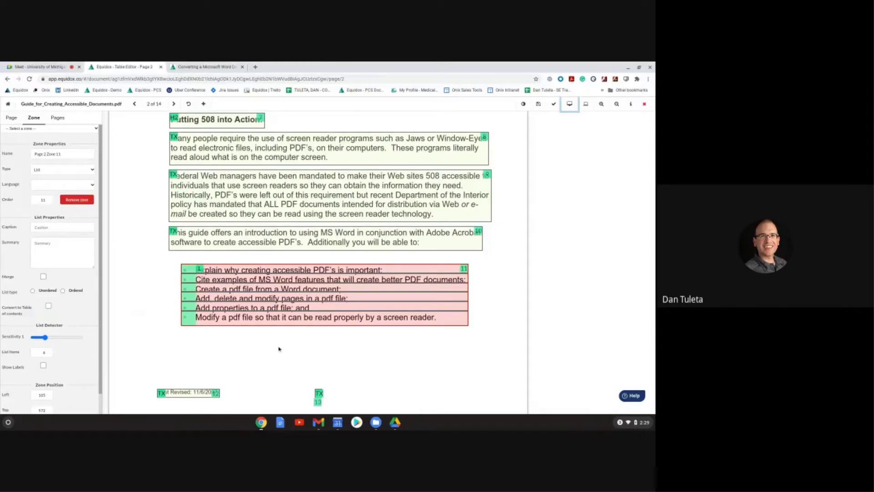
Step: Remove the 'Guide to Creating Accessible Documents' header zone from the top of page 2
scroll(279, 349, up, 1)
scroll(279, 349, up, 5)
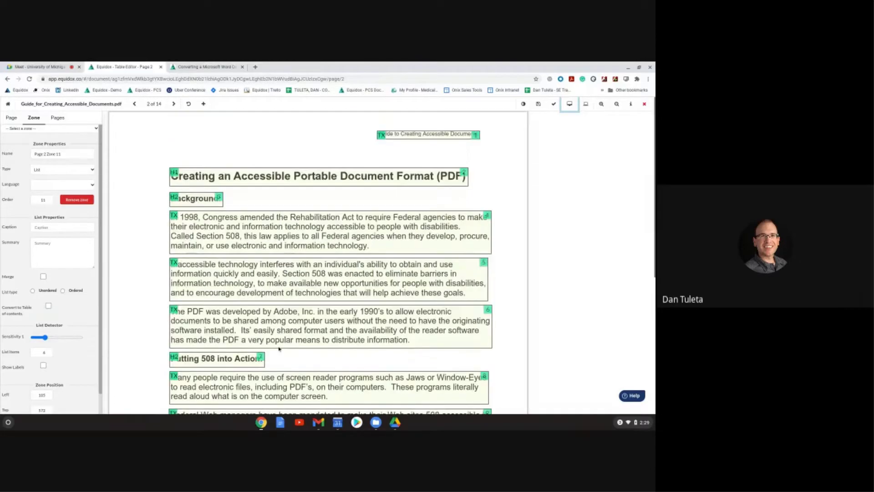
click(415, 136)
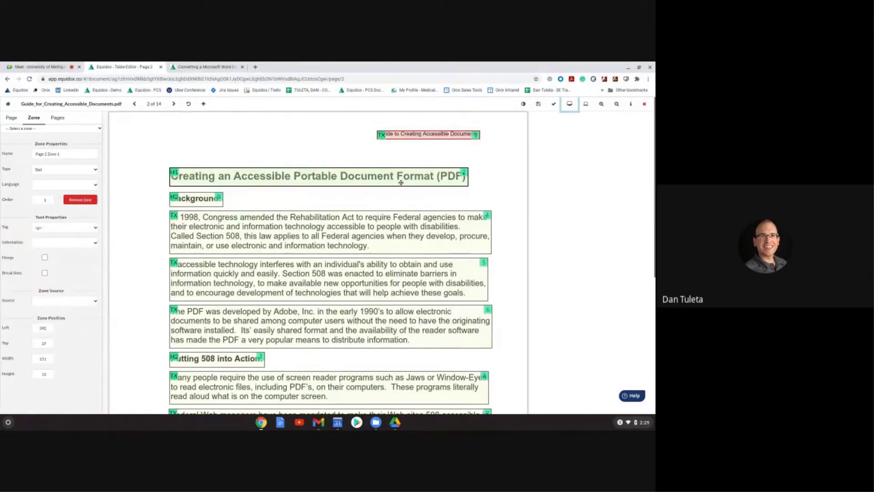
scroll(419, 170, down, 1)
scroll(426, 163, up, 1)
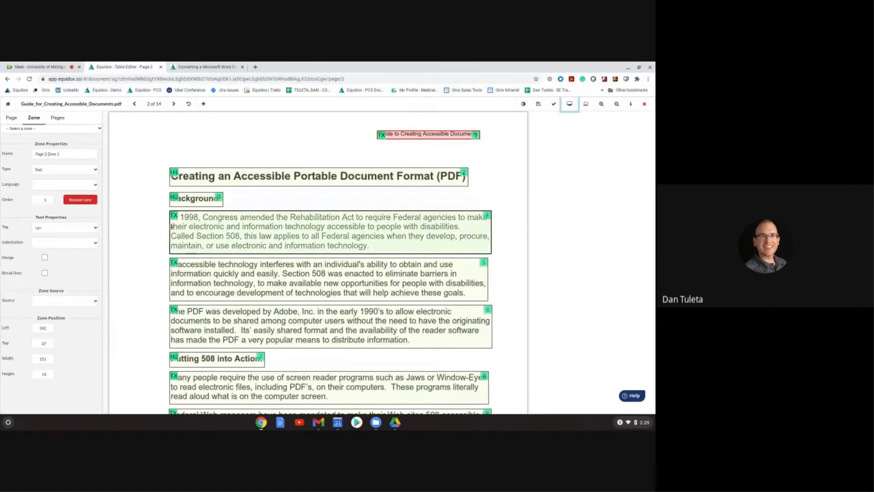
click(80, 199)
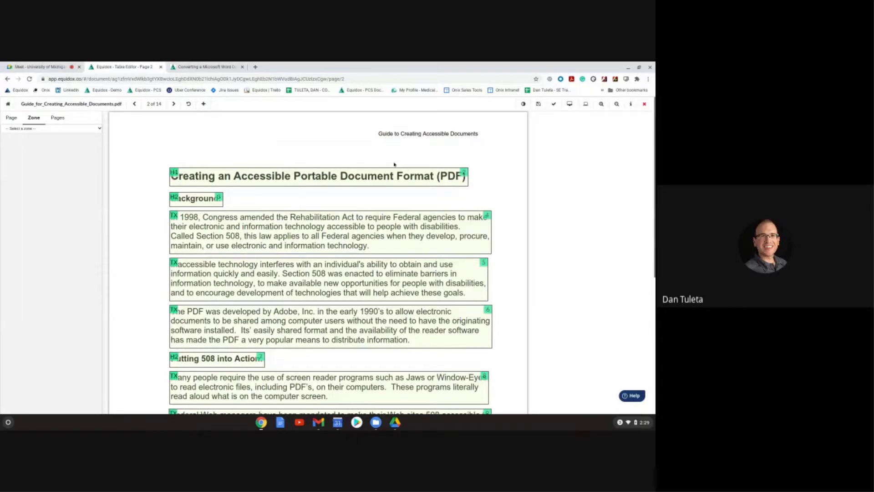
scroll(390, 185, down, 4)
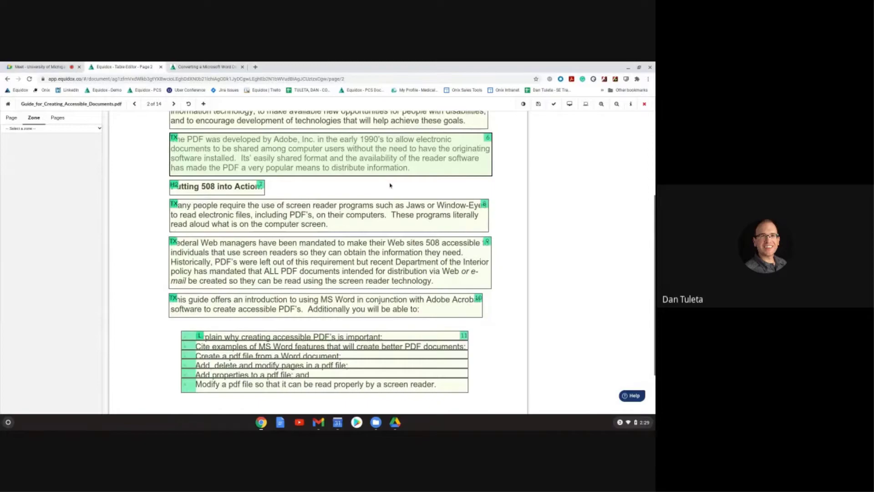
scroll(390, 185, down, 2)
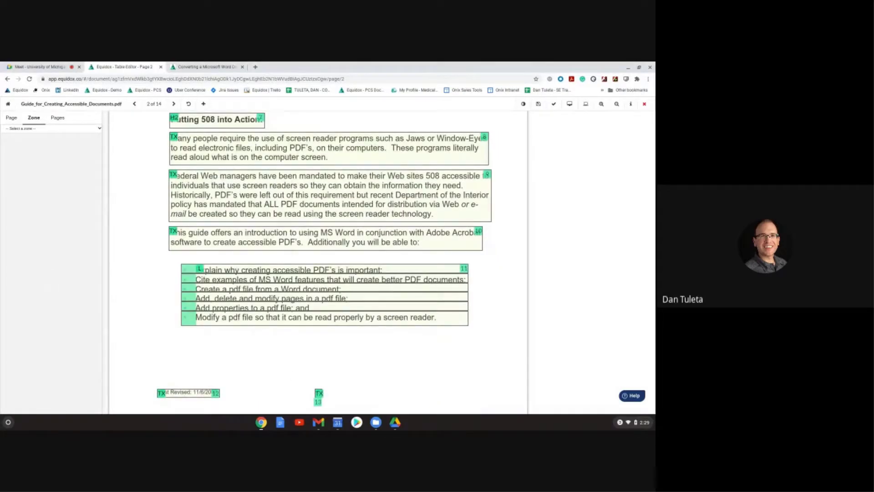
Step: Cover the page 2 'Last Revised' footer line with an Ignore zone and preview the page
click(190, 392)
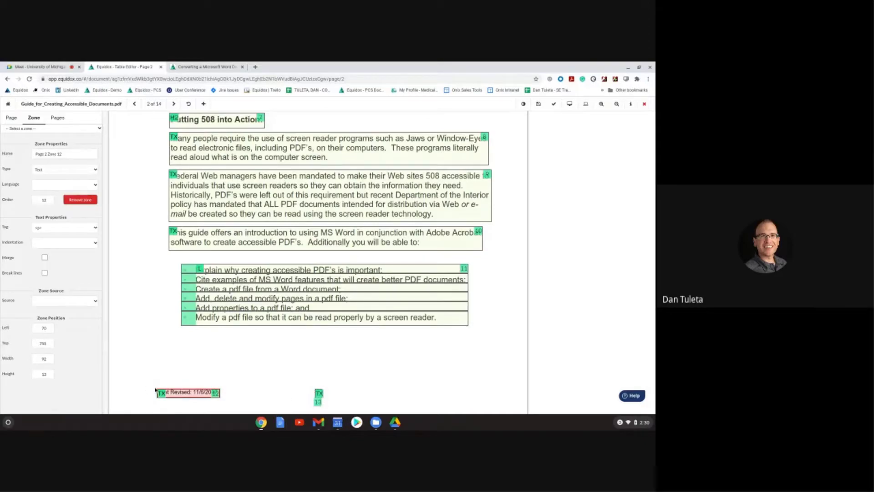
drag(139, 393, 299, 395)
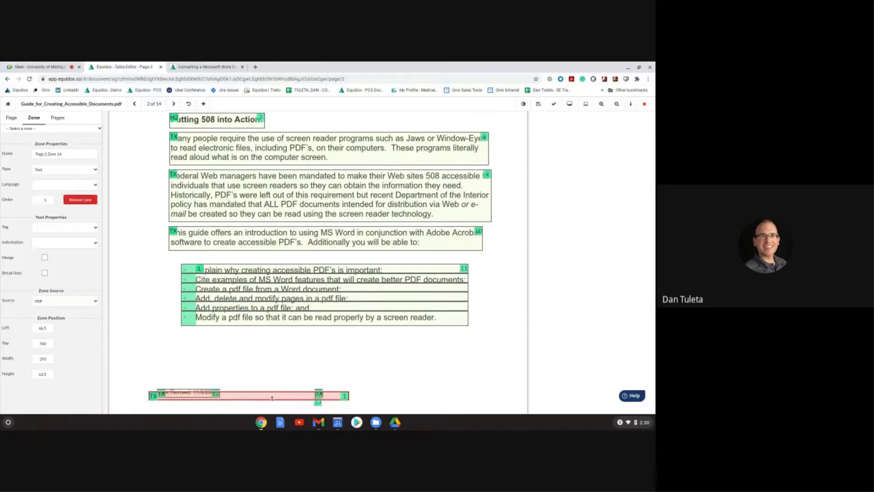
mouse_move(270, 396)
mouse_down()
mouse_move(266, 404)
mouse_move(260, 370)
mouse_move(259, 394)
mouse_up()
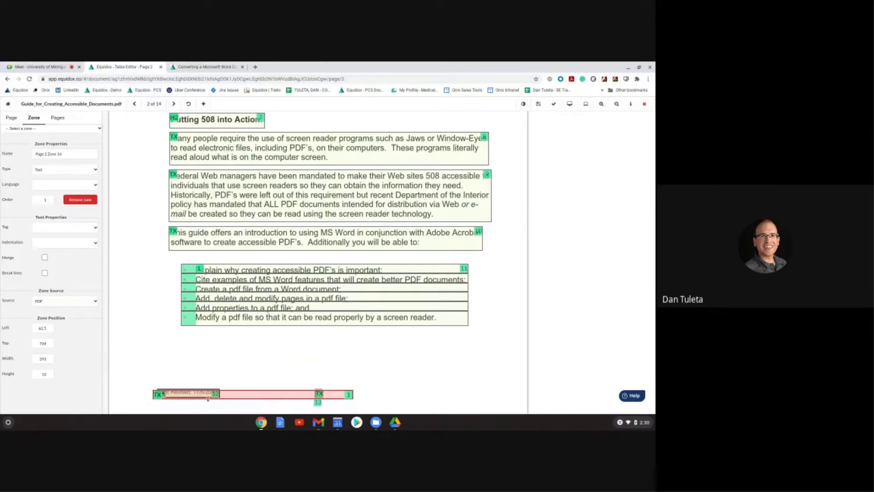
key(i)
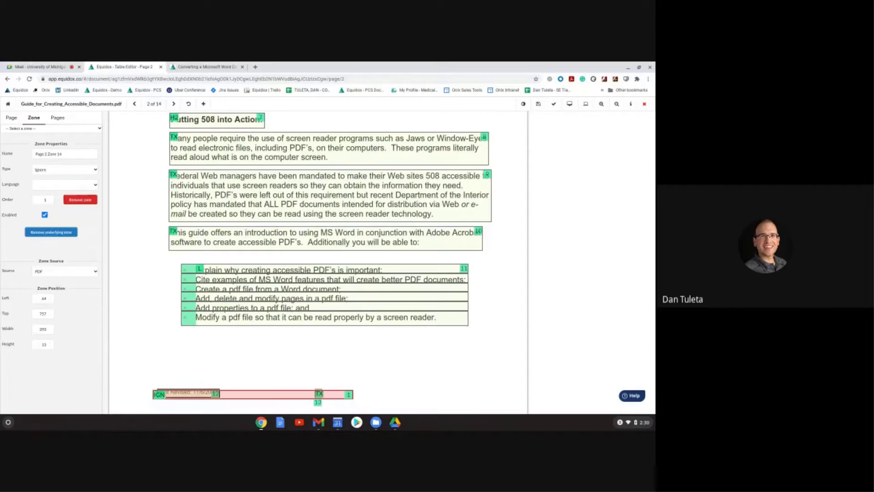
click(59, 170)
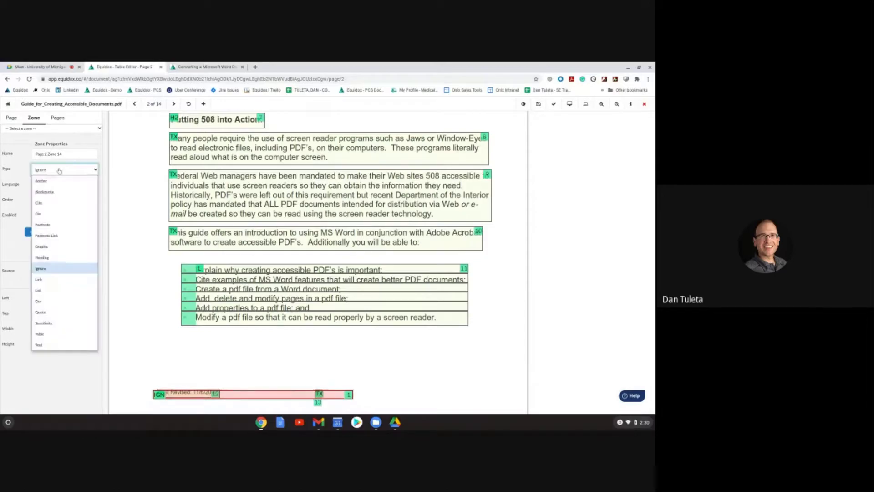
click(46, 269)
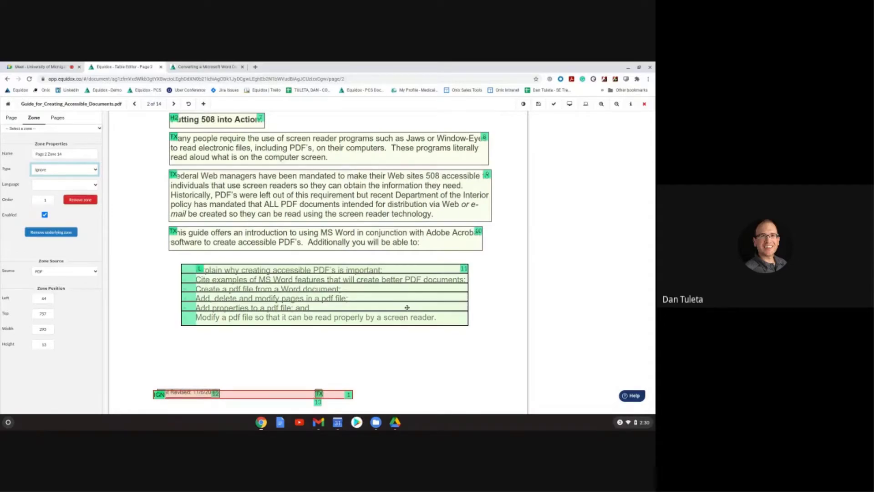
click(569, 104)
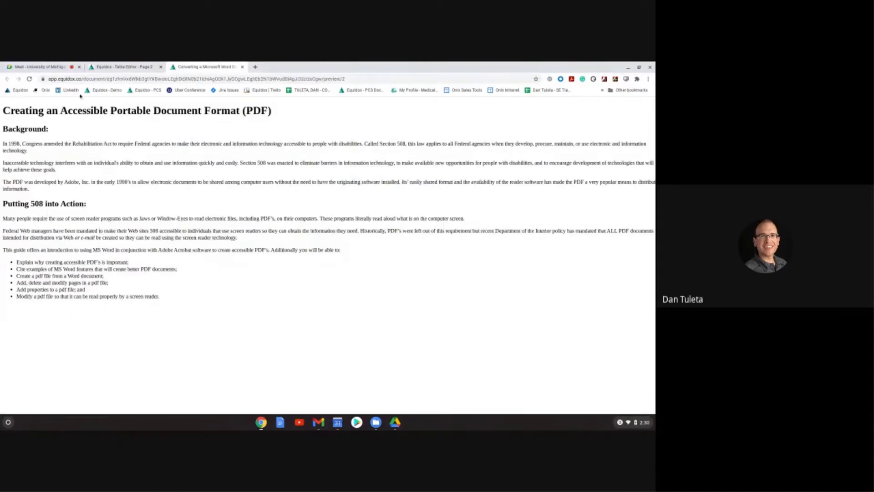
Step: Save all pages, advance to page 3, and select its footer zone
click(100, 67)
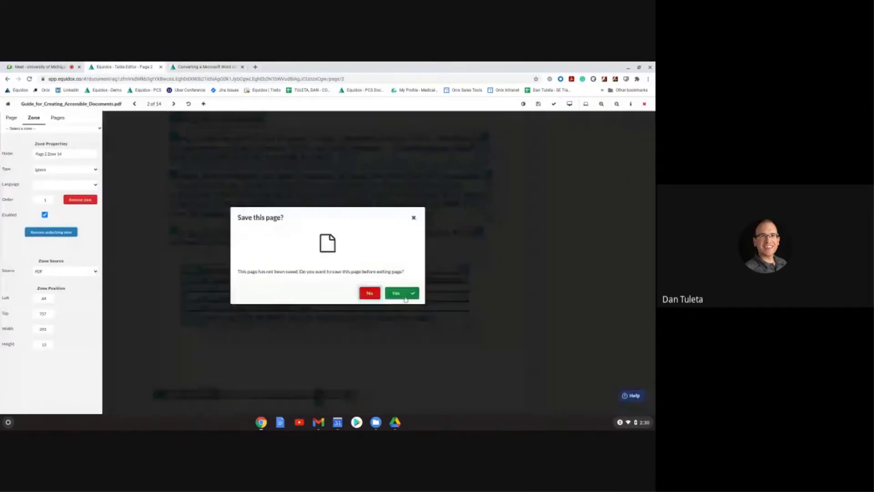
click(402, 295)
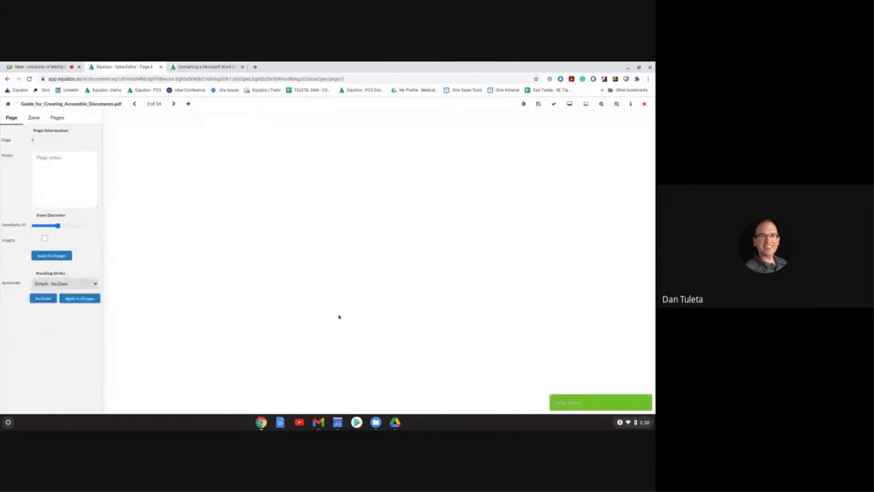
scroll(335, 314, down, 6)
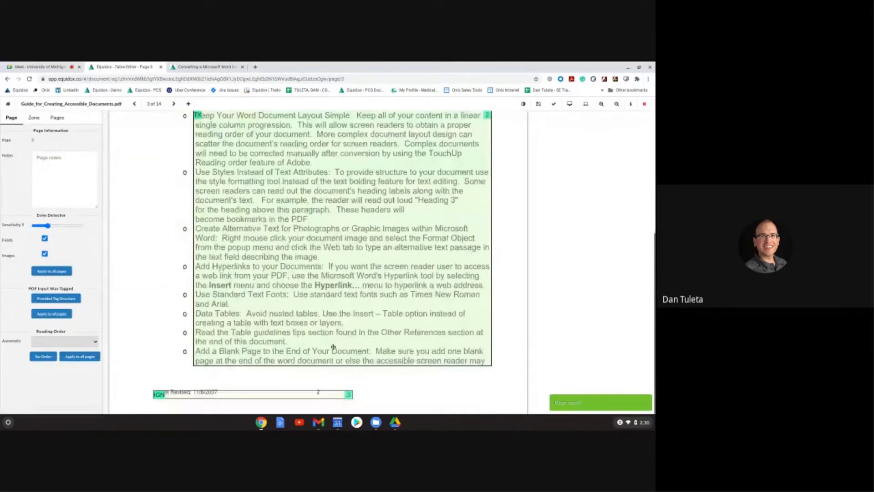
click(238, 395)
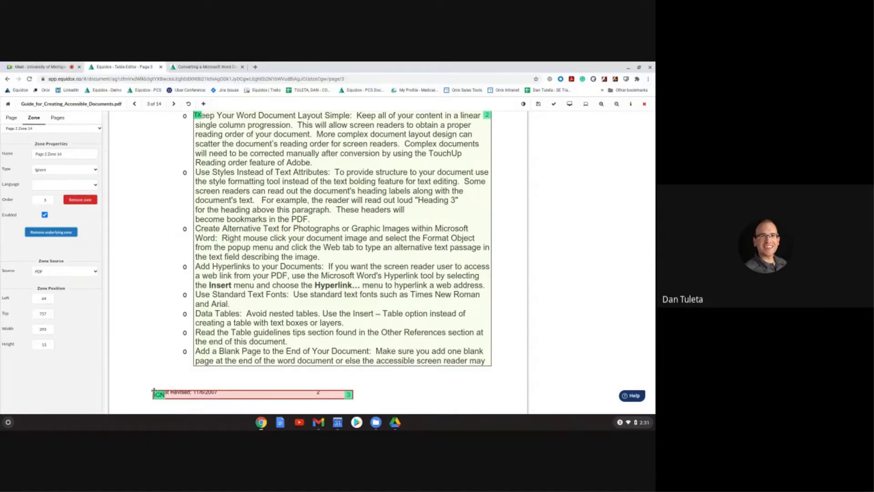
Step: Add a 154-wide Ignore zone at page 3's bottom-left and preview page 3
drag(131, 362, 413, 387)
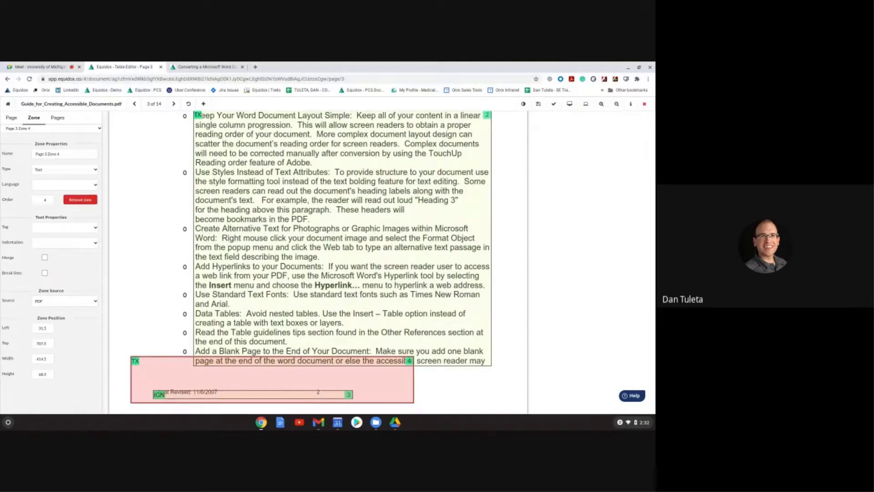
drag(414, 384, 236, 378)
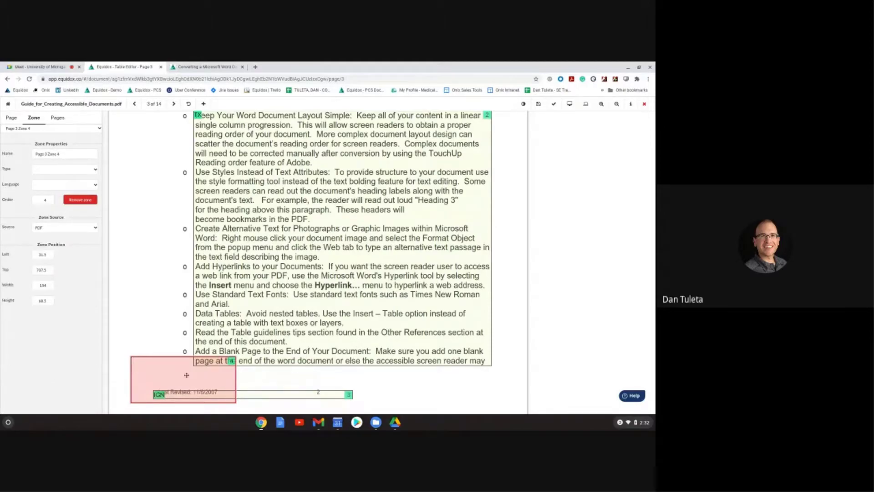
key(i)
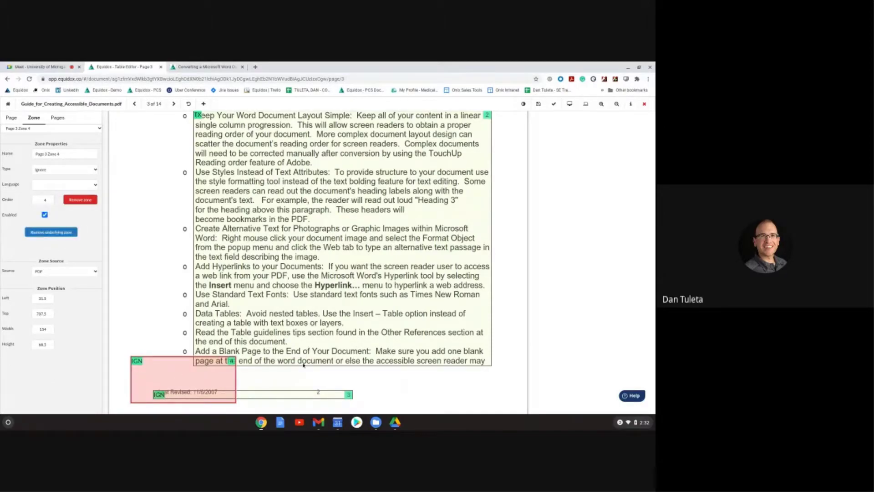
scroll(234, 236, up, 3)
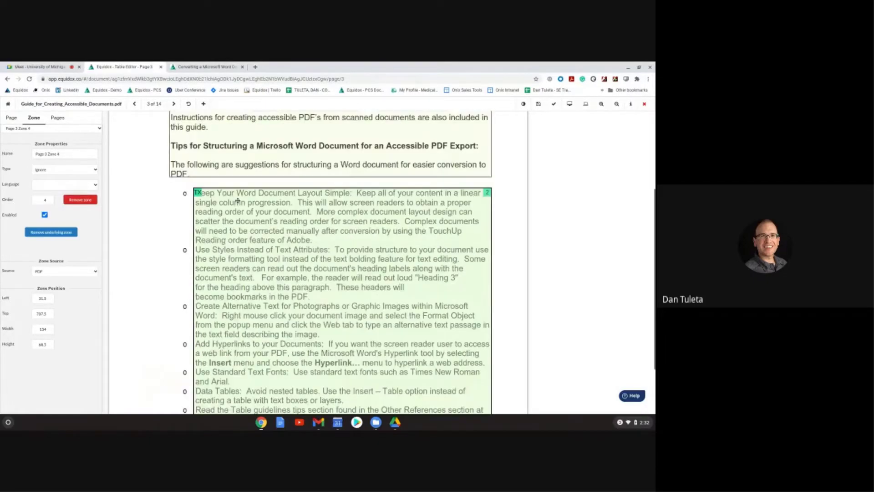
click(569, 104)
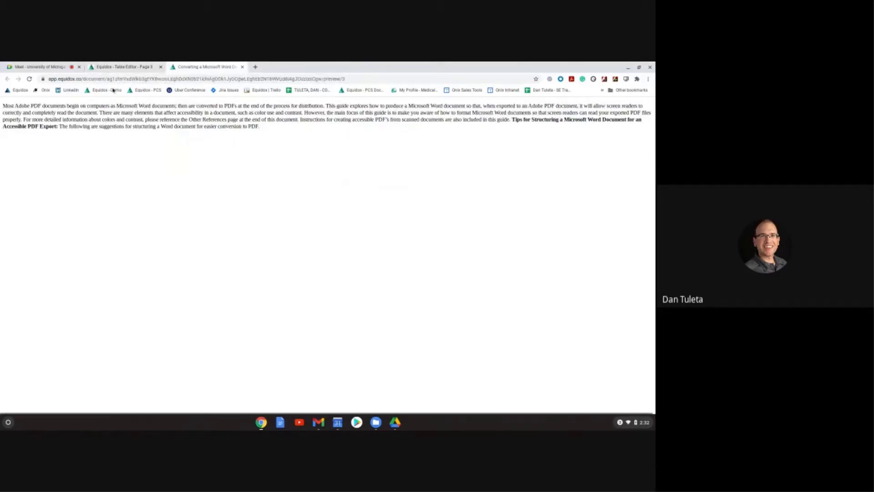
Step: Fit the footer Ignore zone to the footer line and delete the duplicate Ignore zone
click(119, 67)
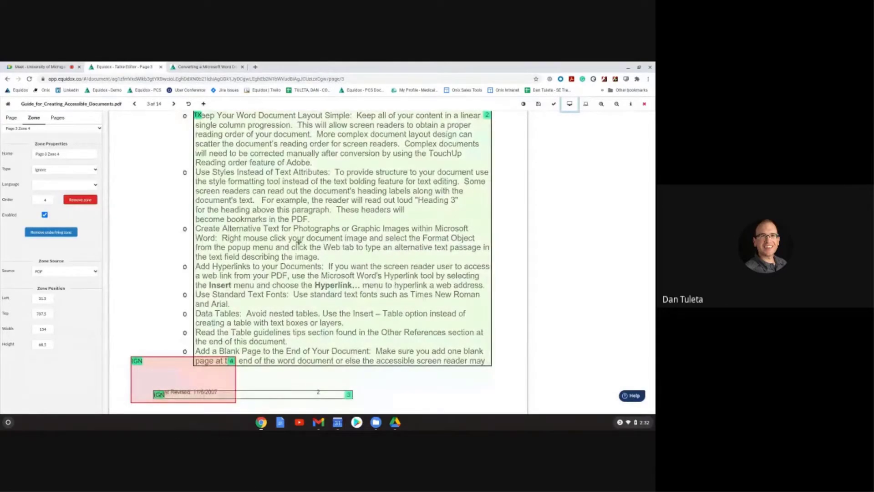
scroll(298, 242, up, 3)
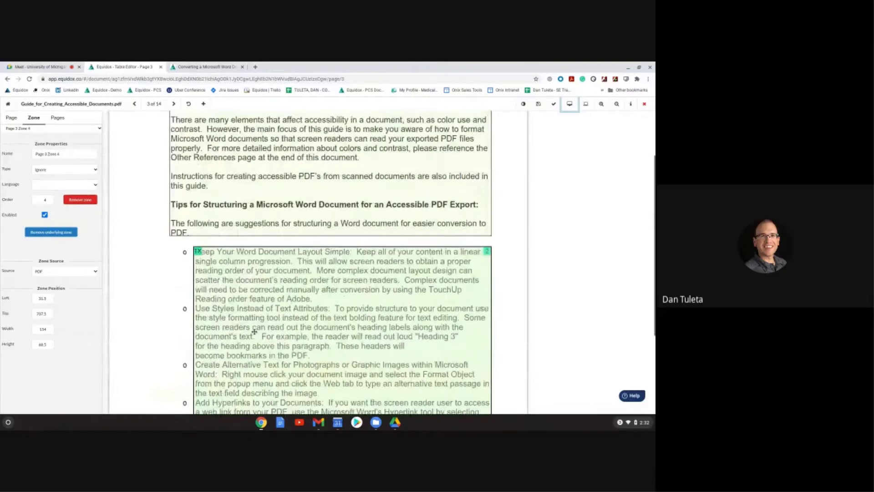
scroll(251, 319, down, 3)
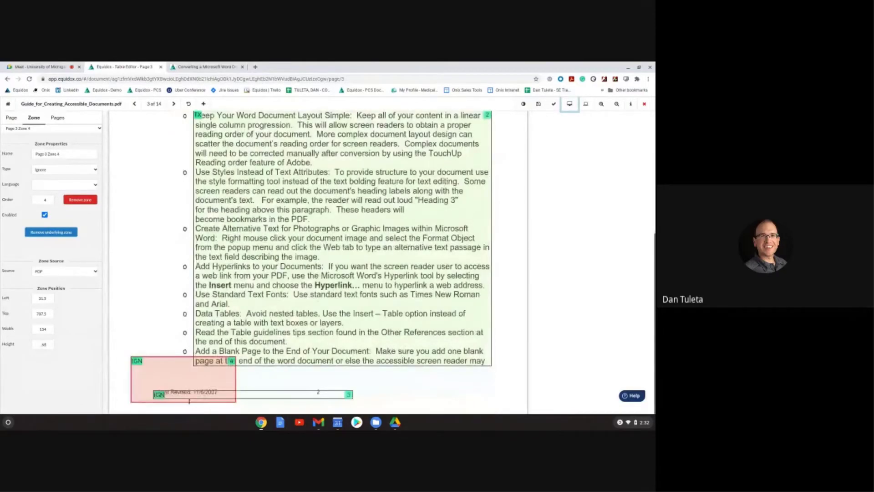
mouse_move(189, 401)
mouse_down()
mouse_move(188, 379)
mouse_move(189, 394)
mouse_up()
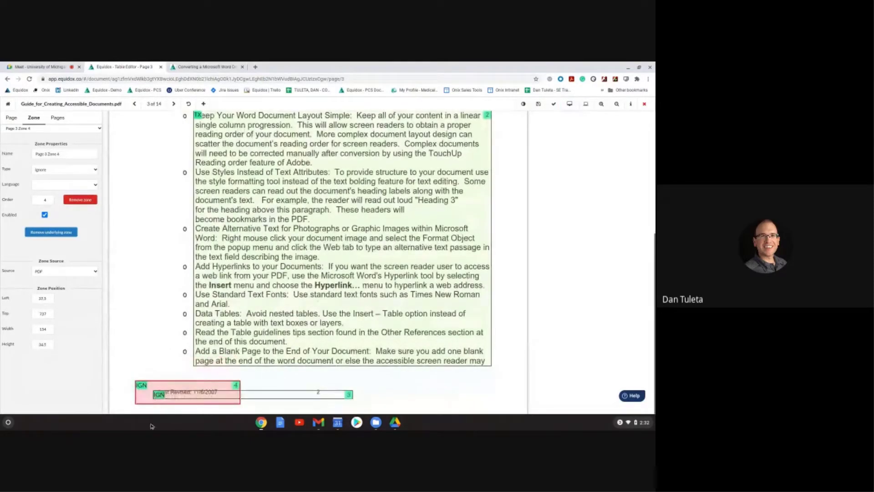
click(189, 384)
key(Delete)
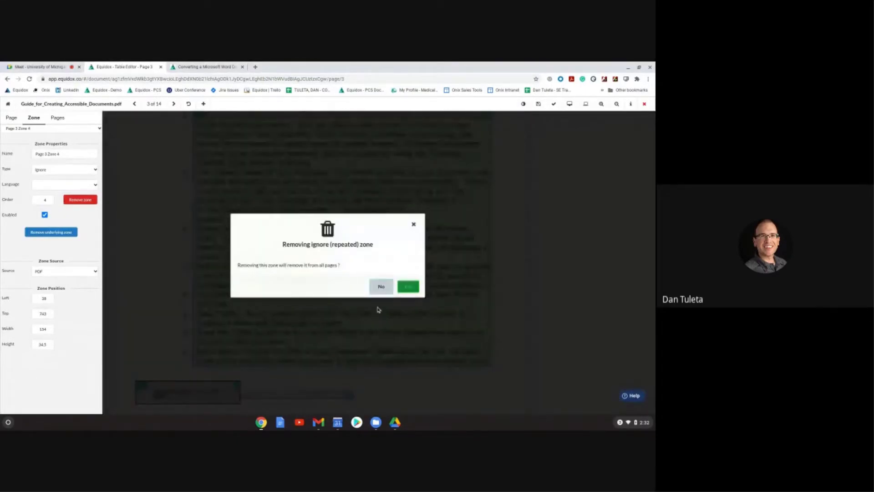
click(413, 225)
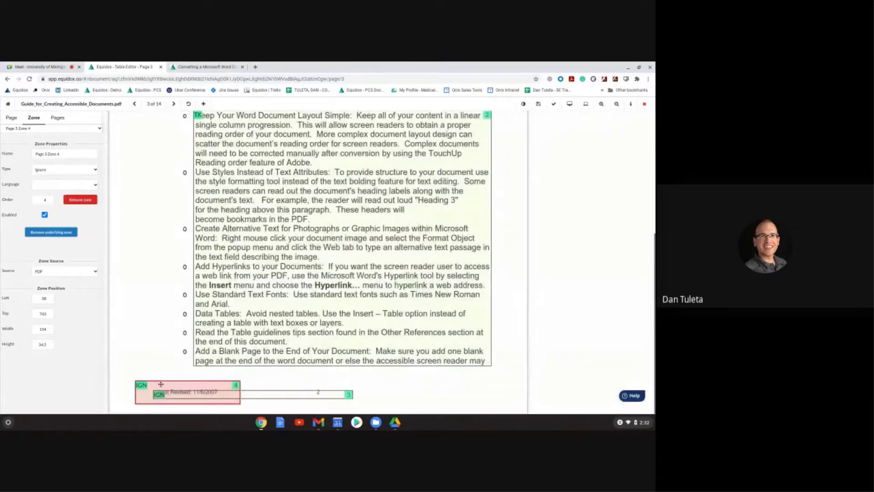
key(t)
key(Escape)
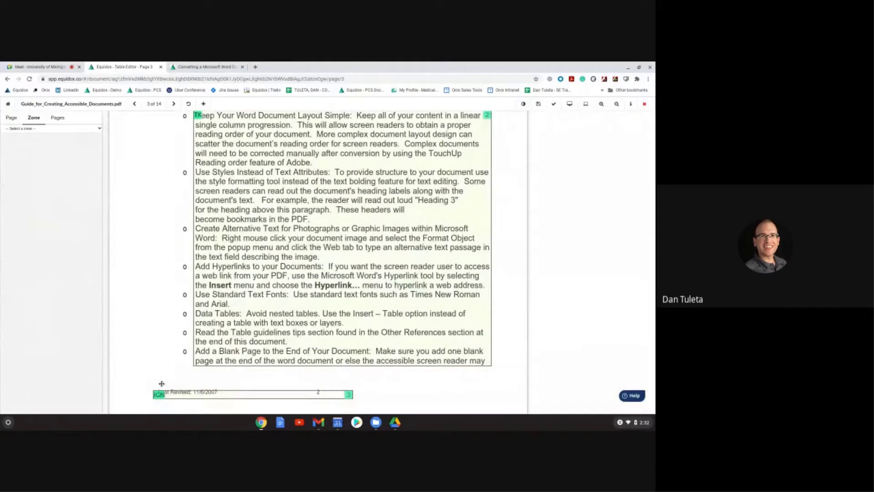
scroll(197, 220, up, 5)
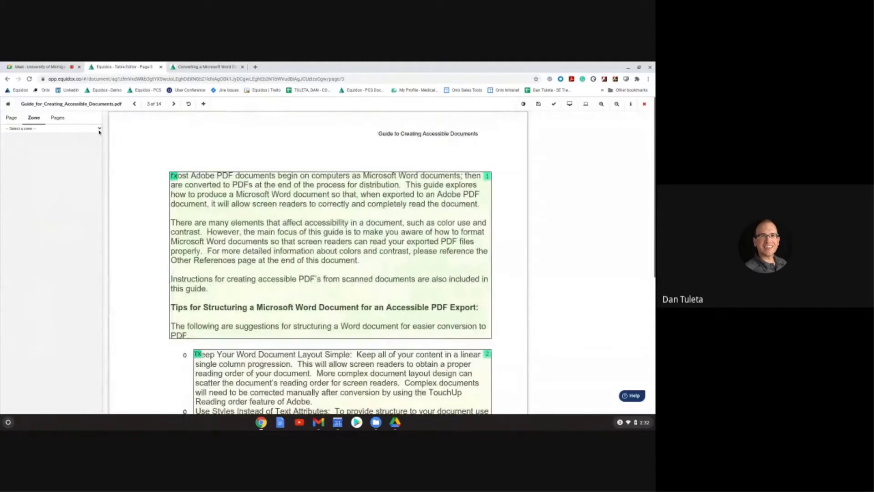
Step: Save page 3 and exit the zone editor to the guide's Document detail page
click(57, 118)
scroll(70, 235, down, 10)
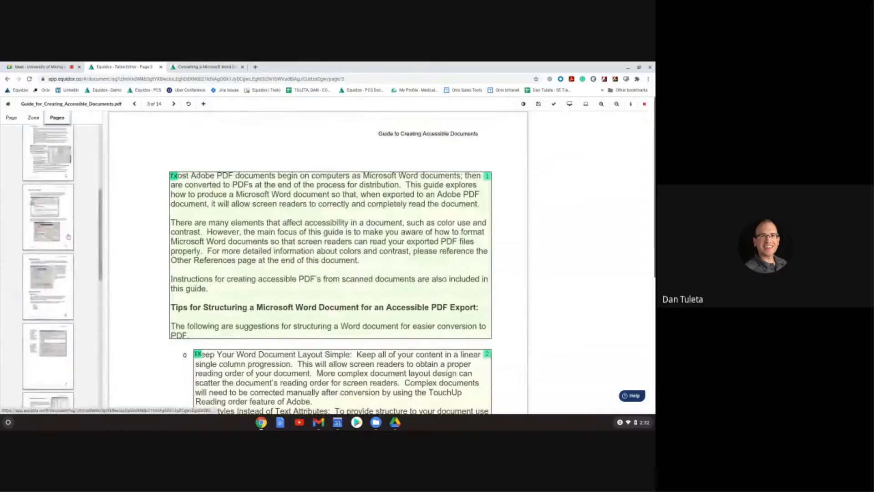
scroll(61, 299, down, 3)
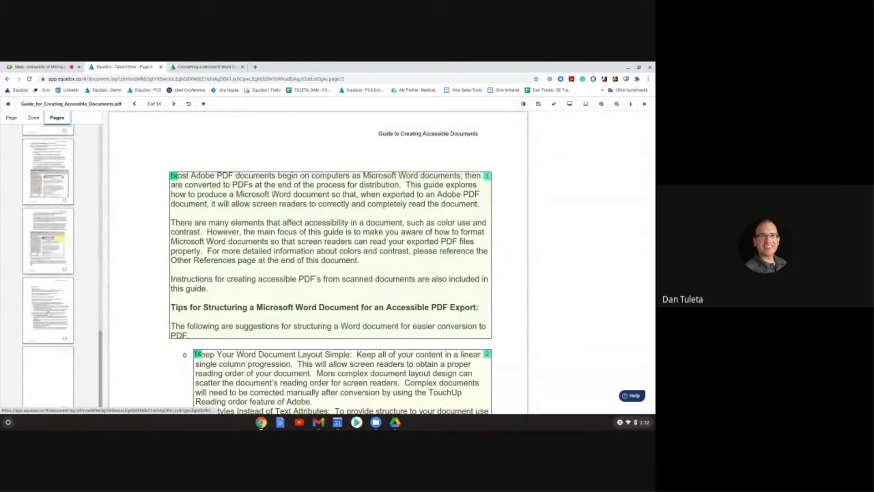
scroll(64, 273, up, 15)
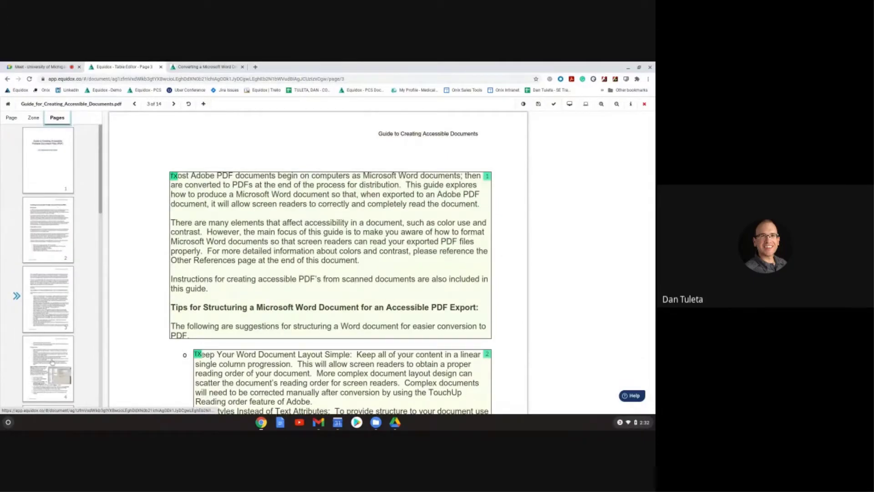
click(646, 109)
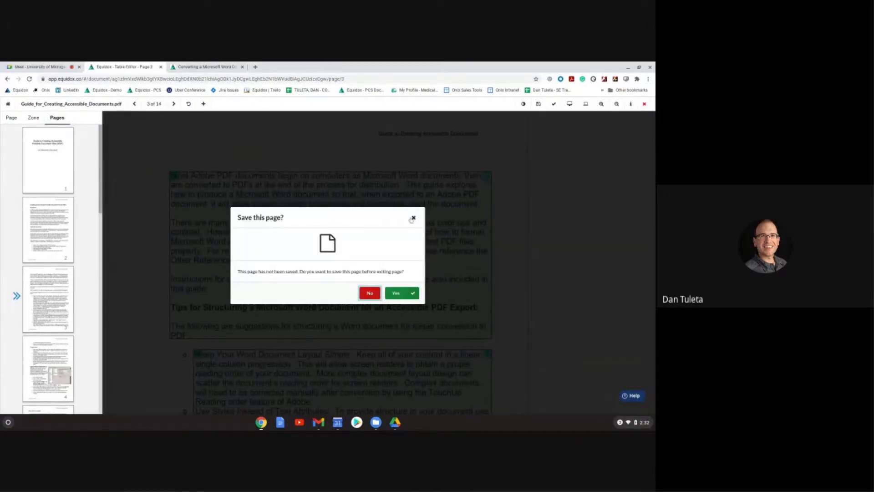
click(412, 218)
click(644, 104)
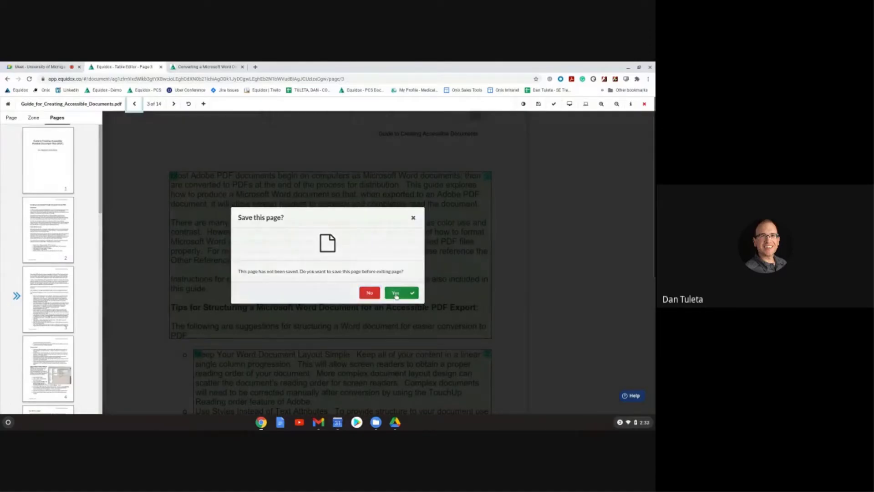
click(395, 293)
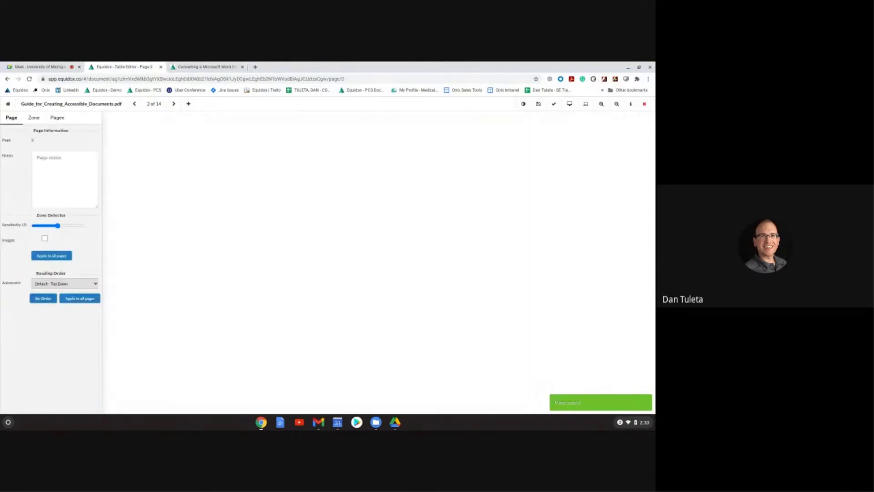
scroll(265, 295, down, 5)
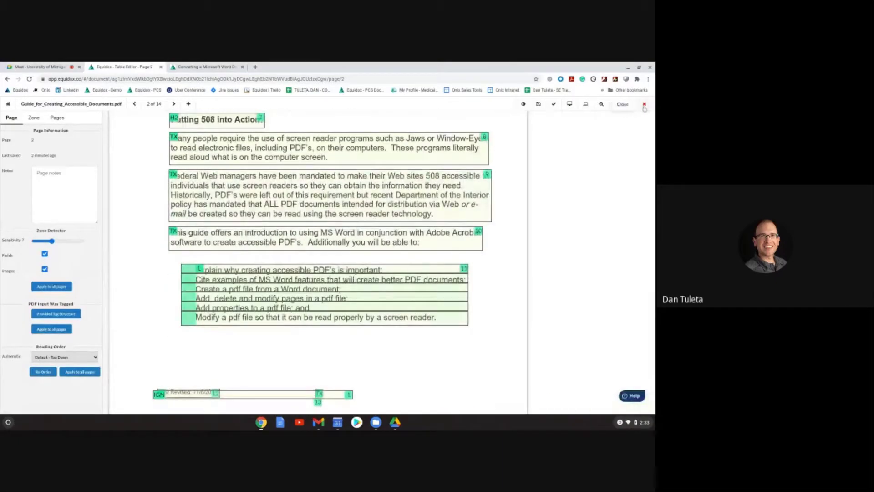
click(644, 105)
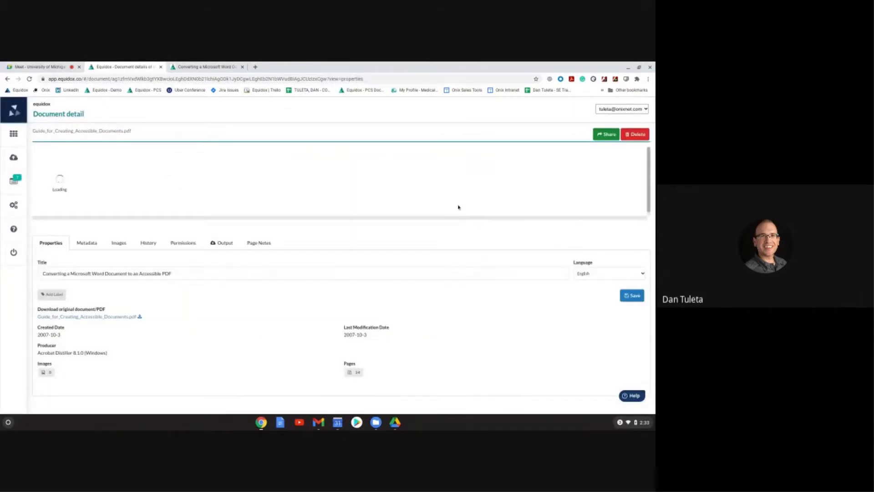
Step: Open 'Construction Company Profile Sample.pdf' from the Documents list
click(12, 136)
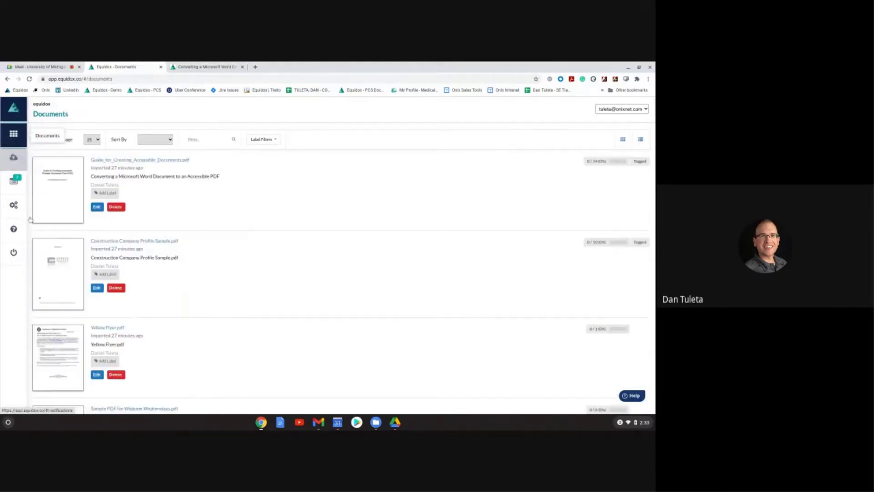
scroll(45, 237, down, 2)
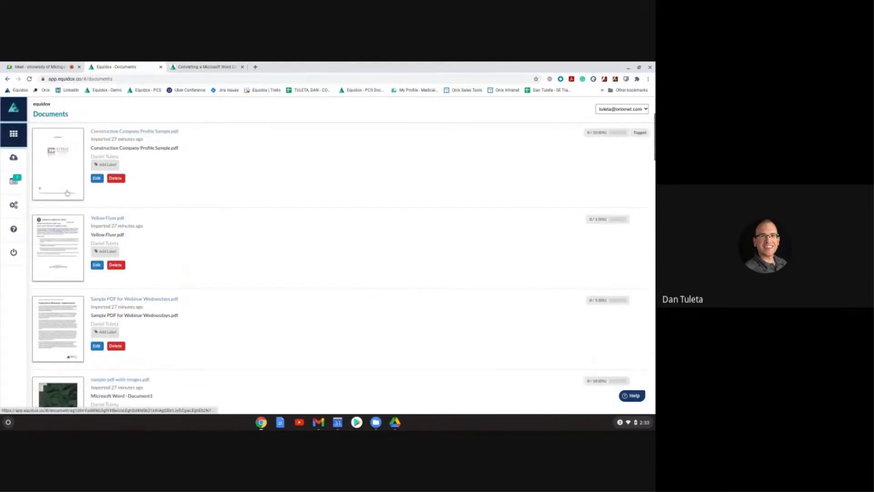
click(58, 168)
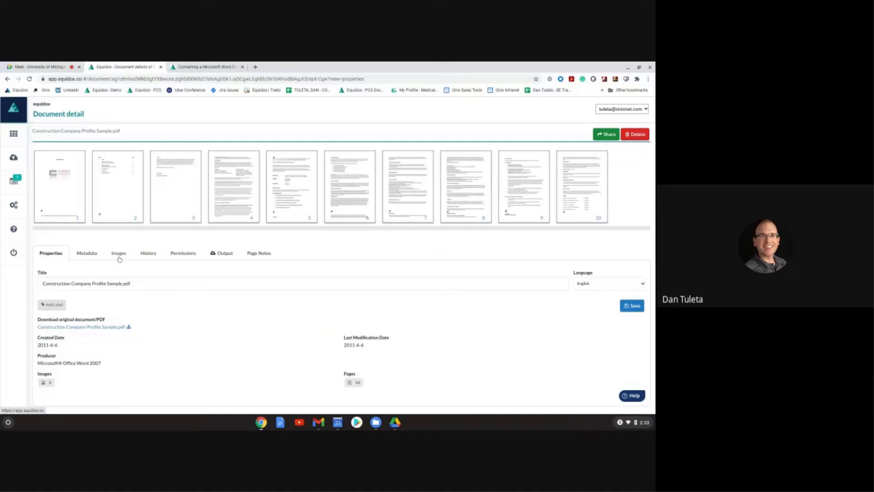
Step: Review the profile's page 1 images and their file-path alternate text on the Images tab
click(119, 258)
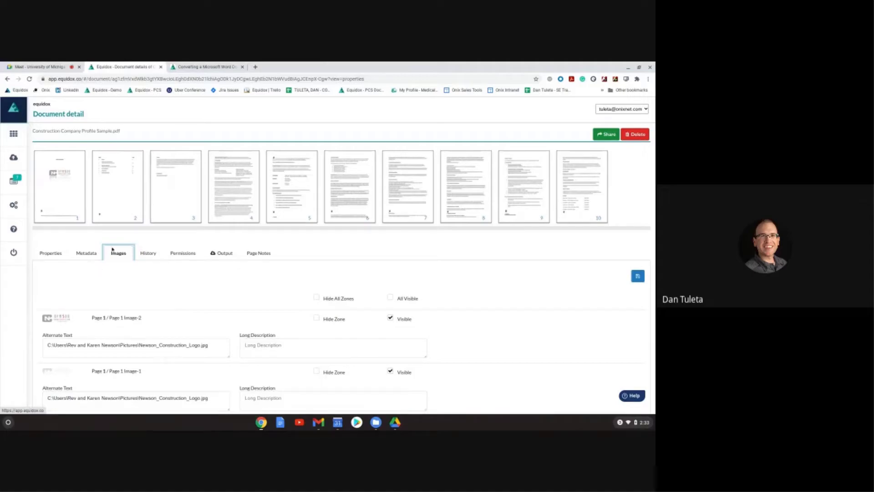
scroll(151, 312, down, 5)
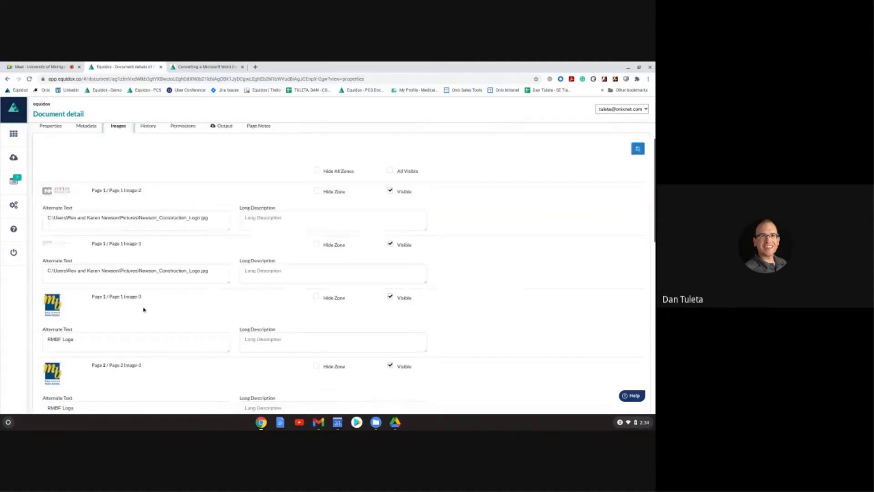
scroll(146, 303, down, 5)
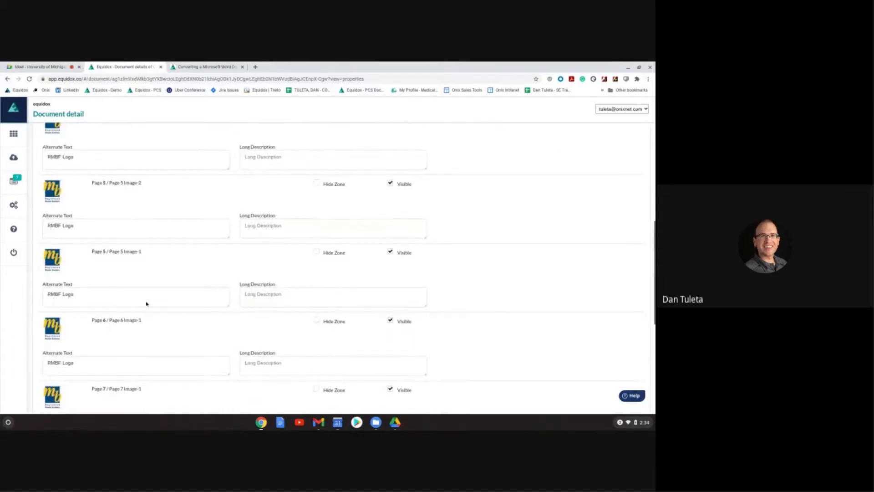
scroll(146, 303, down, 3)
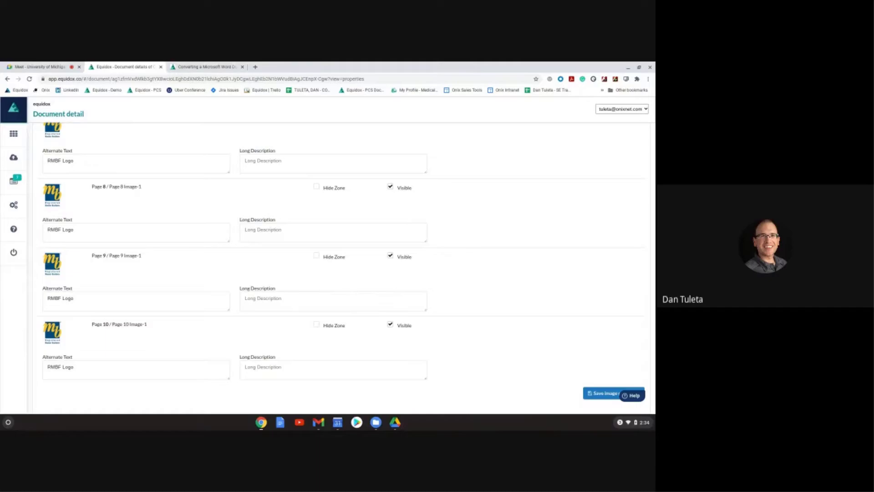
scroll(147, 301, up, 15)
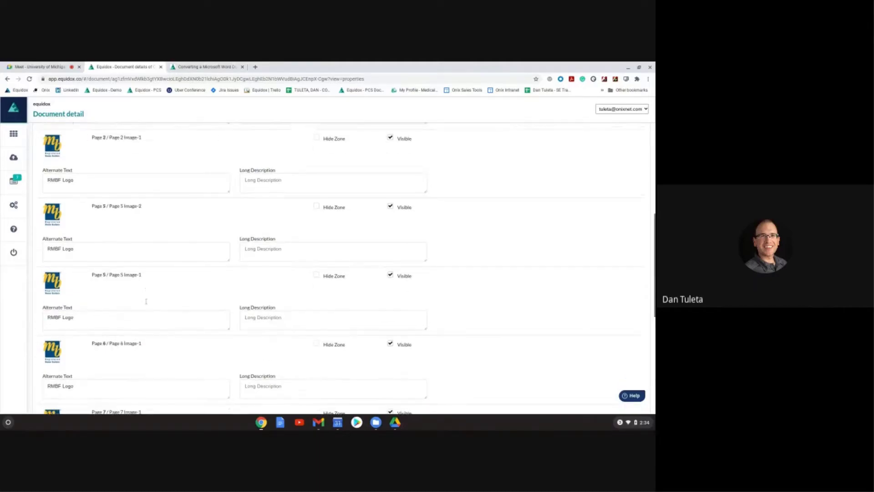
scroll(146, 301, up, 3)
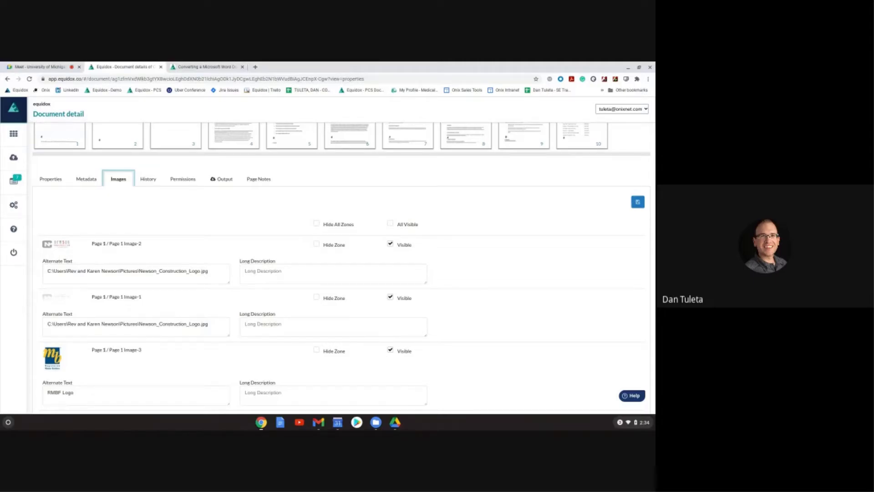
scroll(316, 198, up, 3)
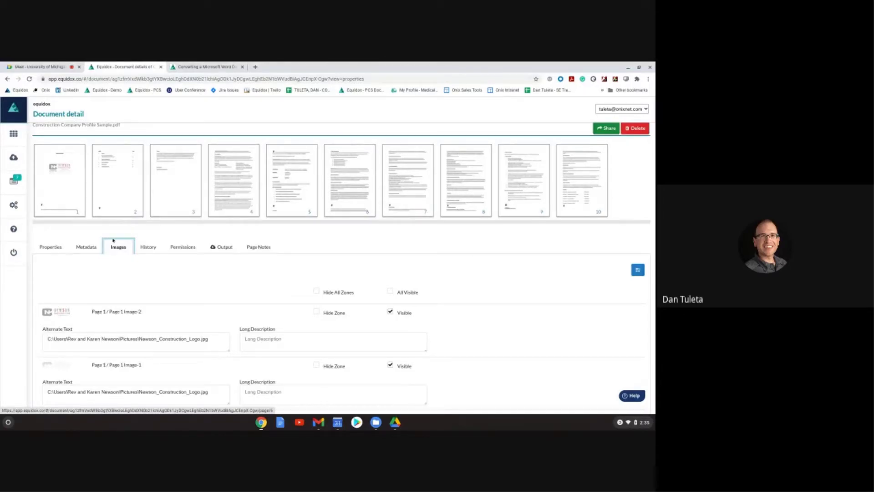
scroll(162, 306, down, 1)
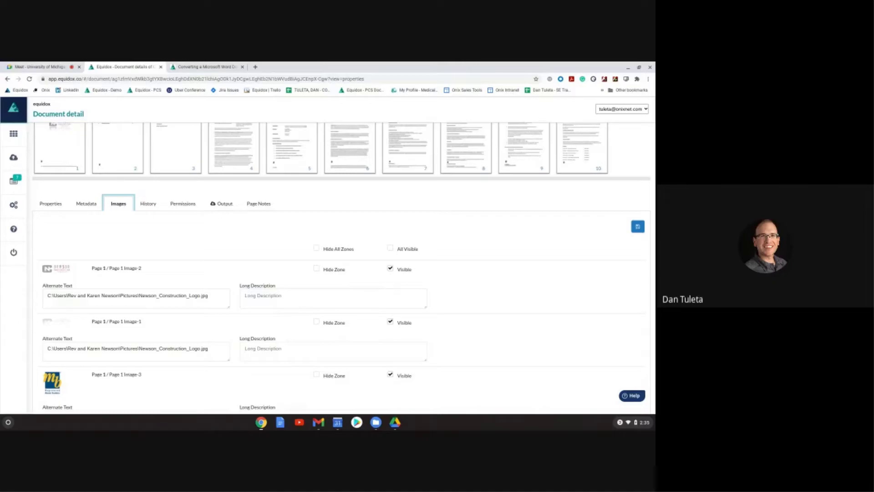
triple_click(152, 294)
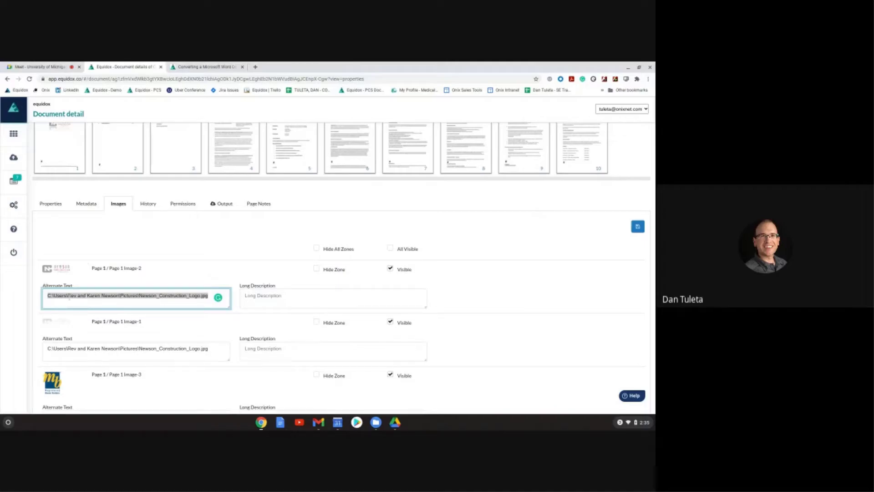
click(65, 297)
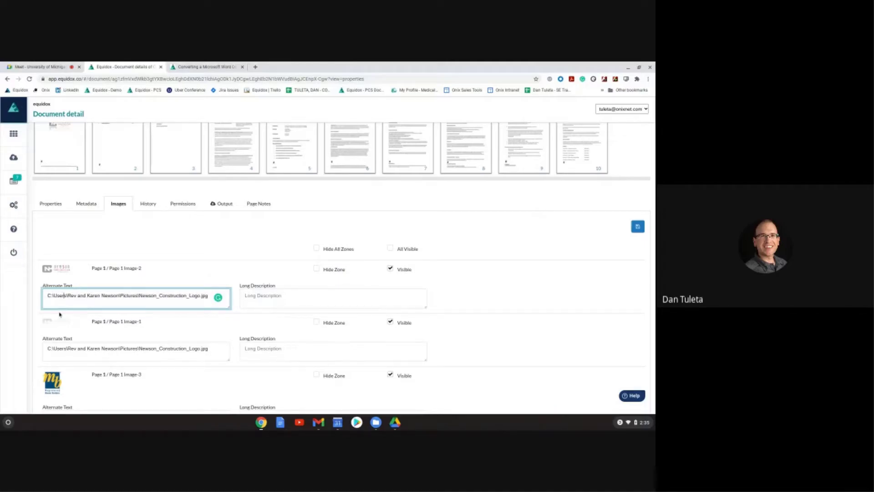
drag(49, 294, 52, 295)
triple_click(109, 350)
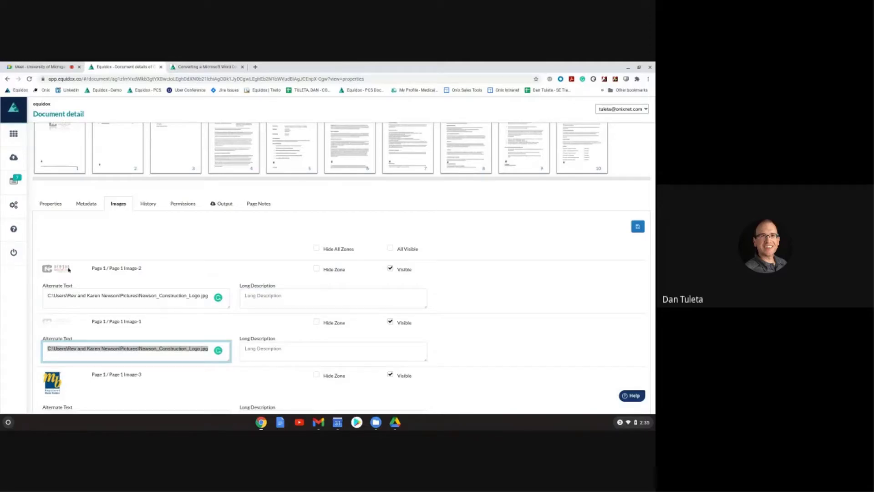
click(80, 295)
key(ctrl+a)
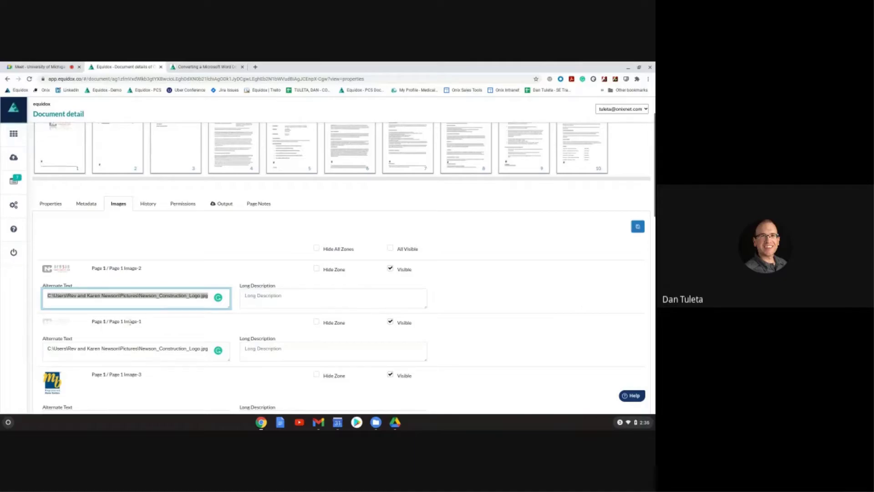
scroll(63, 310, down, 3)
scroll(63, 309, down, 5)
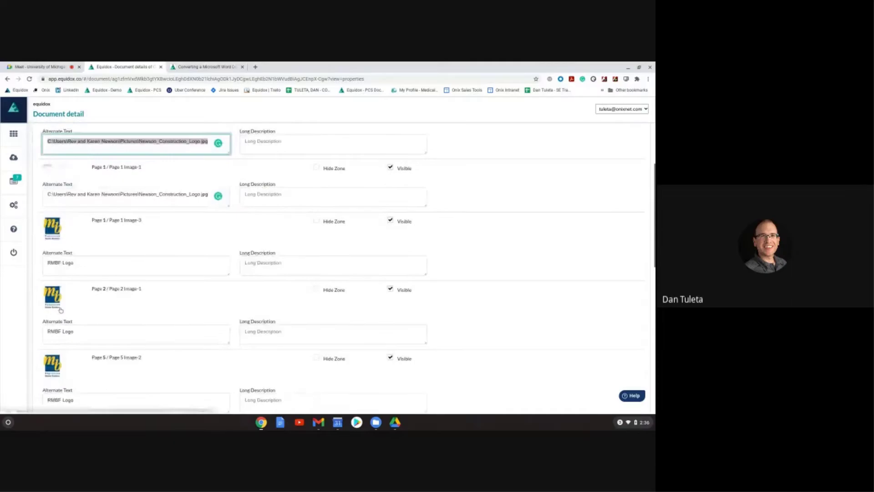
scroll(59, 309, down, 5)
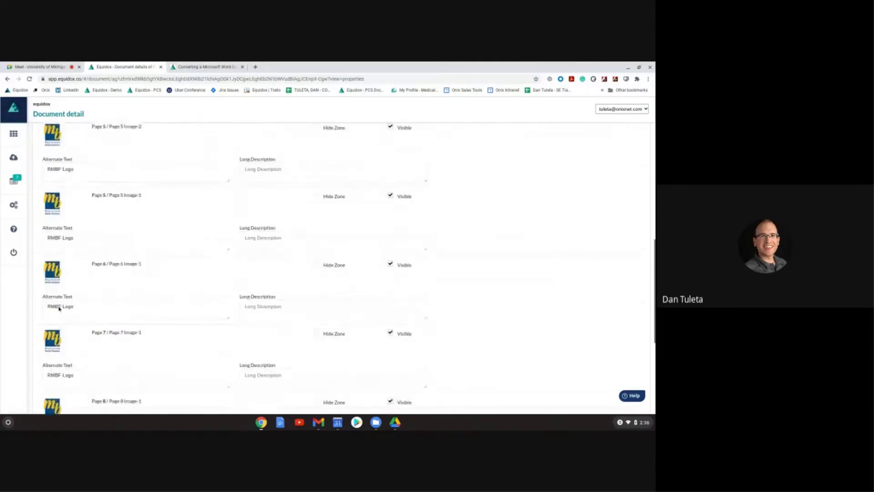
scroll(70, 326, down, 2)
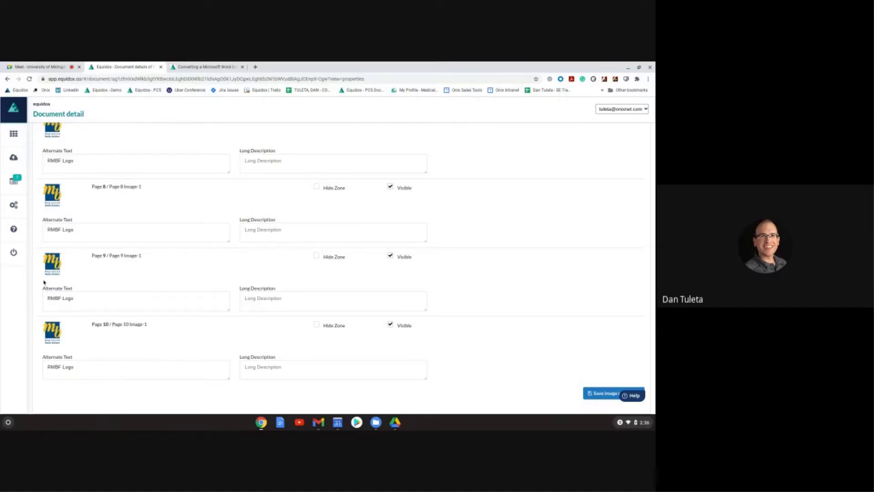
scroll(91, 274, up, 2)
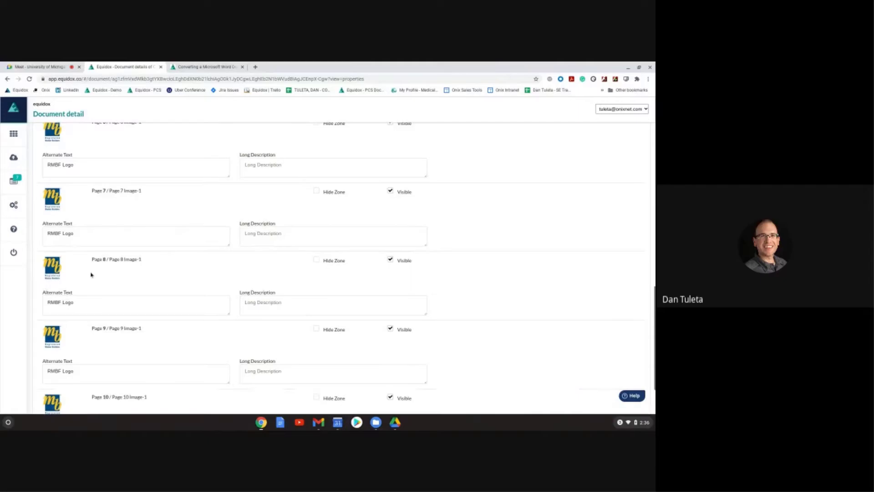
scroll(91, 275, up, 6)
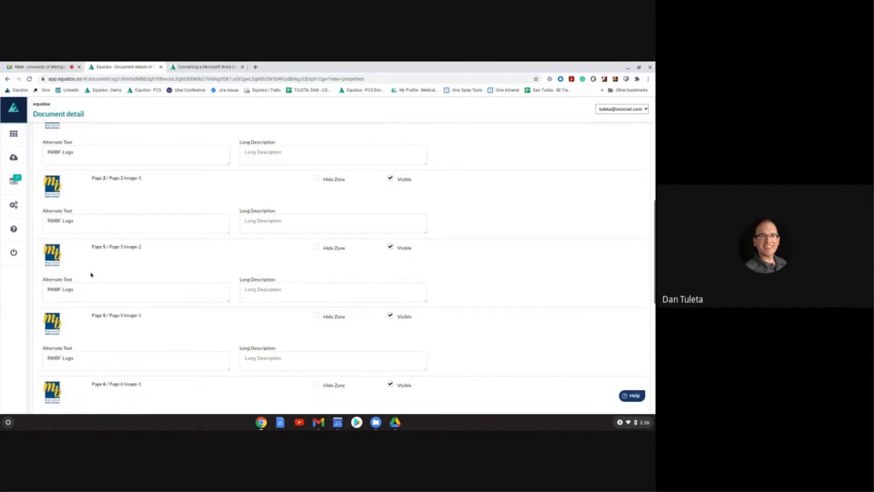
scroll(91, 275, up, 3)
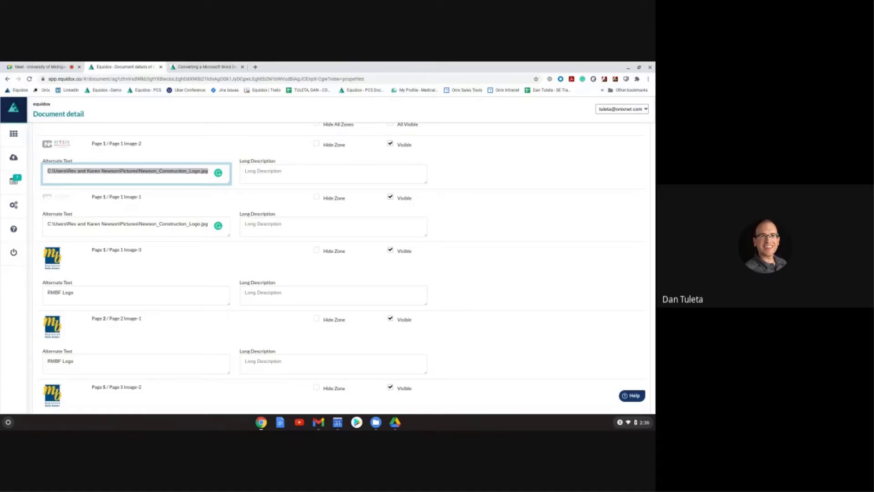
scroll(318, 196, up, 2)
click(316, 191)
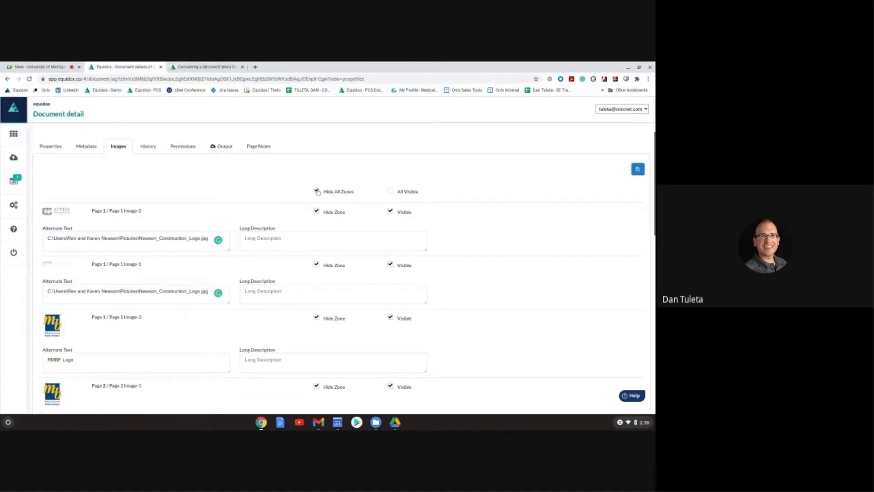
click(390, 191)
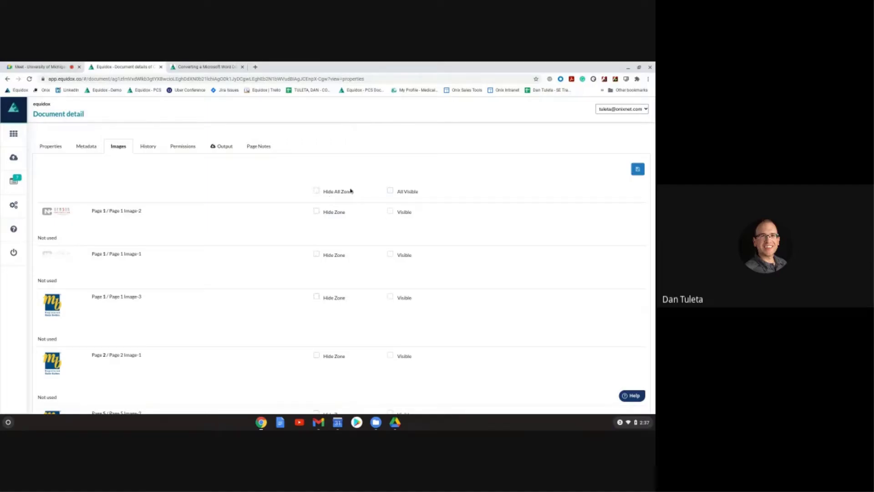
click(390, 191)
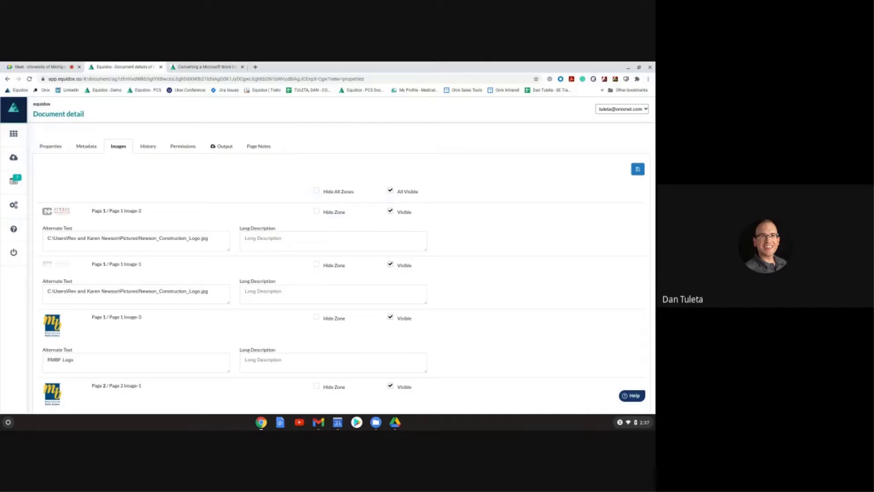
scroll(293, 211, up, 3)
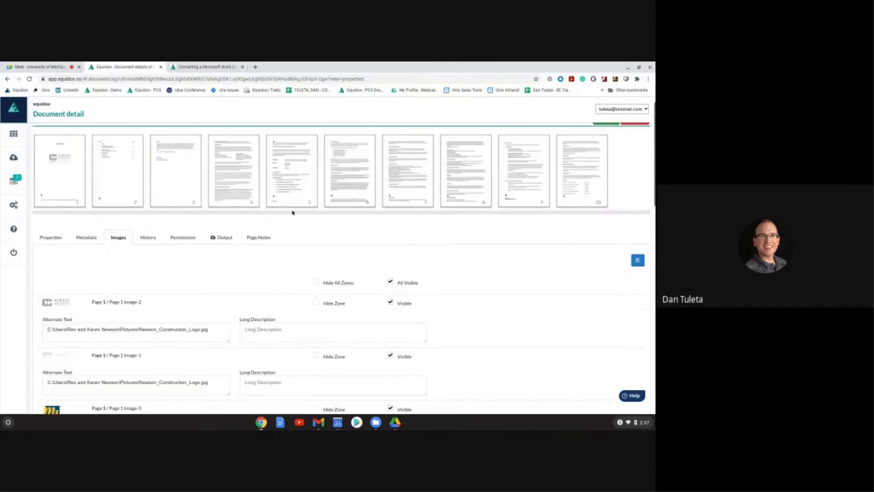
Step: Open page 1 of the construction profile in the zone editor
click(50, 188)
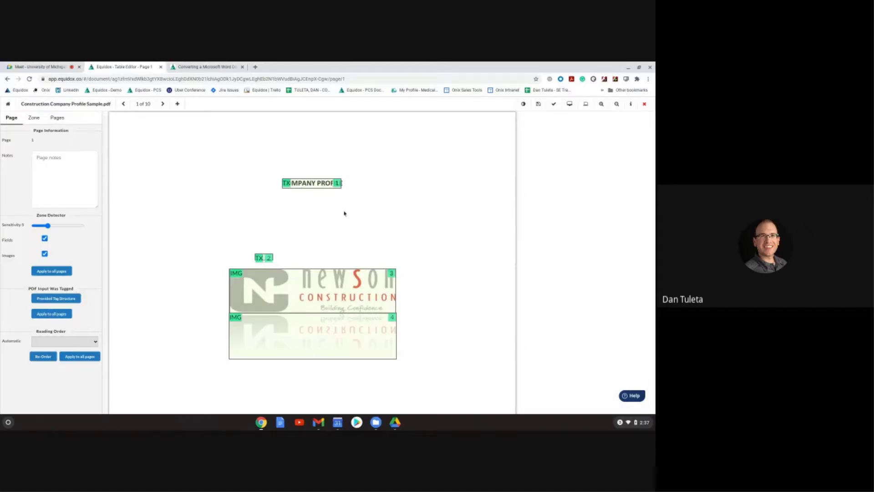
scroll(446, 237, down, 4)
scroll(419, 243, down, 2)
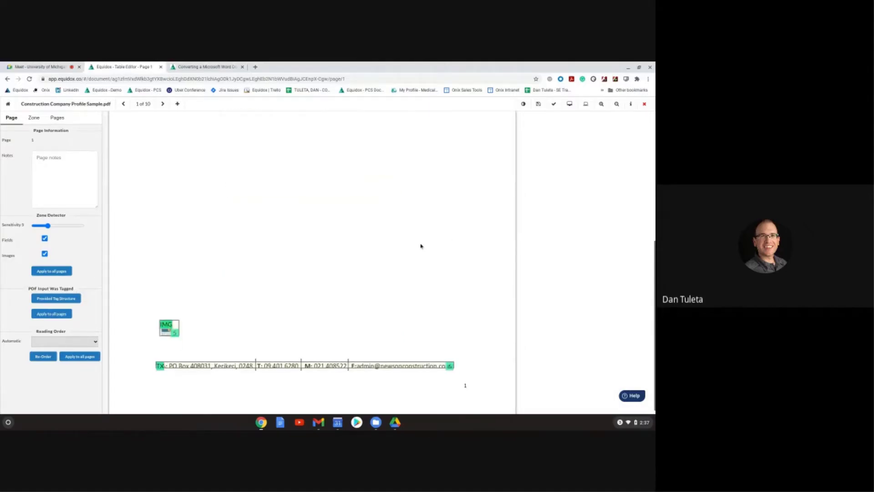
scroll(419, 244, up, 6)
Step: Review the alt descriptions of the upper Newson logo and the footer RMBF logo
click(326, 299)
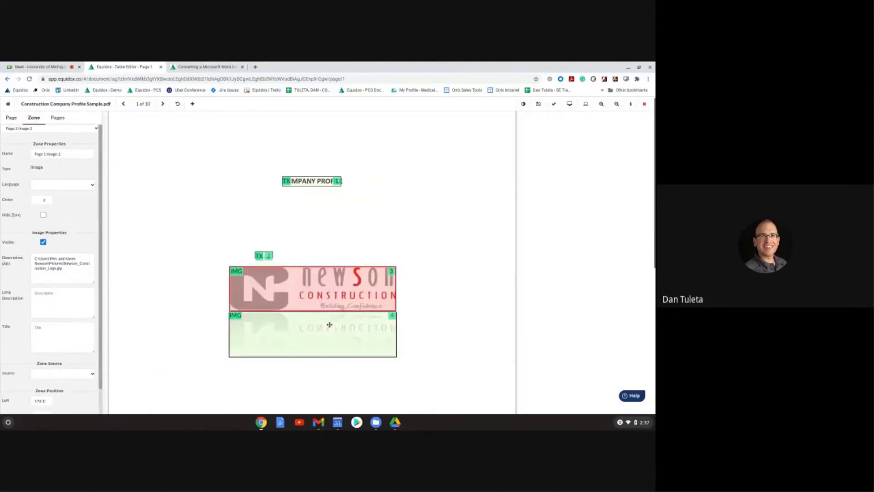
click(75, 269)
key(ctrl+a)
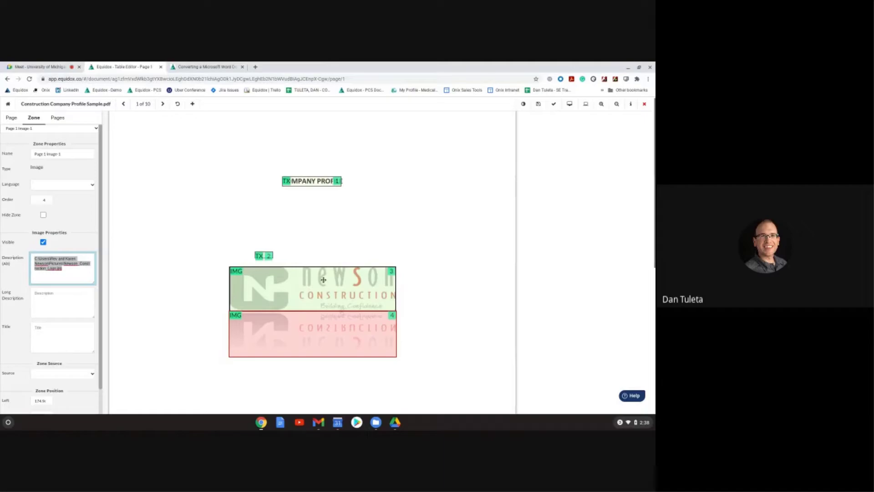
scroll(319, 276, down, 5)
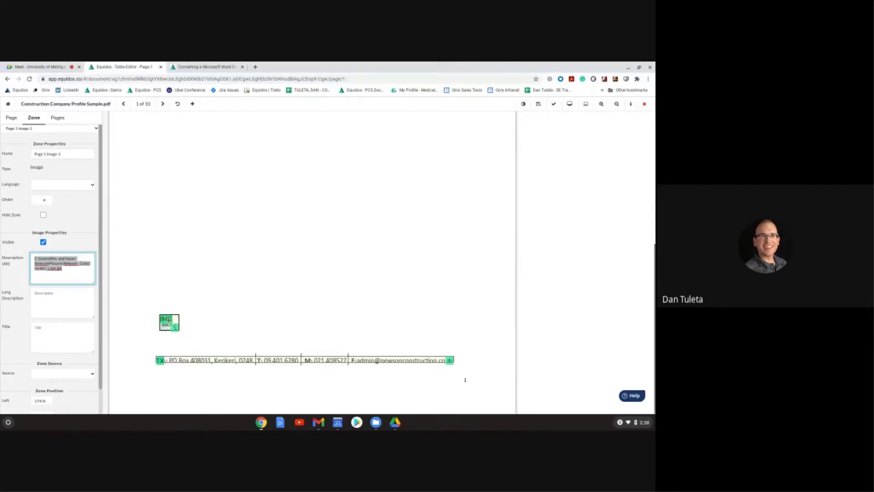
click(160, 325)
click(60, 262)
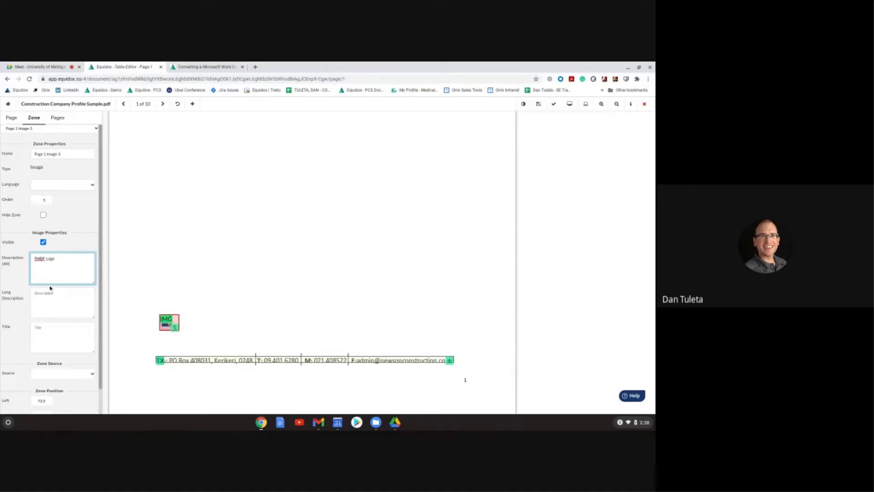
Step: Enlarge the small text zone above the Newson logo
scroll(362, 320, up, 5)
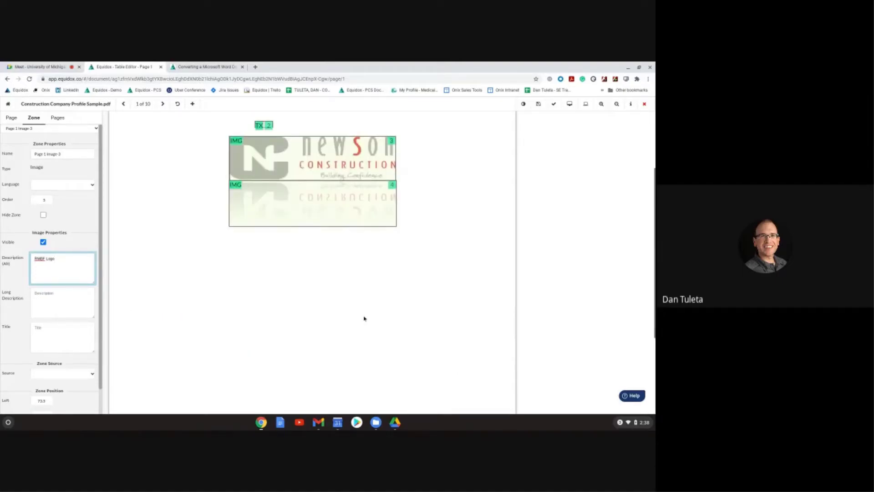
scroll(363, 318, up, 2)
click(269, 233)
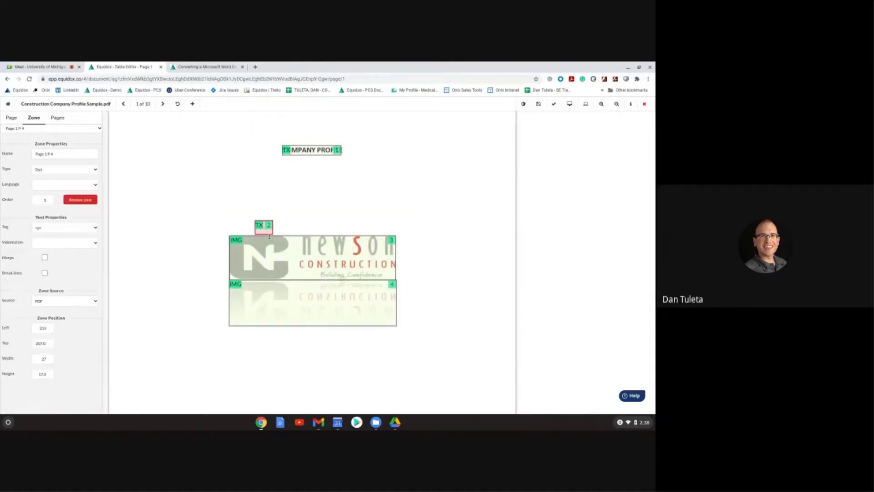
drag(268, 237, 290, 221)
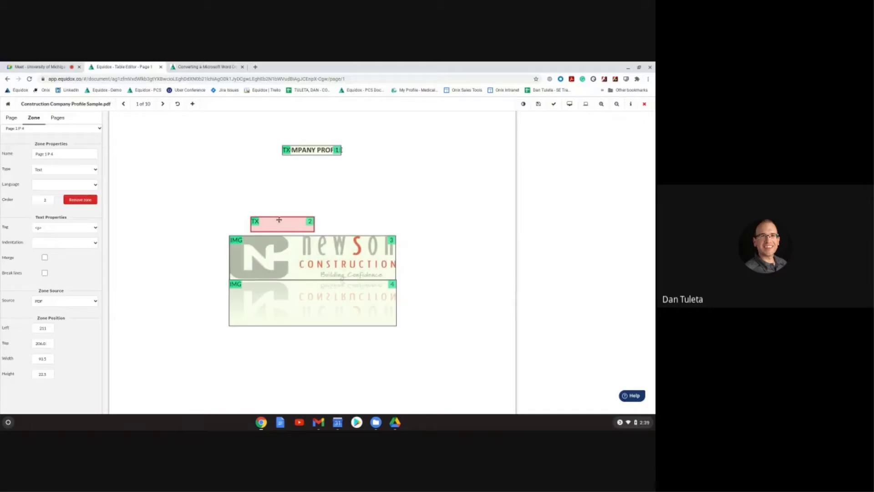
Step: Re-detect page 1 zones from provided tags at sensitivity 10, including images
click(13, 118)
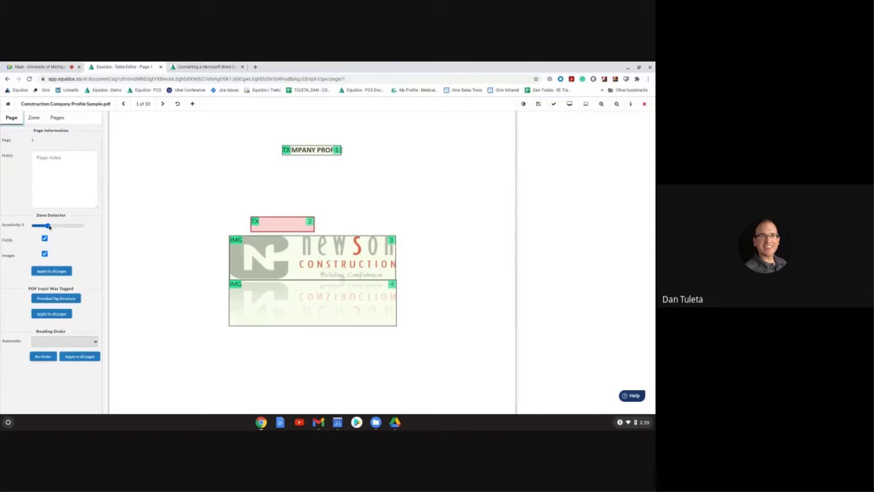
drag(48, 225, 58, 226)
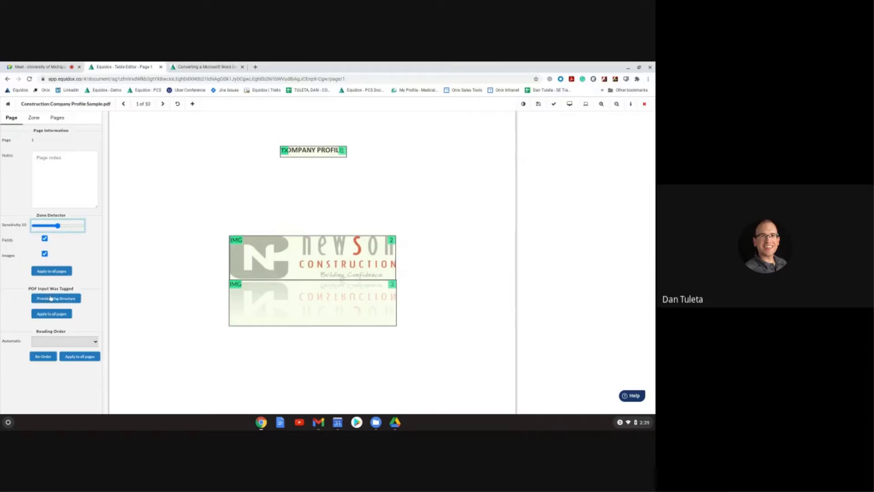
click(50, 299)
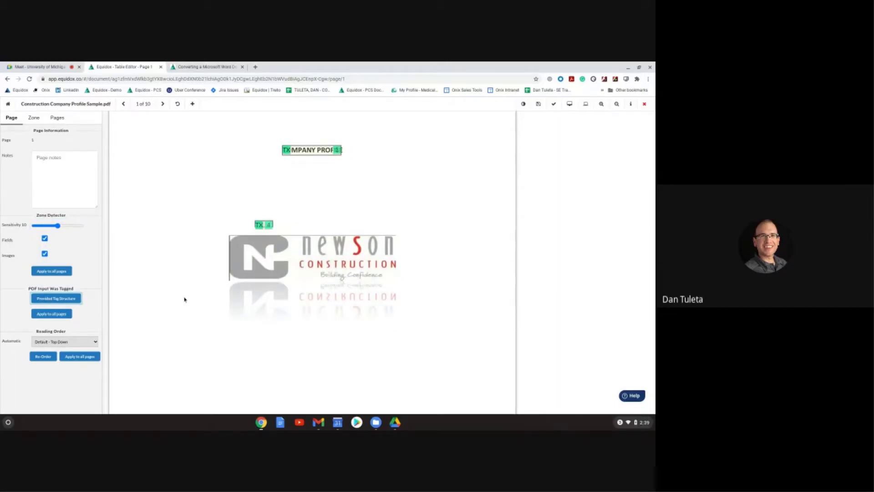
click(44, 254)
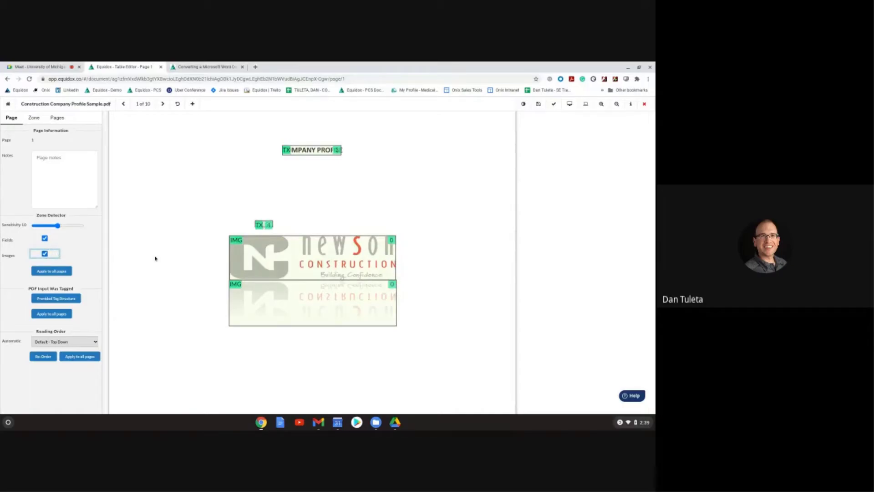
Step: Delete the stray small text zone above the logo and select the title zone
click(264, 224)
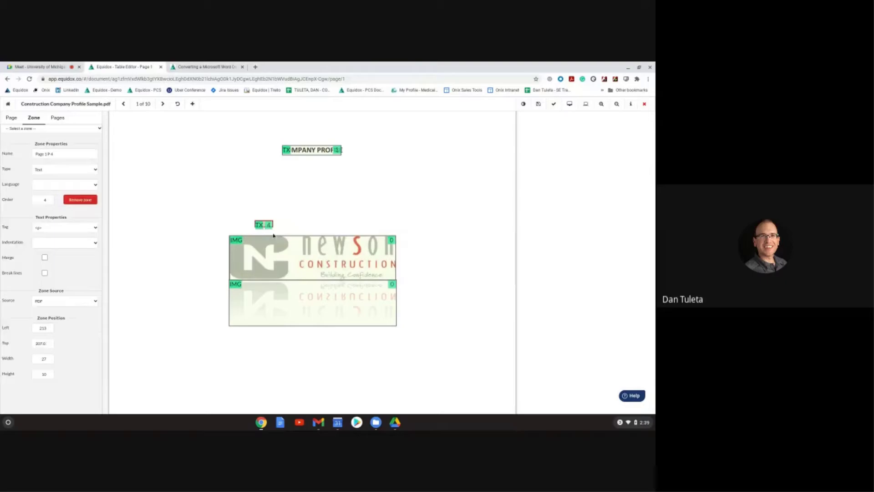
key(Delete)
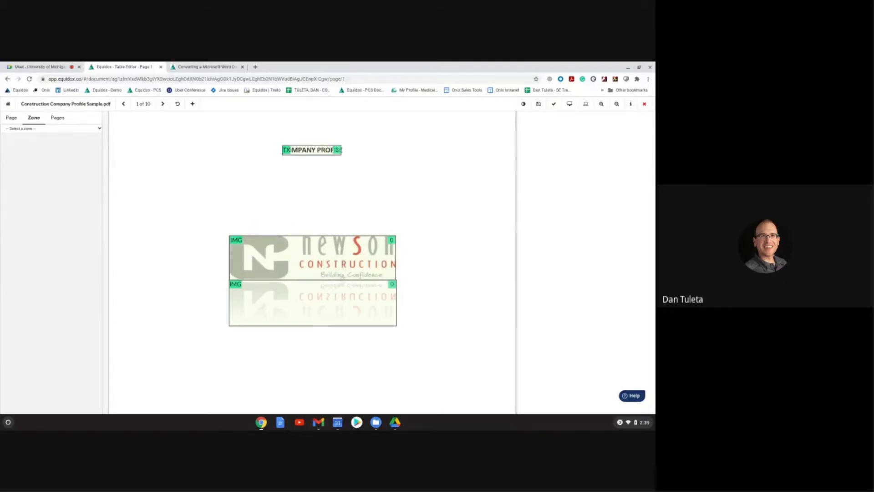
click(315, 150)
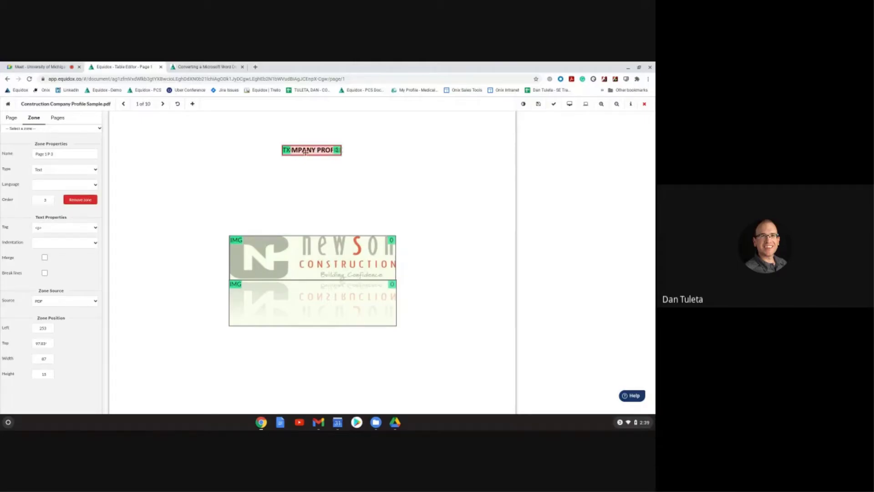
Step: Make the 'COMPANY PROFILE' title a level-1 heading, then inspect a logo image zone
key(h)
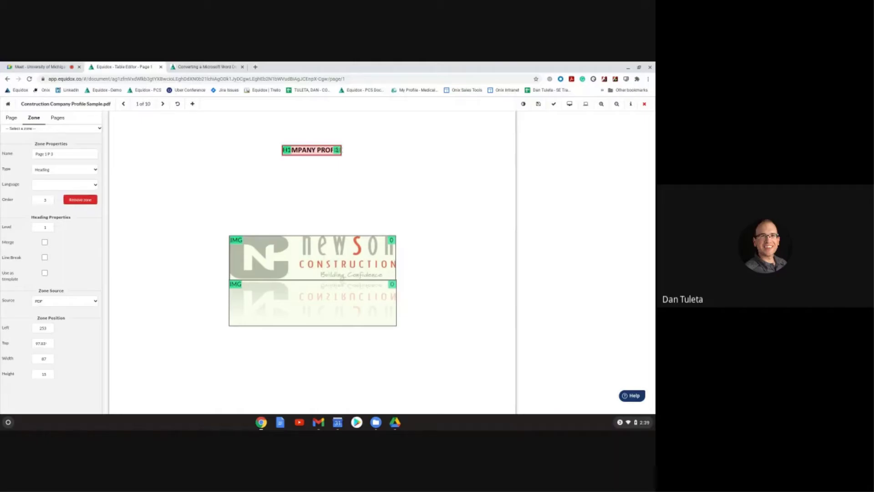
scroll(359, 273, down, 1)
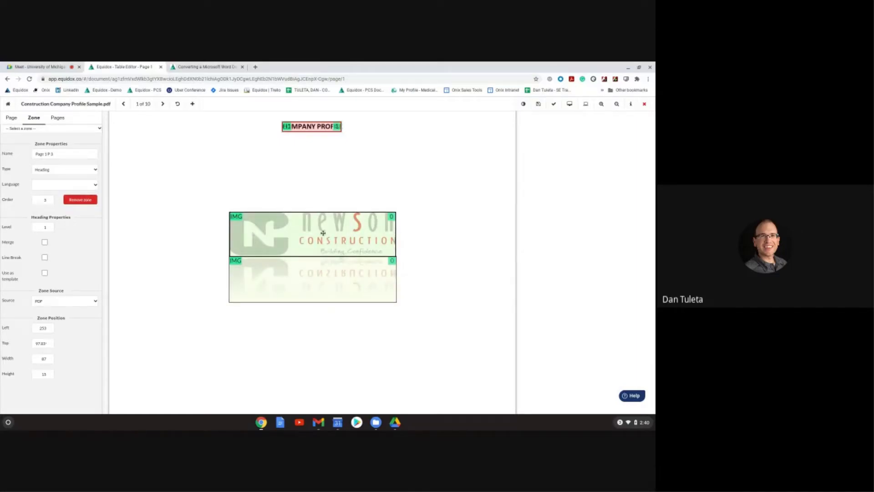
click(323, 232)
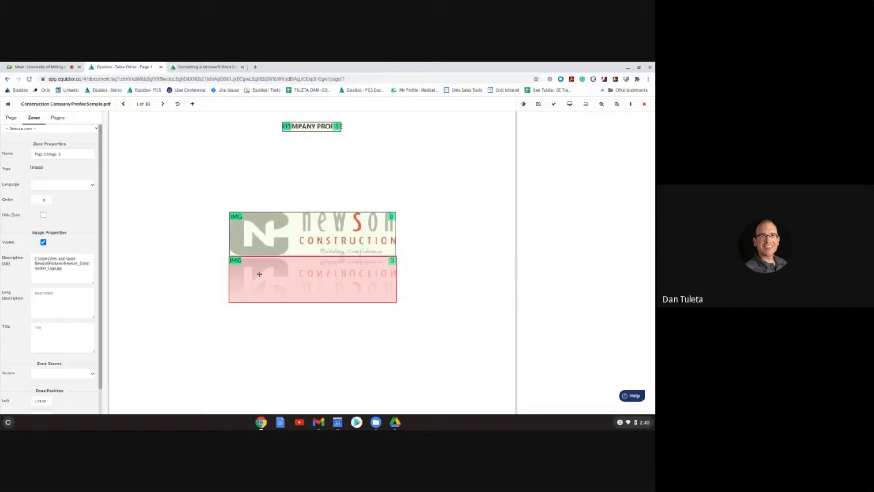
Step: Toggle image detection off and on, then delete the duplicate image zone over the logo's reflection
click(14, 118)
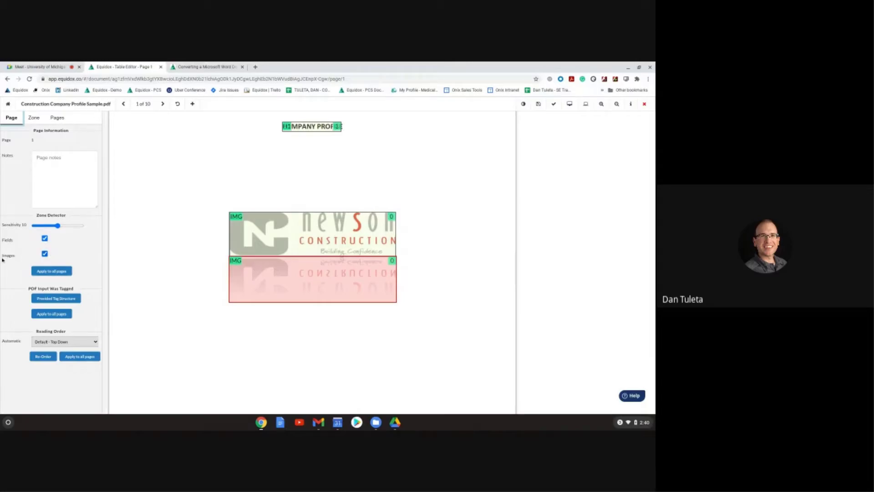
click(44, 254)
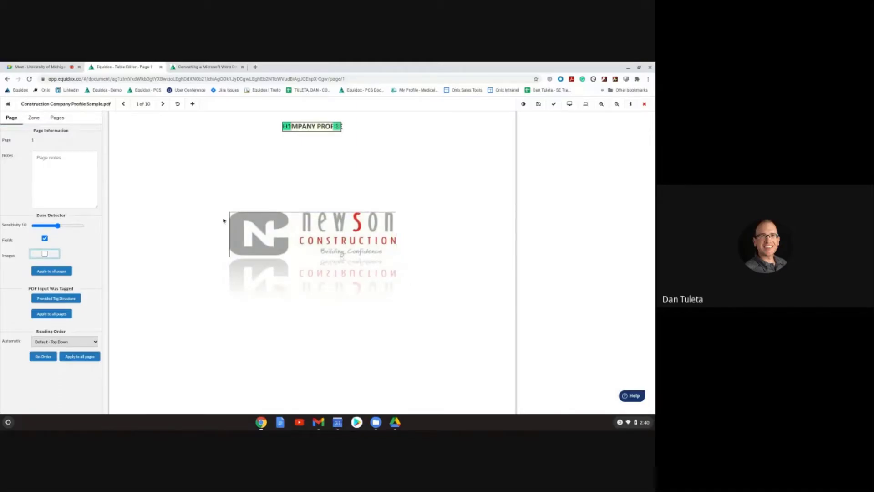
scroll(232, 237, down, 5)
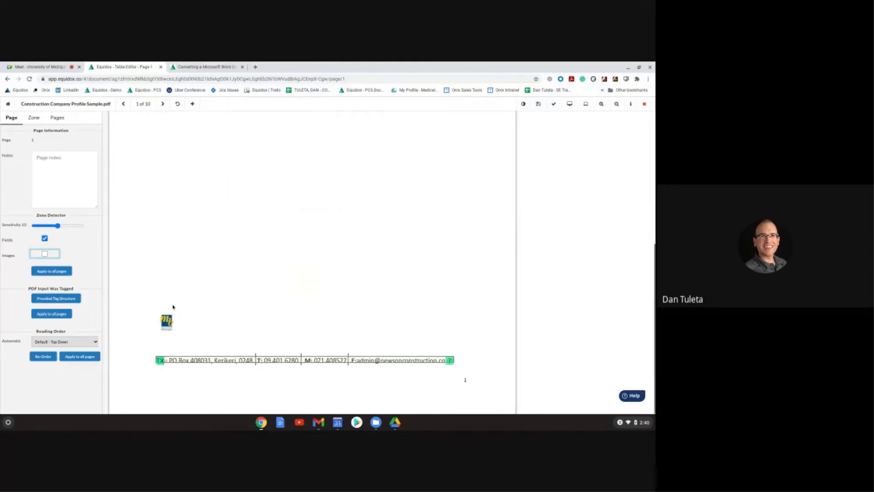
scroll(235, 270, up, 5)
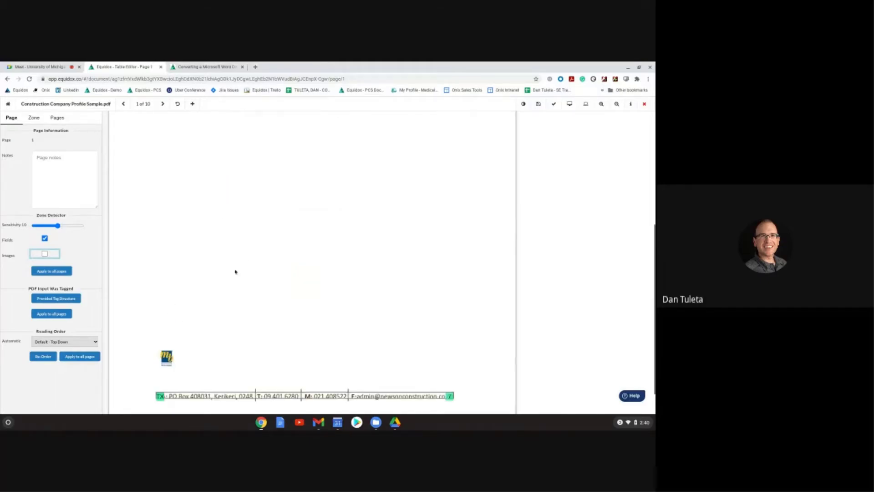
click(44, 254)
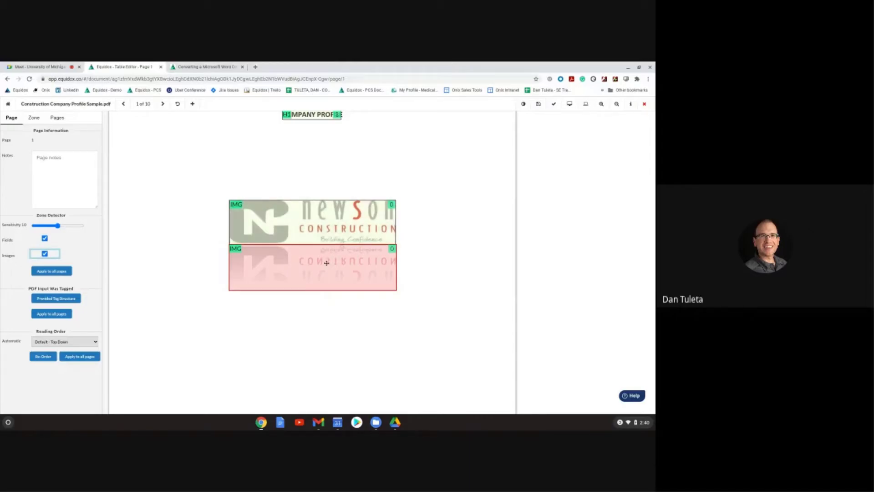
click(327, 262)
key(Delete)
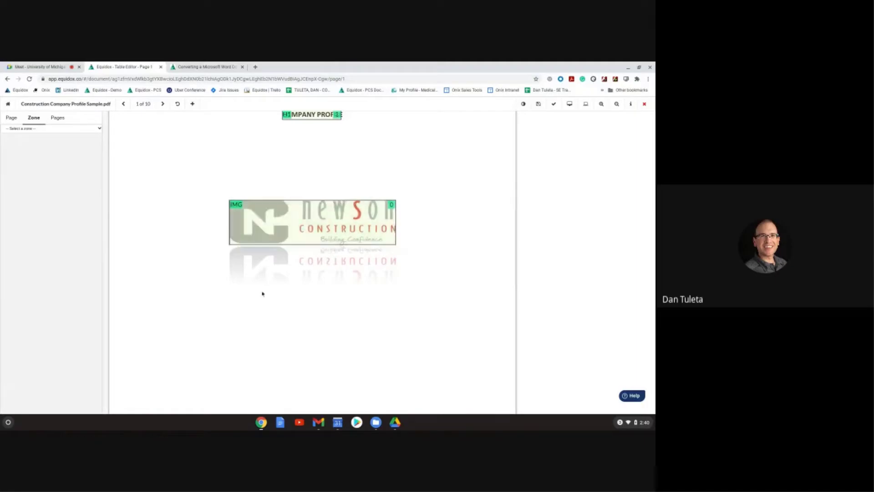
Step: Replace the logo's file-path alt text with 'Newson Construction Company logo'
click(263, 229)
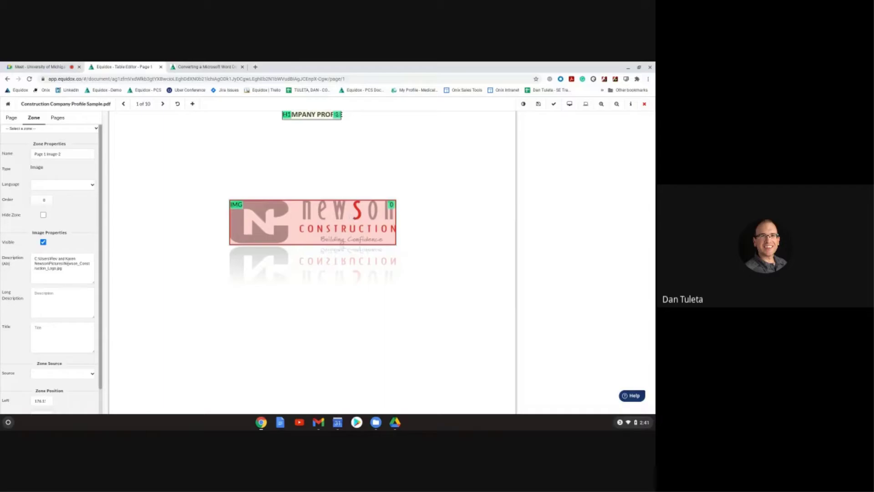
drag(69, 272, 36, 252)
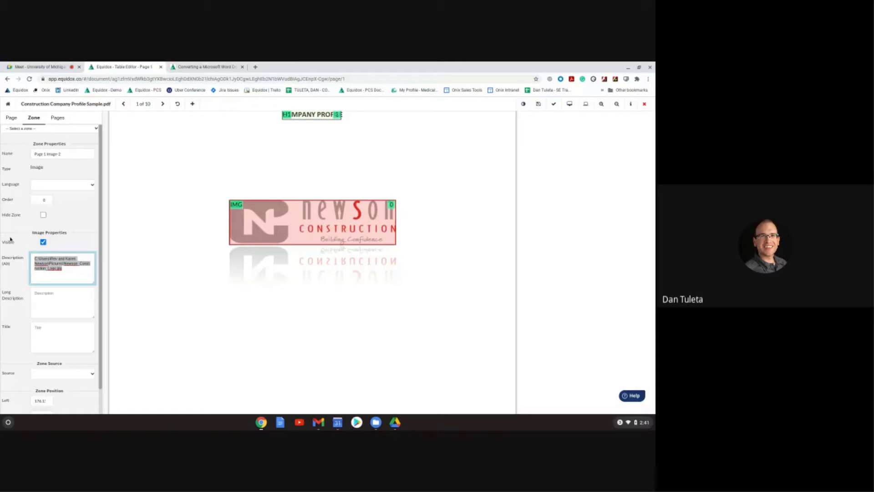
text(Newson Con)
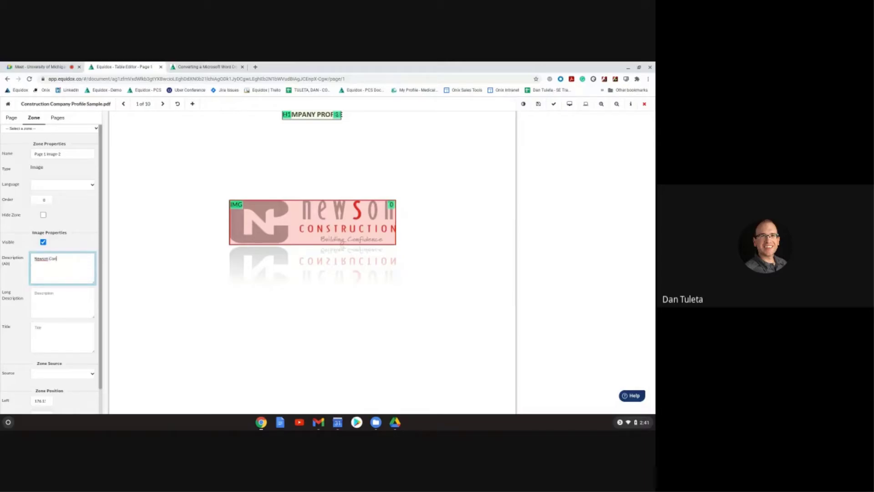
text(struction Company logo)
drag(55, 268, 31, 253)
Step: Give the small footer image the alt text 'RMBF Logo'
scroll(389, 243, up, 1)
scroll(375, 326, down, 5)
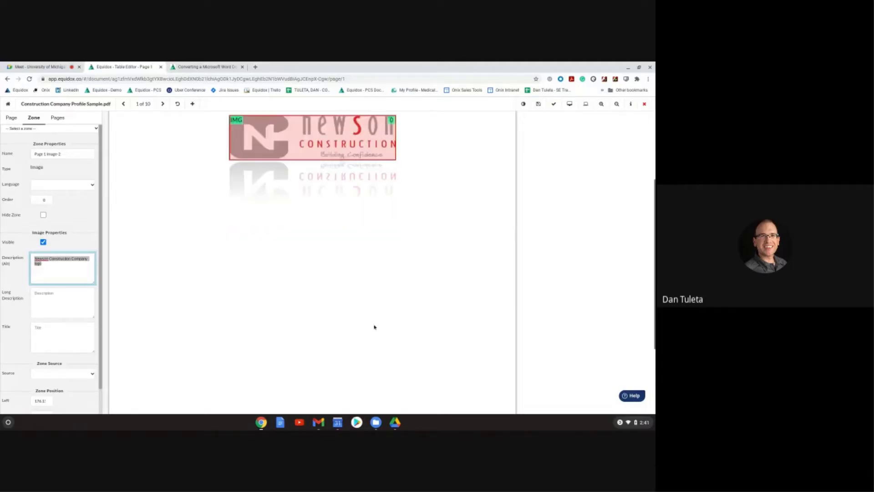
scroll(266, 352, down, 1)
text(RMBF Logo)
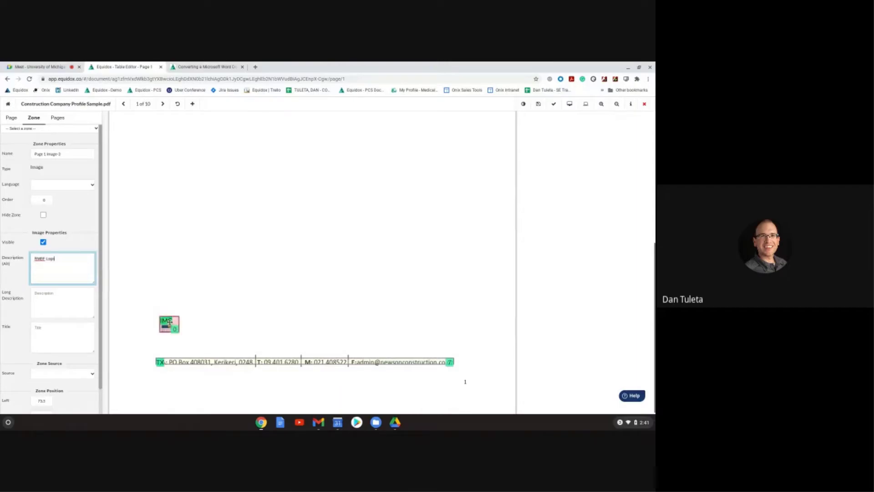
triple_click(53, 258)
Step: Shrink the footer zone to the postal address and add separate phone and e-mail zones
click(206, 365)
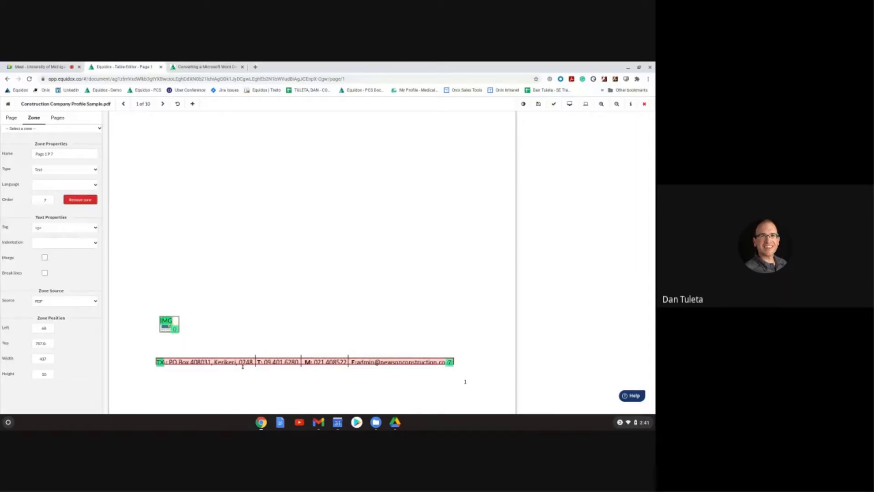
scroll(322, 328, up, 1)
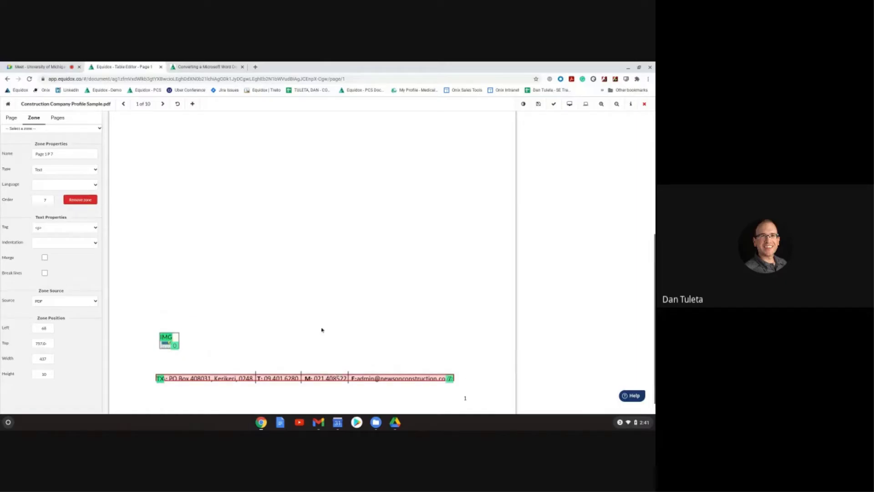
scroll(321, 328, down, 1)
scroll(320, 328, down, 1)
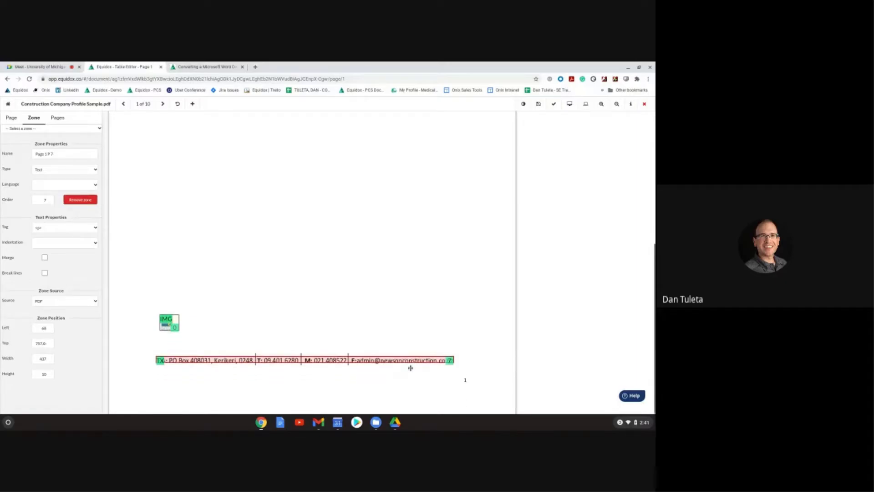
drag(441, 363, 256, 396)
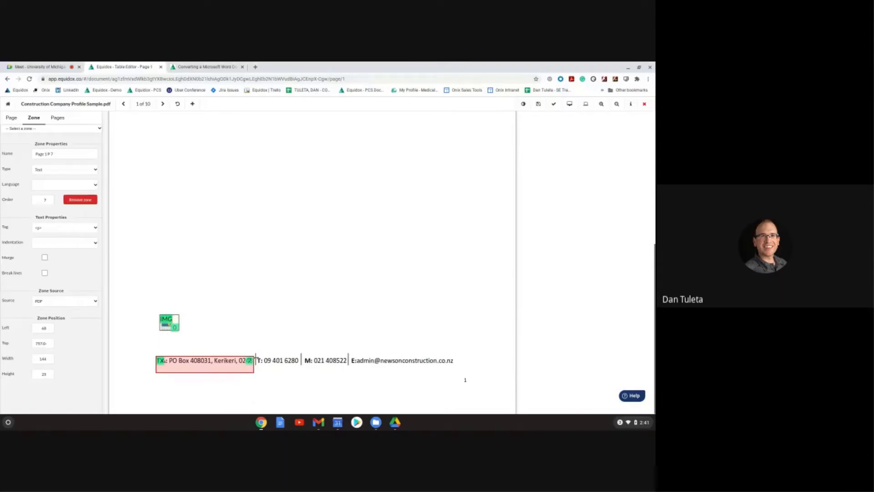
mouse_move(258, 356)
mouse_down()
mouse_move(301, 365)
mouse_move(286, 360)
mouse_move(347, 367)
mouse_move(429, 355)
mouse_move(459, 364)
mouse_up()
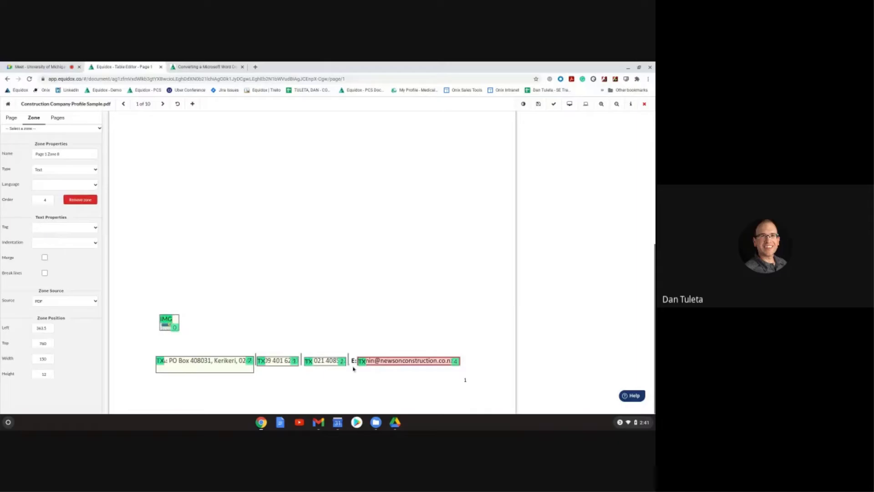
drag(389, 356, 383, 341)
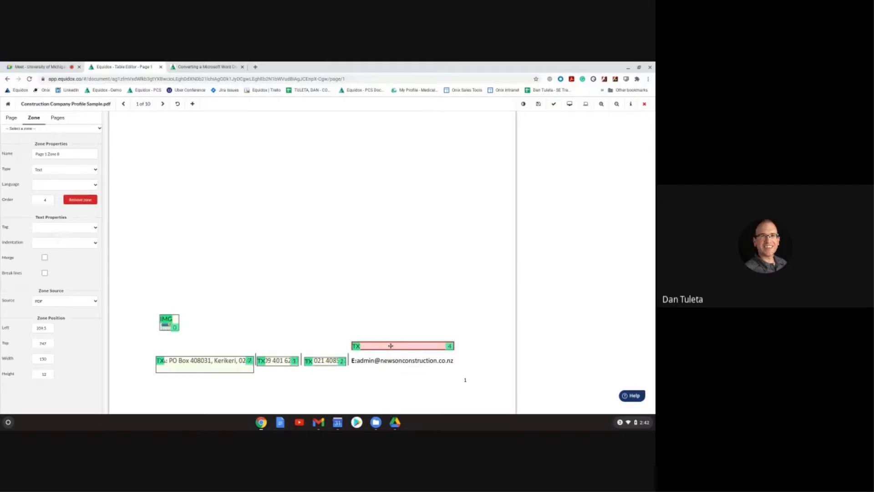
drag(390, 345, 395, 362)
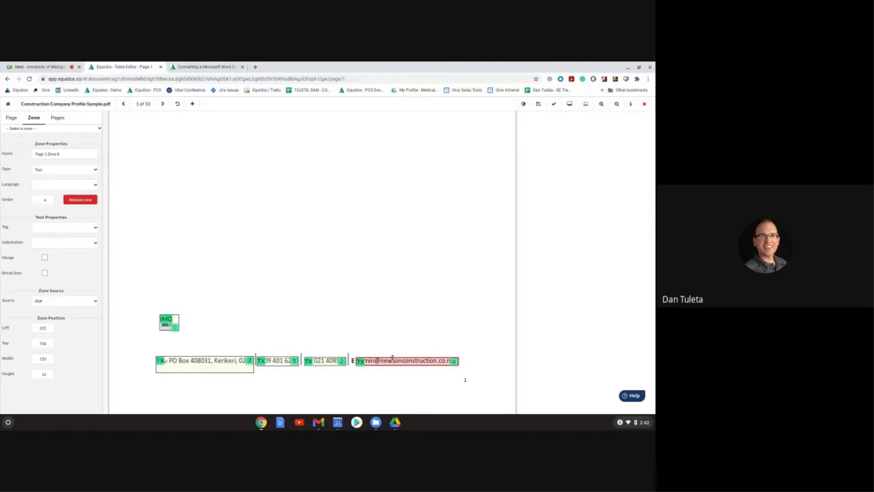
Step: Set the e-mail zone's type to Link and start its URL with 'mailto'
key(k)
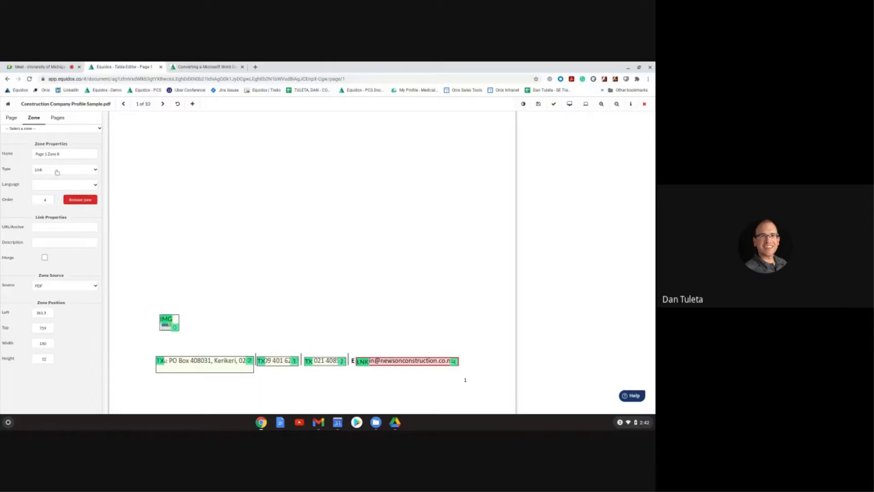
click(56, 171)
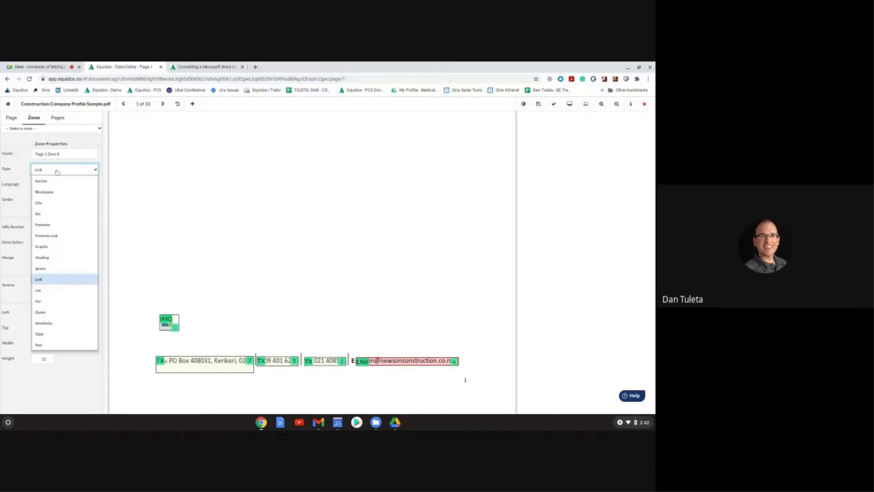
click(48, 280)
click(45, 229)
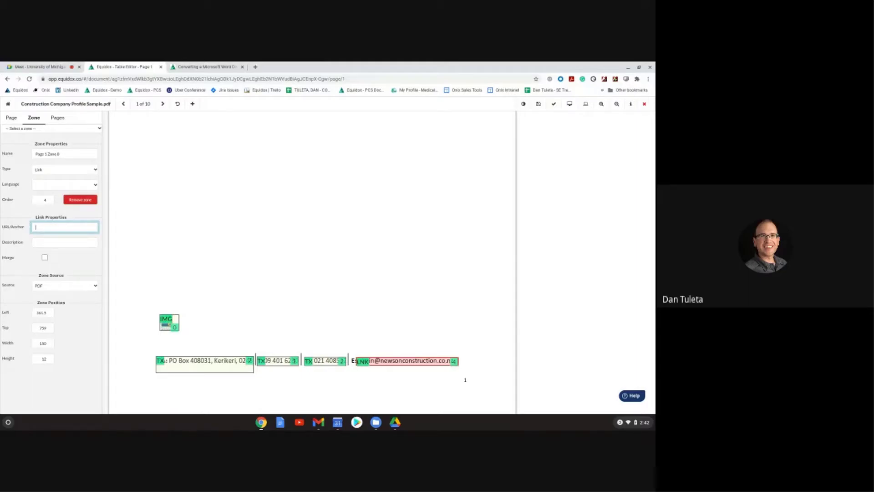
text(mailto:)
Step: Complete the mailto URL with the company's e-mail address and widen the link zone to fit
mouse_move(412, 360)
mouse_down()
mouse_move(412, 340)
mouse_move(414, 361)
mouse_up()
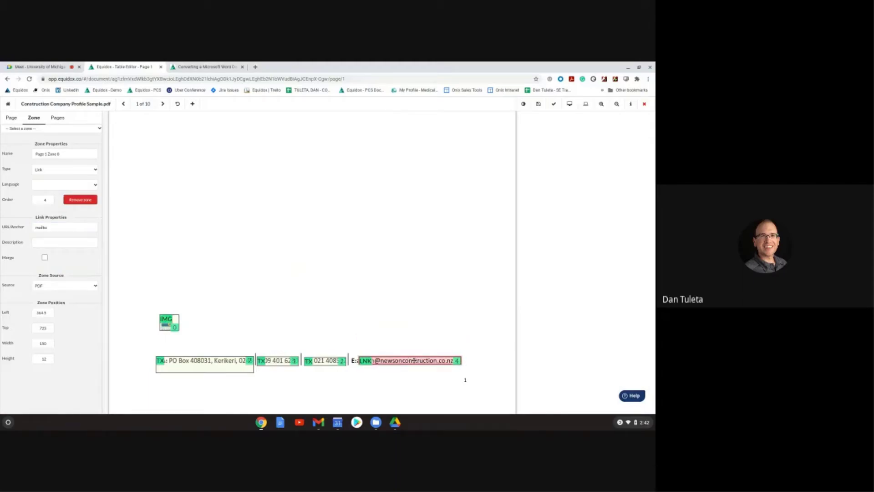
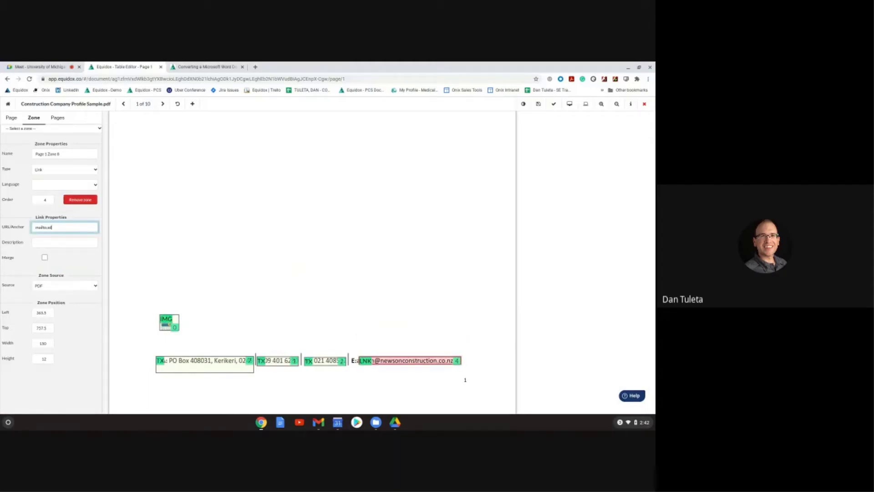
mouse_move(458, 362)
mouse_down()
mouse_move(478, 363)
mouse_move(460, 363)
mouse_up()
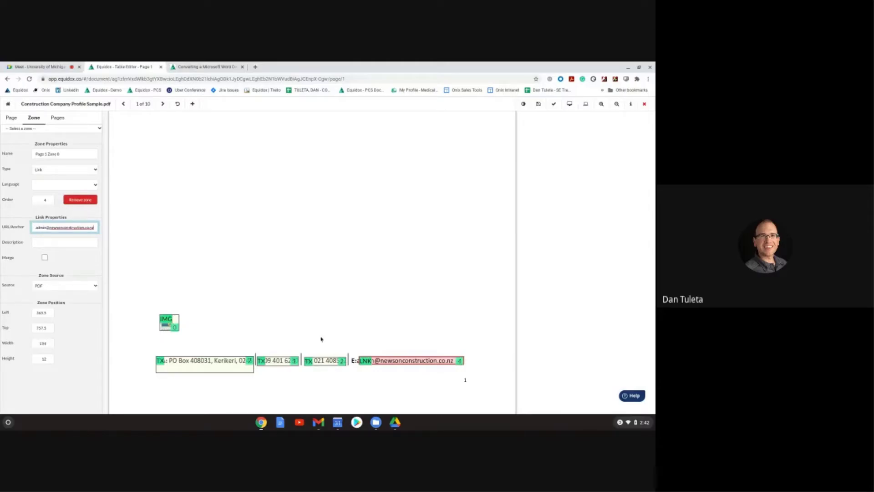
double_click(66, 227)
scroll(464, 384, up, 1)
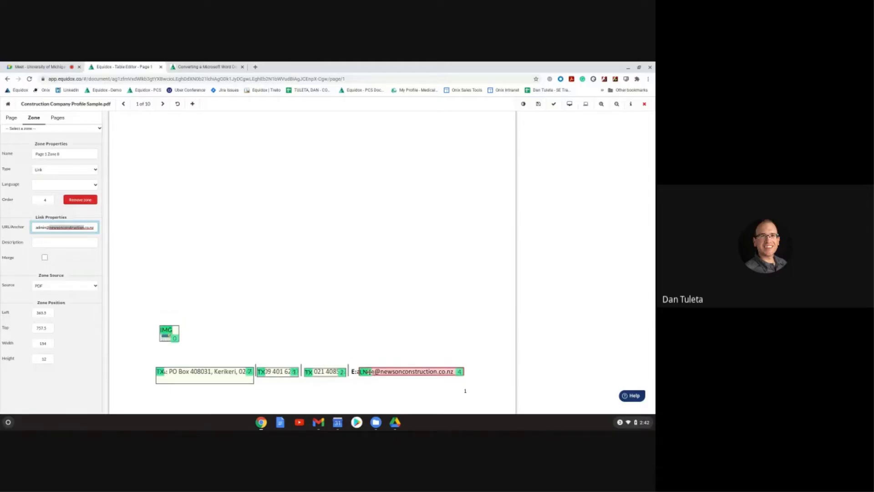
click(47, 227)
drag(391, 372, 387, 372)
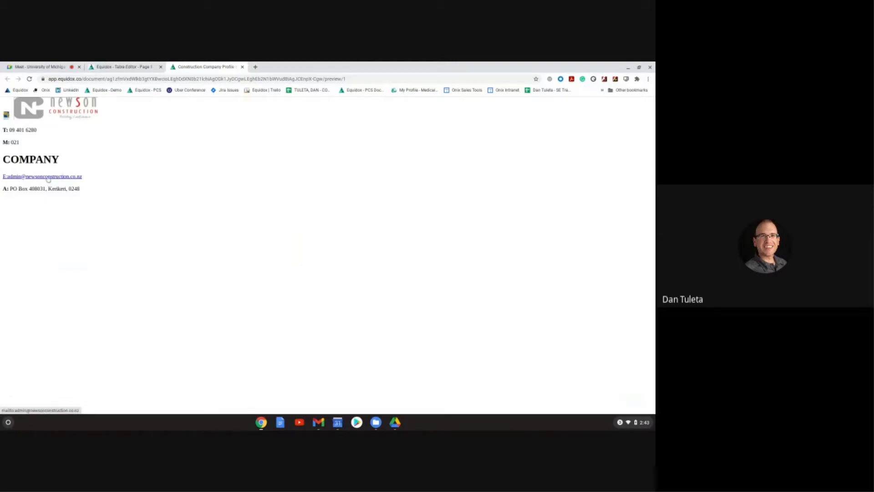
Step: Test the e-mail link in the page's HTML preview
click(14, 177)
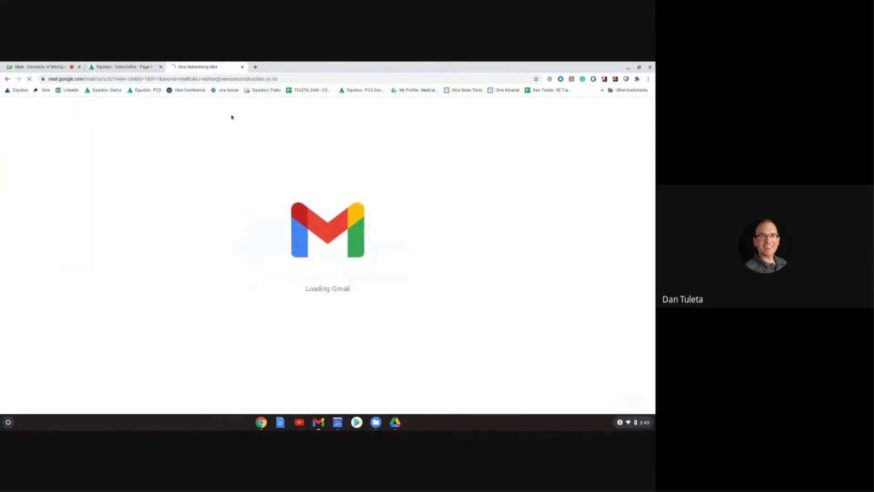
Step: Close the Gmail compose tab and return to the Equidox editor
click(242, 67)
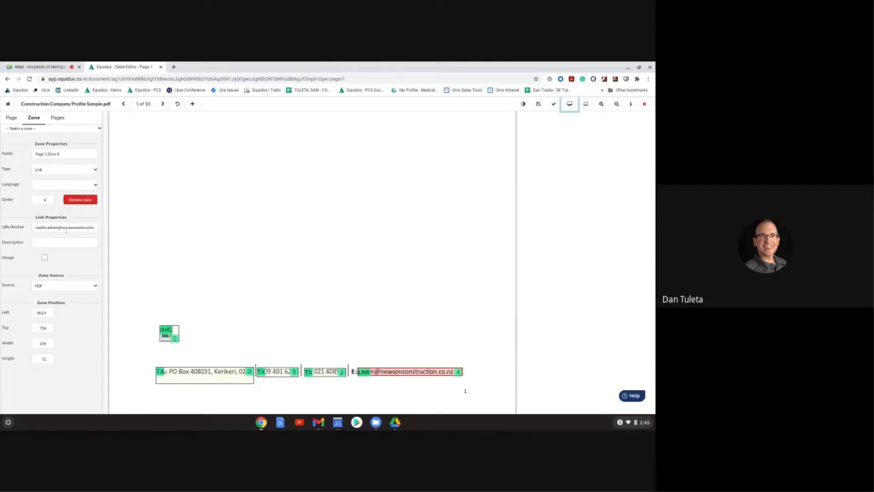
Step: Check the mailto URL, then stretch the heading zone across all of 'COMPANY PROFILE'
triple_click(64, 227)
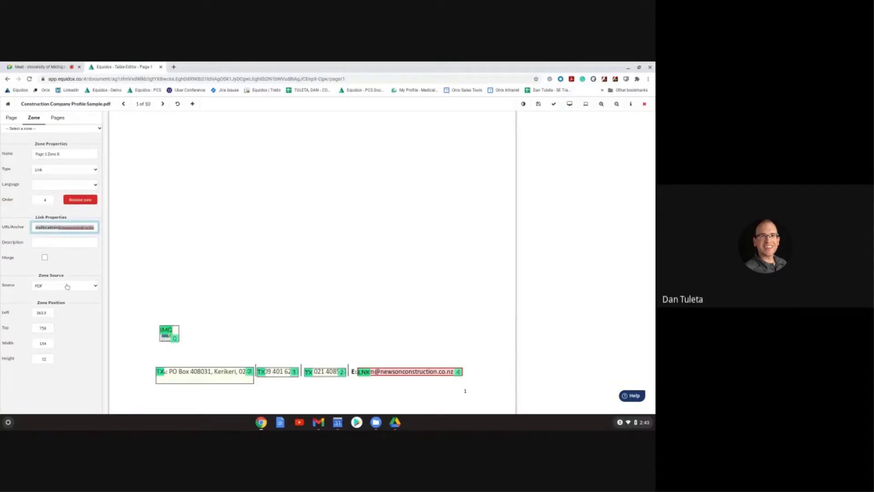
click(48, 227)
triple_click(47, 226)
scroll(390, 362, up, 10)
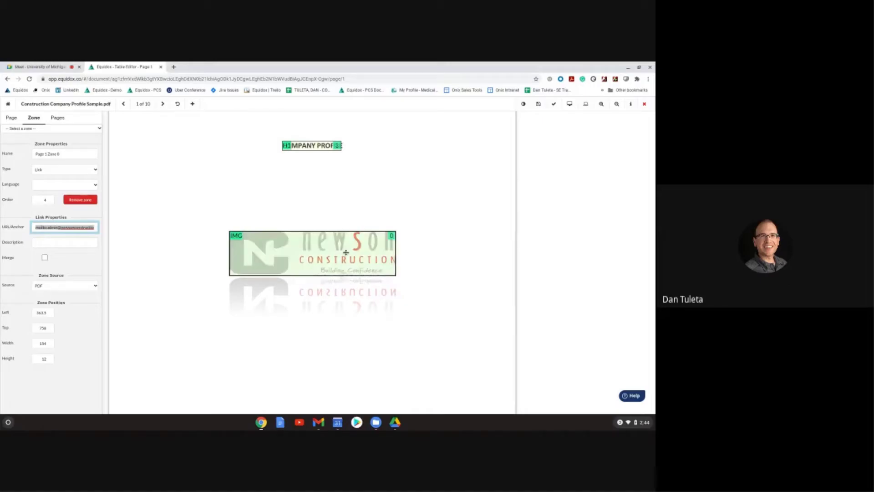
drag(343, 146, 353, 147)
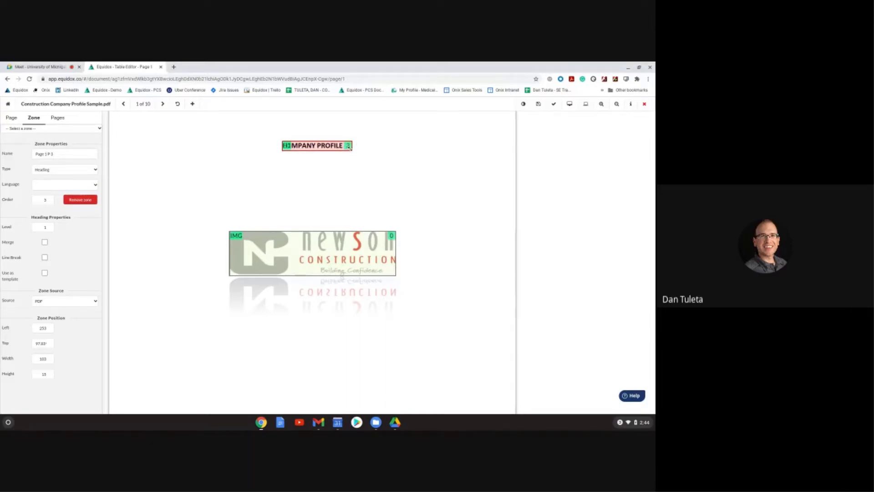
Step: Re-order page 1's zones top-down and scroll through to review the footer numbering
click(11, 121)
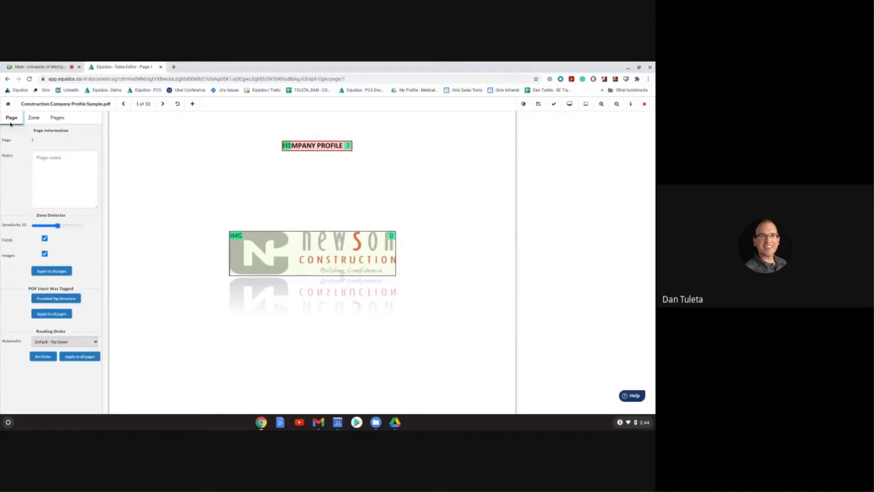
click(42, 356)
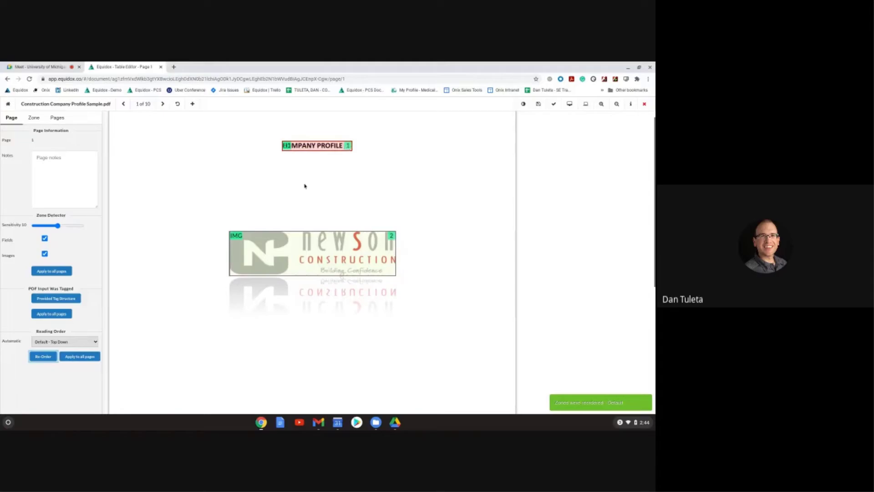
scroll(304, 185, up, 1)
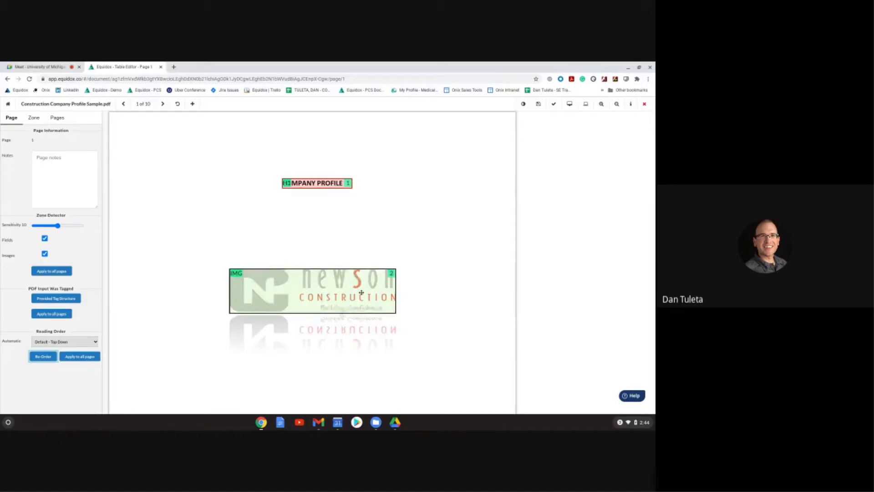
scroll(359, 293, down, 5)
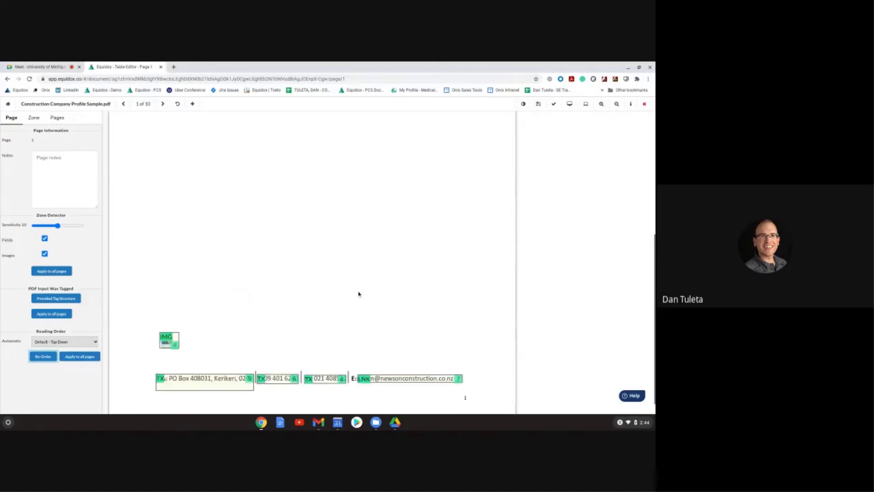
scroll(358, 294, down, 1)
scroll(347, 302, up, 5)
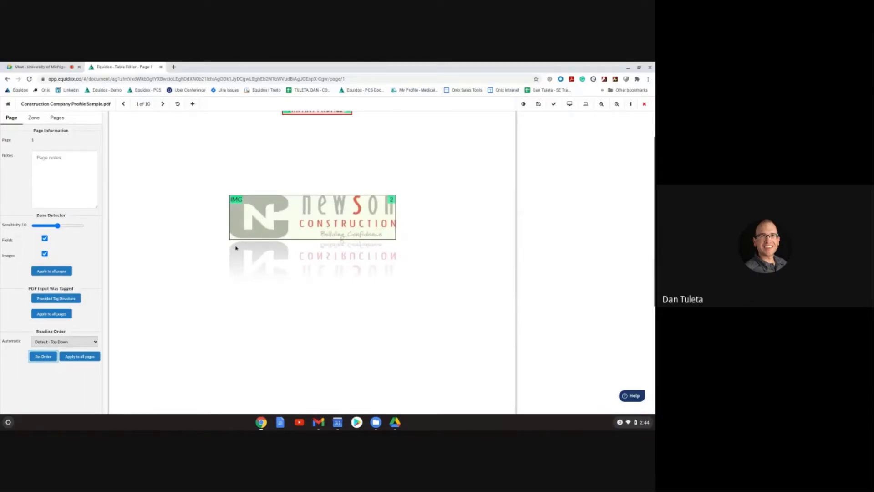
scroll(237, 252, down, 5)
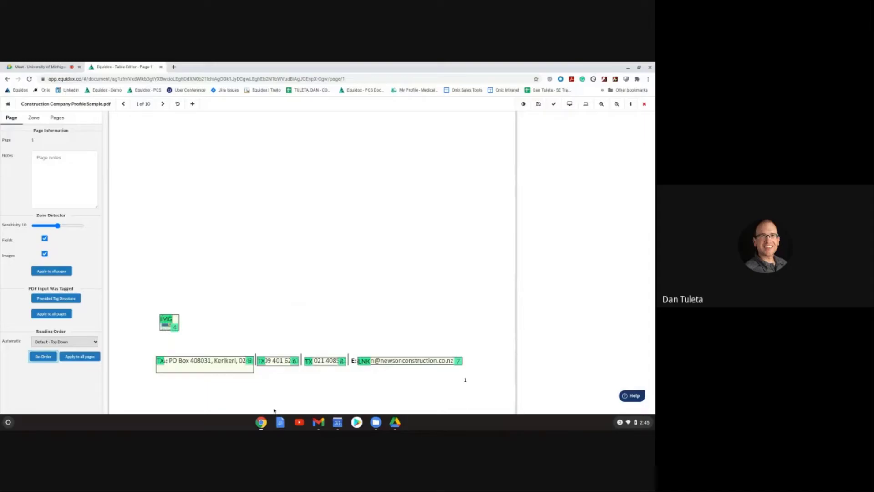
Step: Nudge the email link zone down and re-order so the footer reads address, phone, mobile, email
click(204, 364)
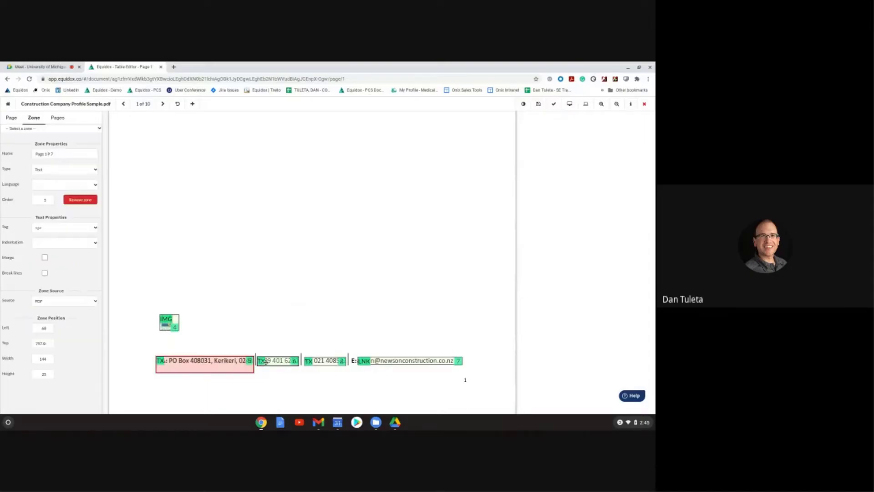
click(266, 362)
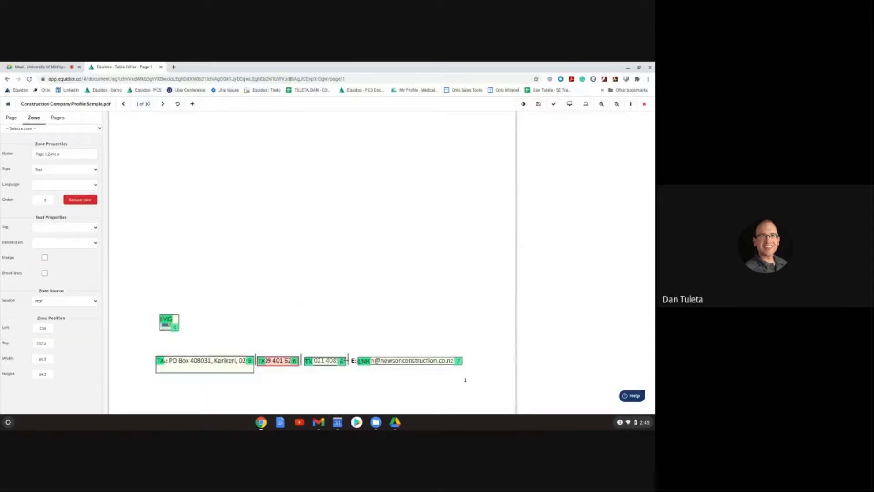
click(381, 362)
key(Down)
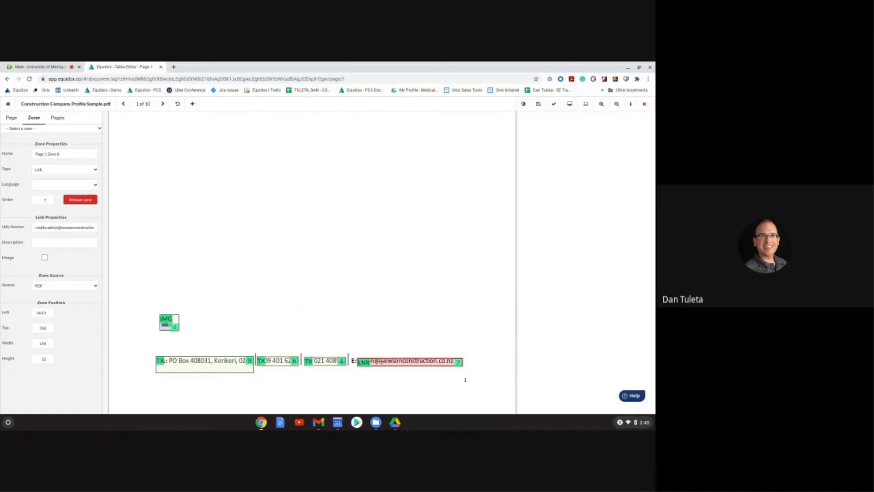
click(12, 117)
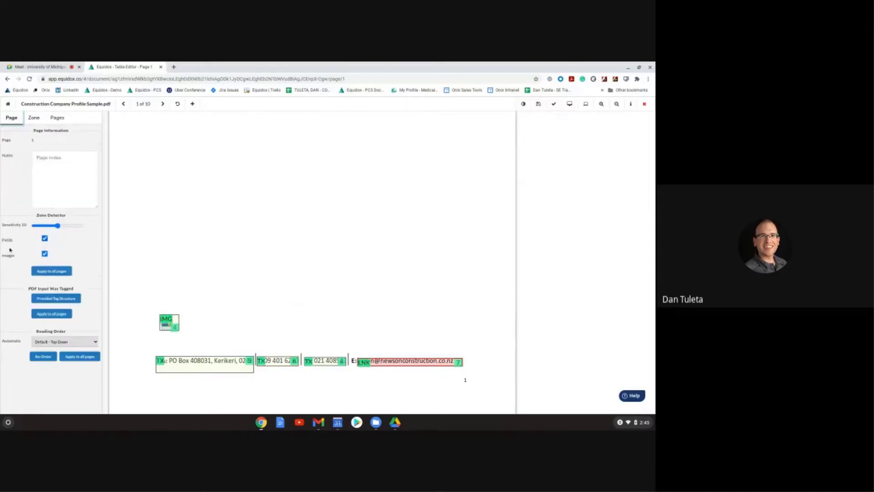
click(43, 356)
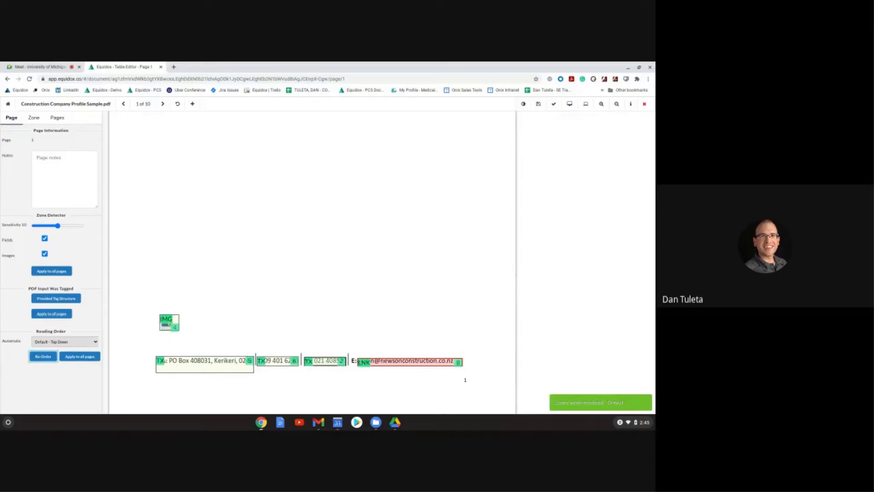
click(394, 362)
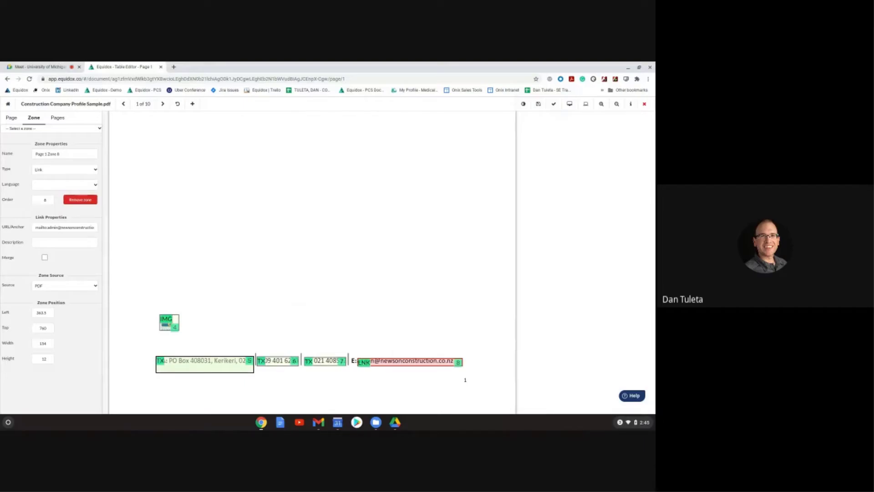
Step: Extend the mobile number zone's right edge and confirm the full number appears in the HTML preview
click(569, 103)
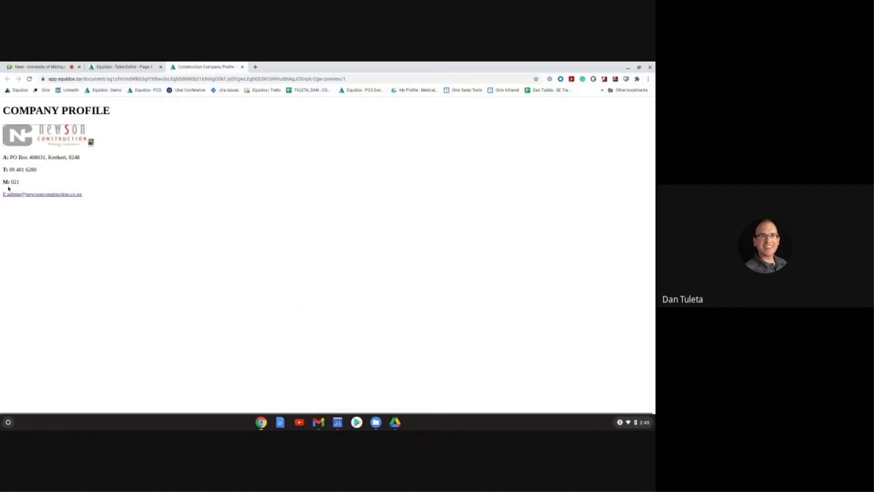
click(122, 66)
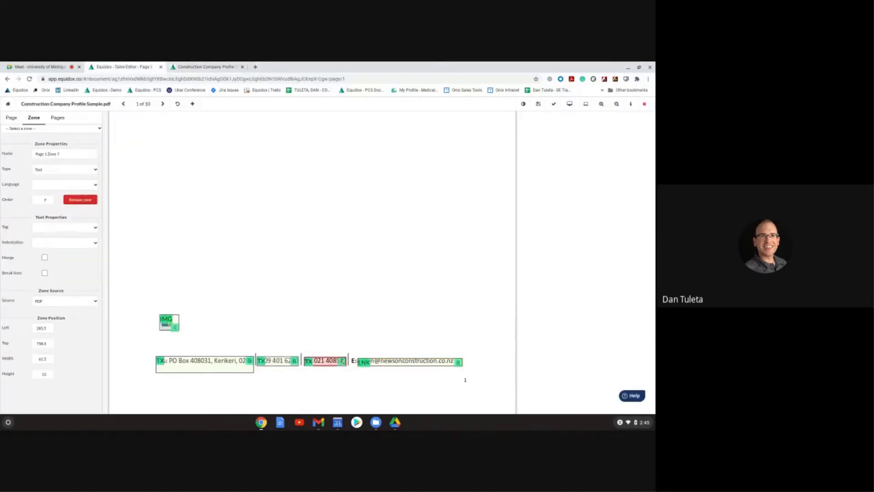
drag(346, 361, 349, 360)
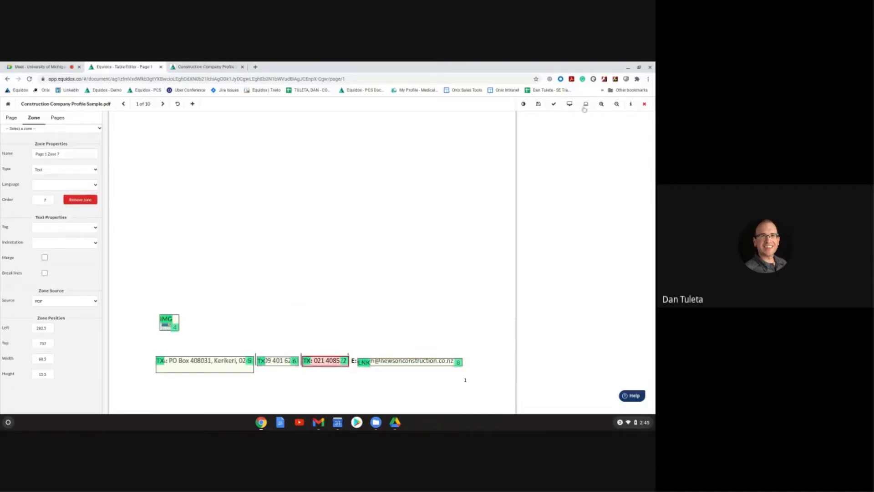
click(568, 107)
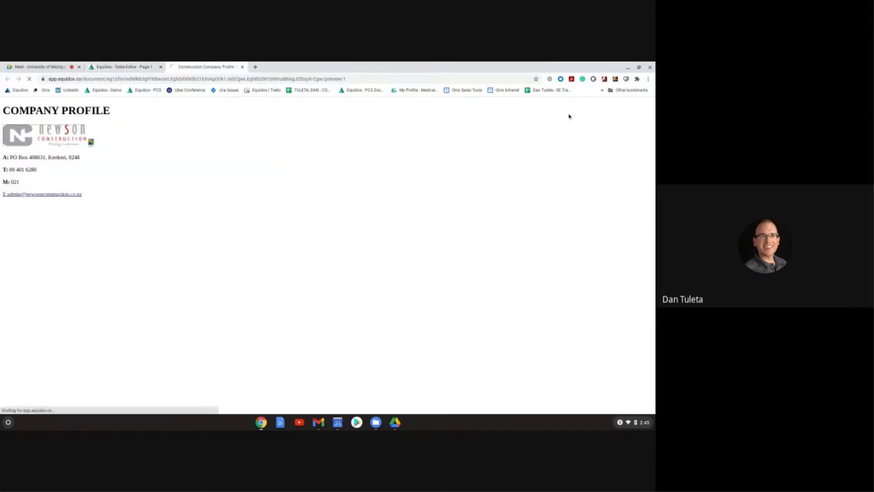
triple_click(17, 179)
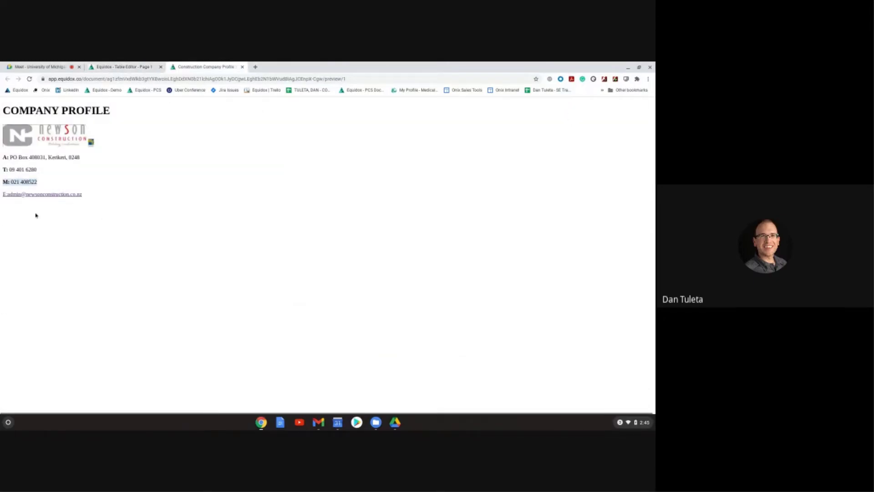
click(122, 68)
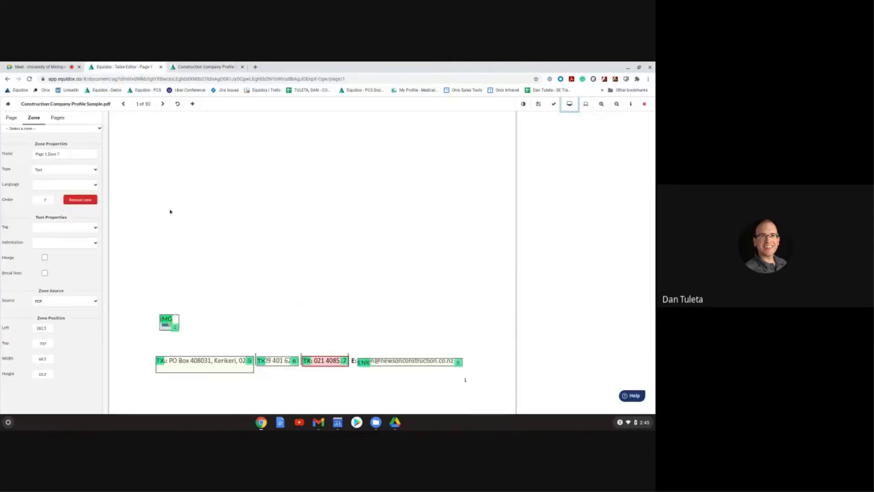
Step: Keep page 1's Default - Top Down reading order and select the Newson logo image zone
click(15, 118)
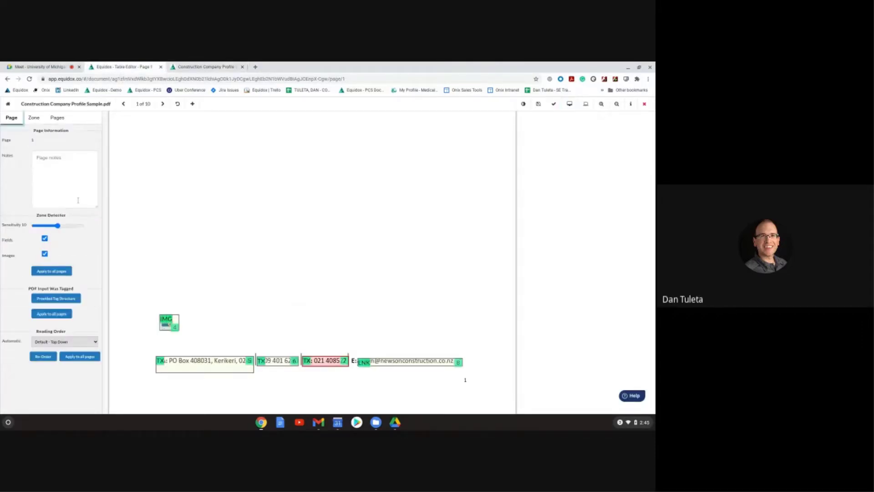
click(96, 342)
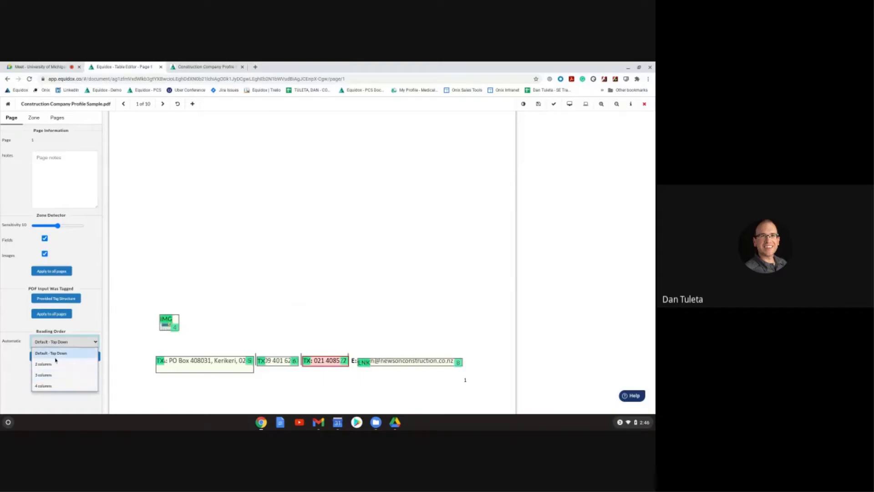
click(317, 318)
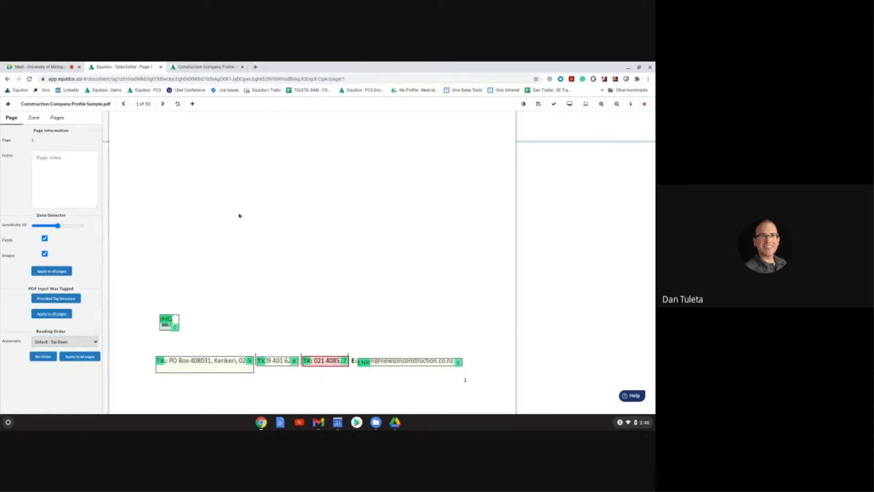
scroll(188, 240, up, 3)
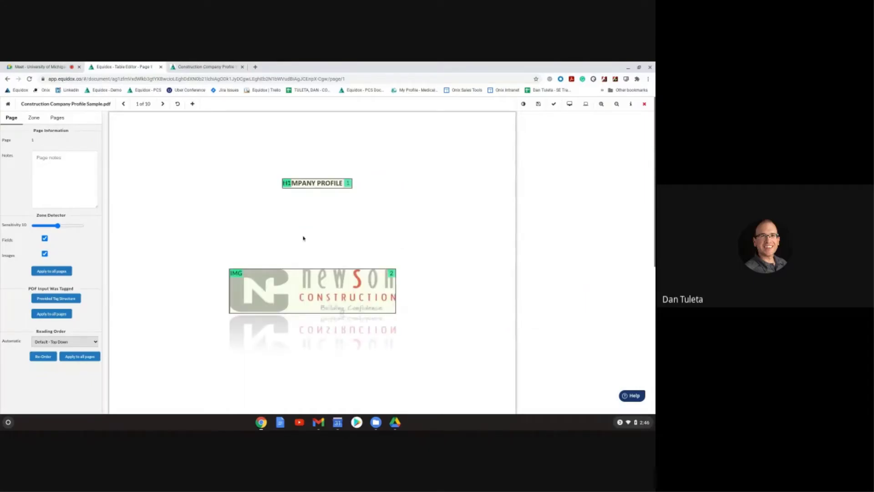
click(386, 283)
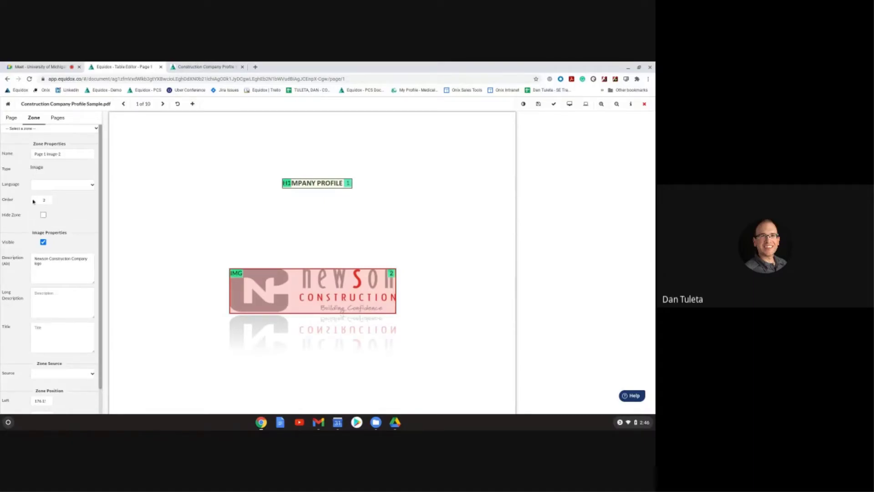
Step: Set the logo zone's order to 0.2 and preview the page with the logo read first
click(41, 200)
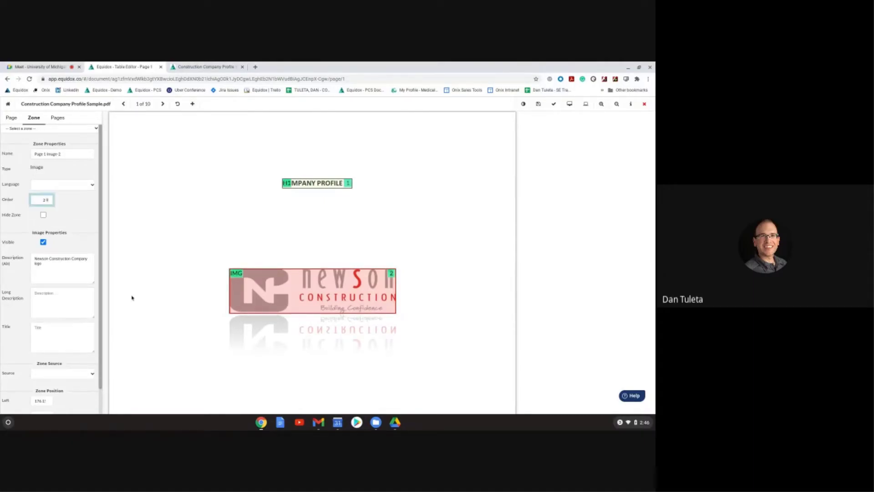
text(0)
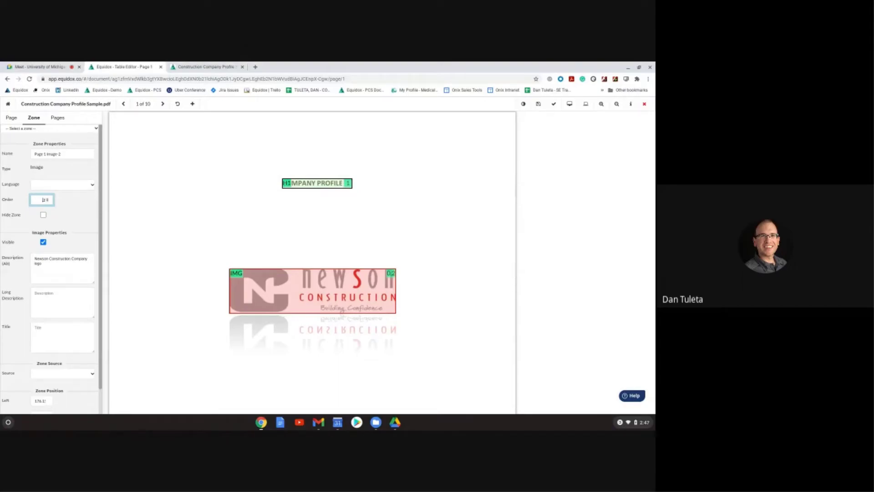
click(569, 103)
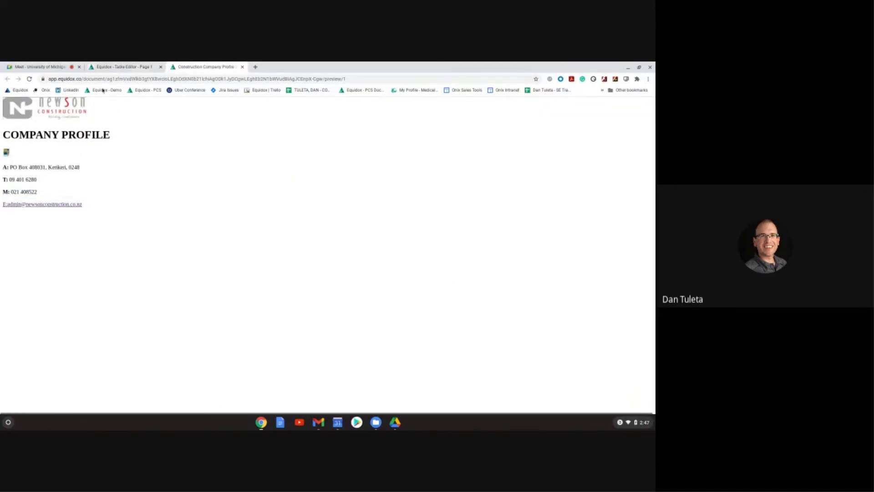
click(119, 68)
Step: Re-order page 1 top-down so COMPANY PROFILE is order 1 and the logo order 2
click(11, 118)
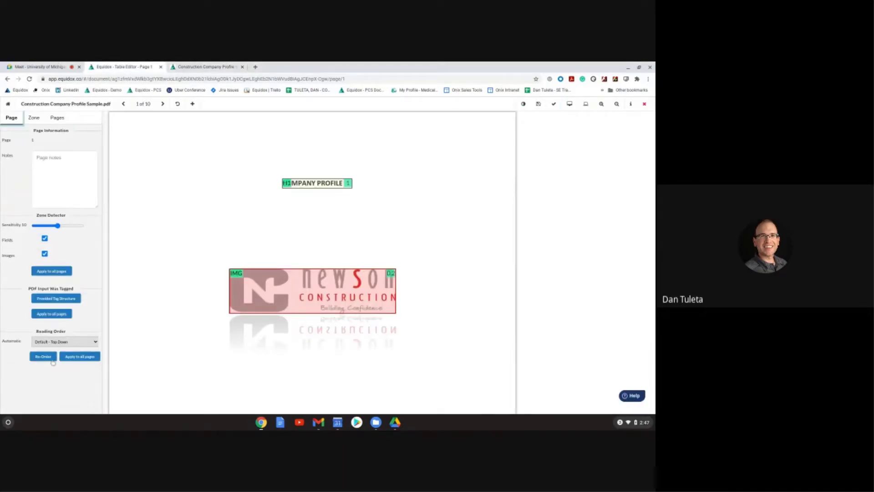
click(51, 359)
click(32, 118)
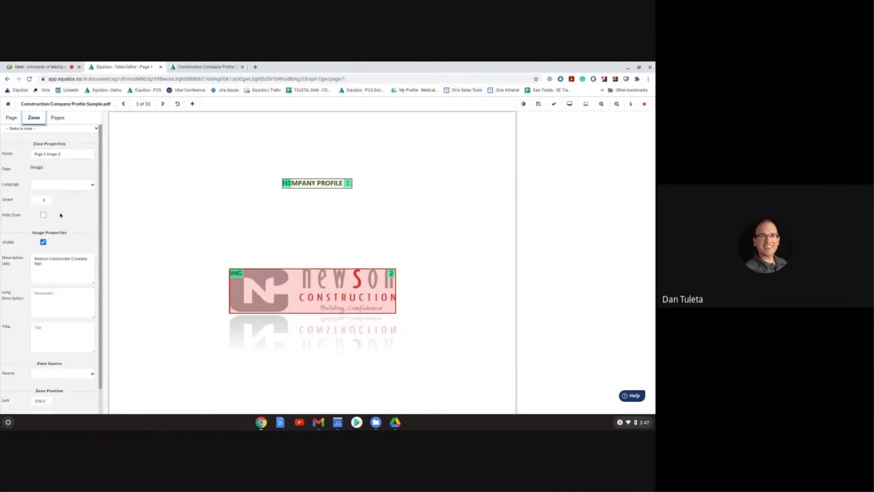
click(48, 199)
click(11, 117)
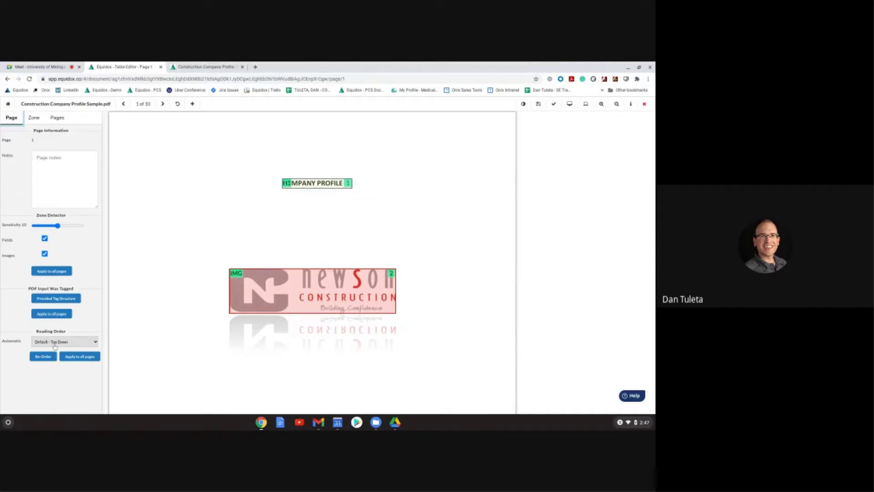
click(285, 183)
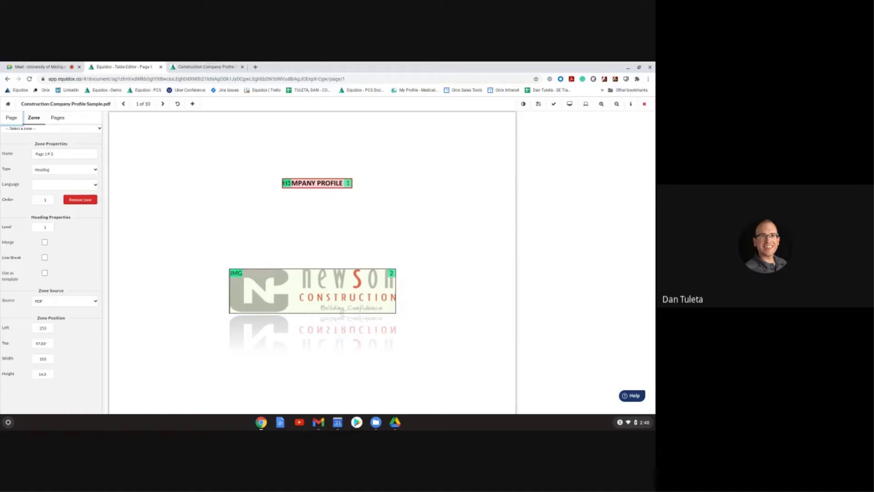
Step: Go to page 4, saving page 1 when prompted, and select the project lists' zone 4
click(62, 119)
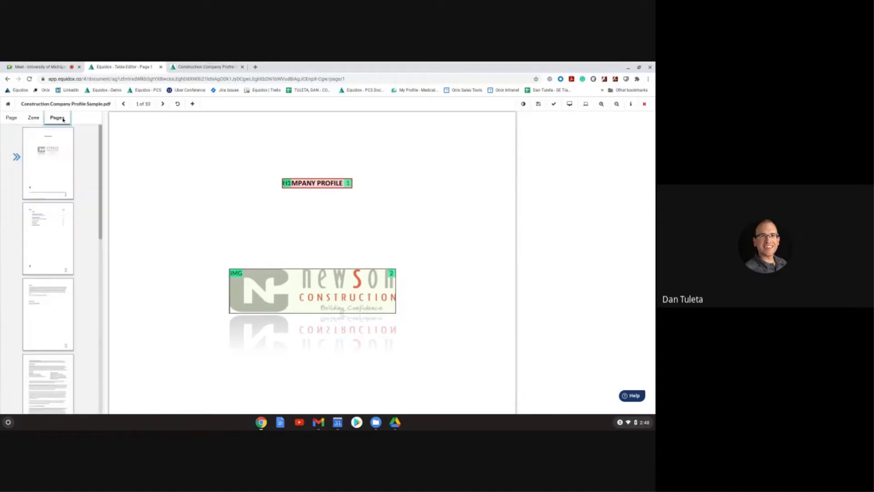
scroll(73, 244, down, 3)
scroll(71, 250, down, 1)
click(69, 255)
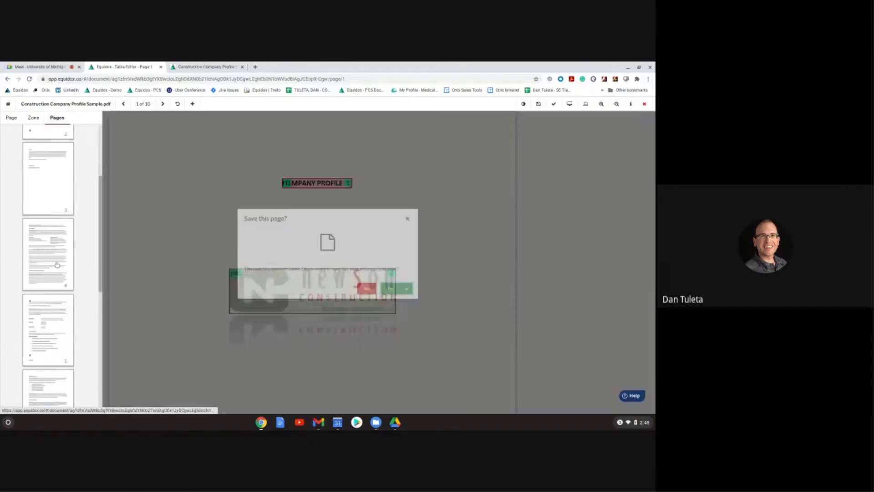
click(408, 293)
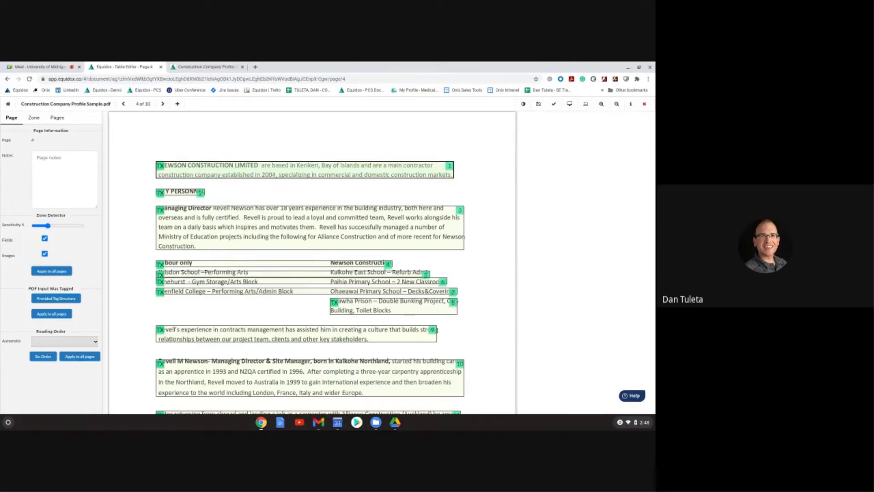
click(237, 263)
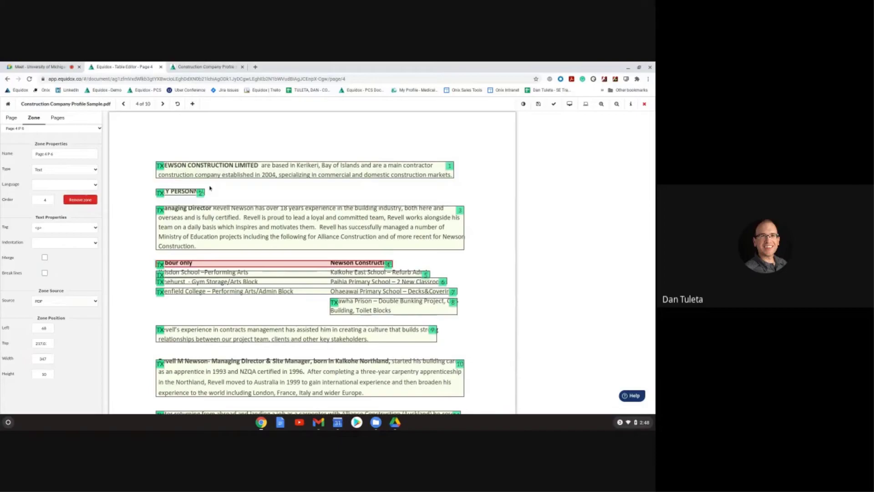
Step: Raise page 4's Zone Detector Sensitivity from 5 to 9 and review the re-detected zones
click(11, 118)
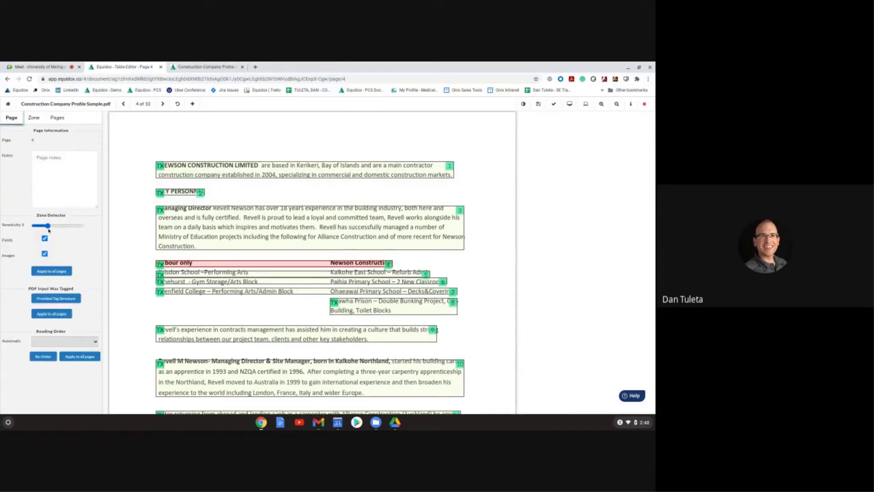
drag(49, 228, 56, 230)
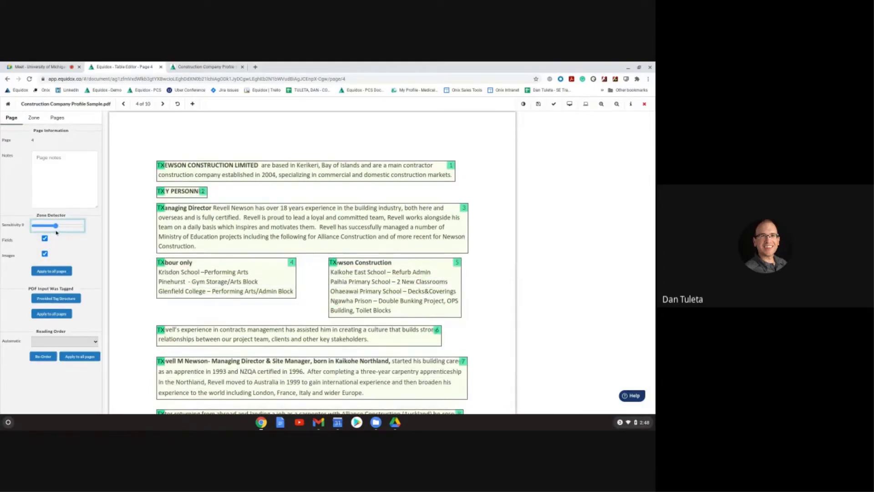
scroll(258, 303, down, 3)
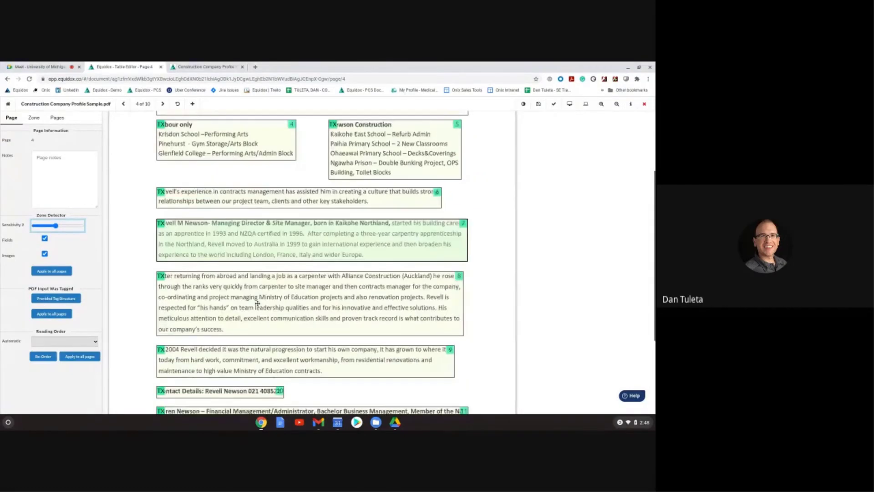
scroll(279, 344, down, 2)
scroll(280, 343, up, 4)
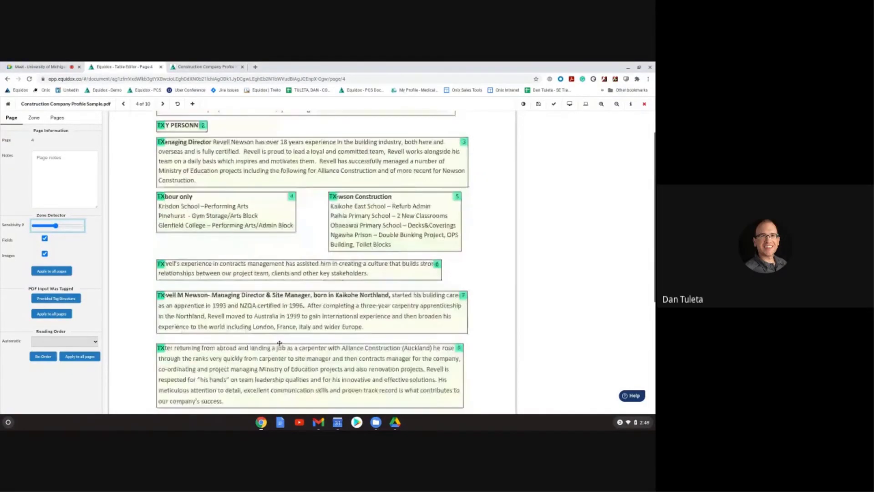
scroll(280, 343, up, 1)
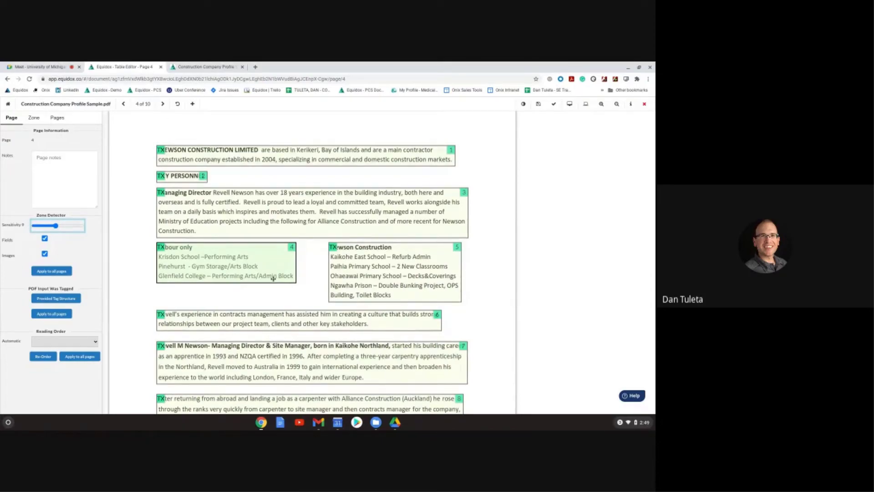
Step: Make the key personnel title zone a level-2 heading, matching the Contact Details heading
click(205, 176)
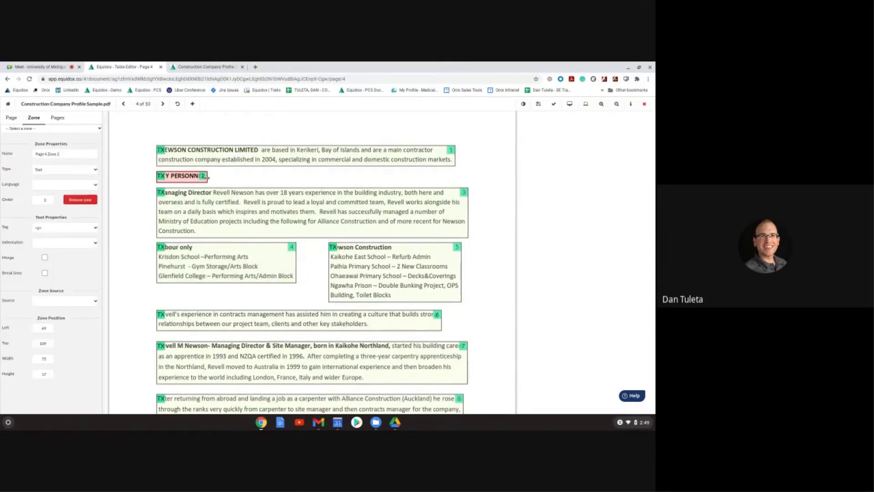
key(2)
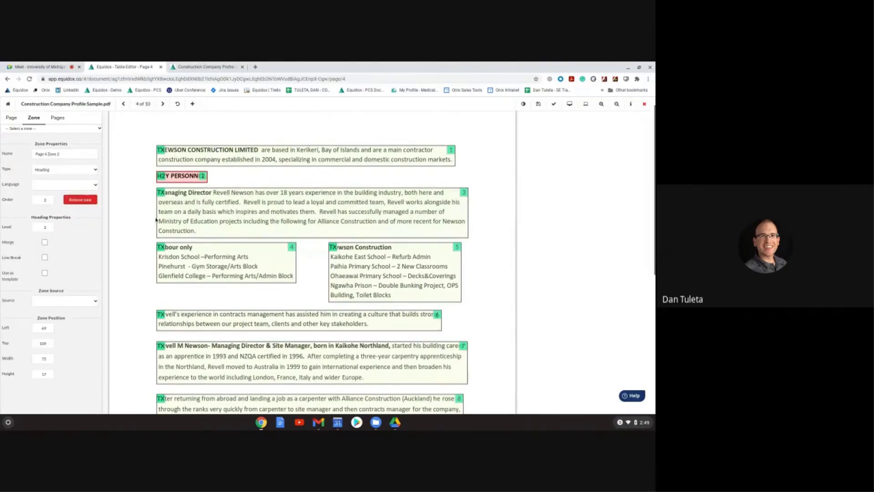
scroll(153, 221, down, 1)
scroll(153, 221, down, 3)
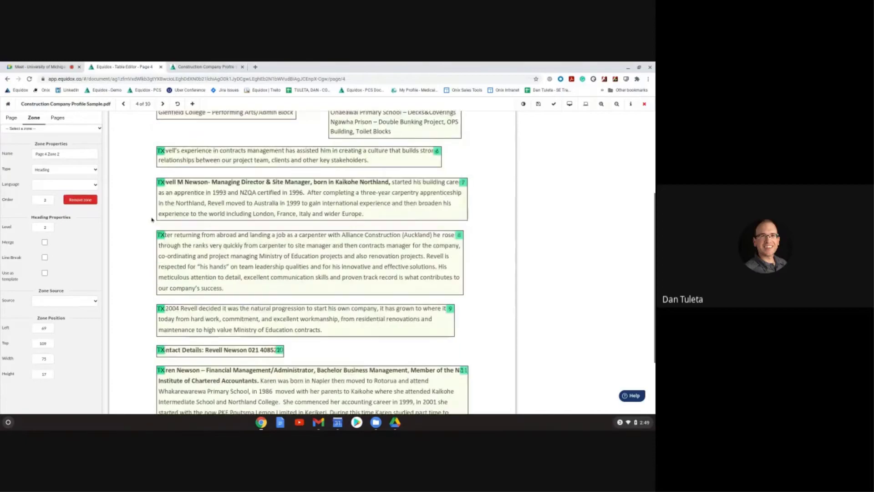
click(194, 298)
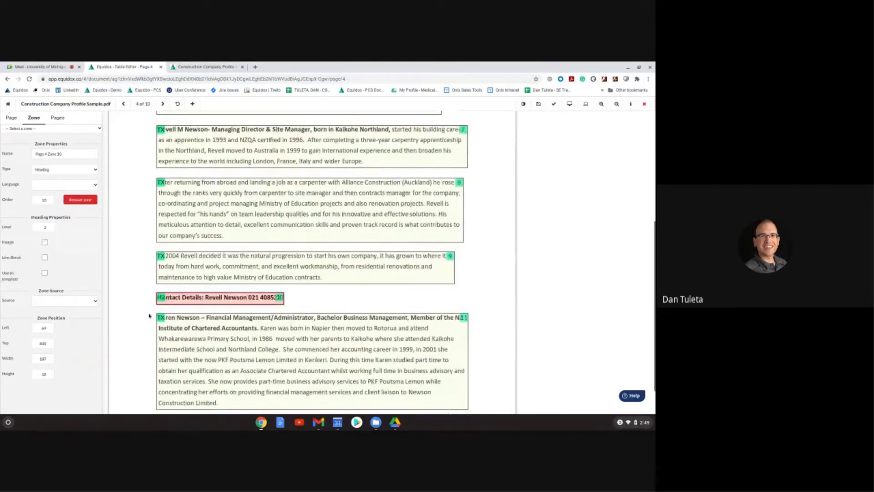
scroll(192, 230, up, 4)
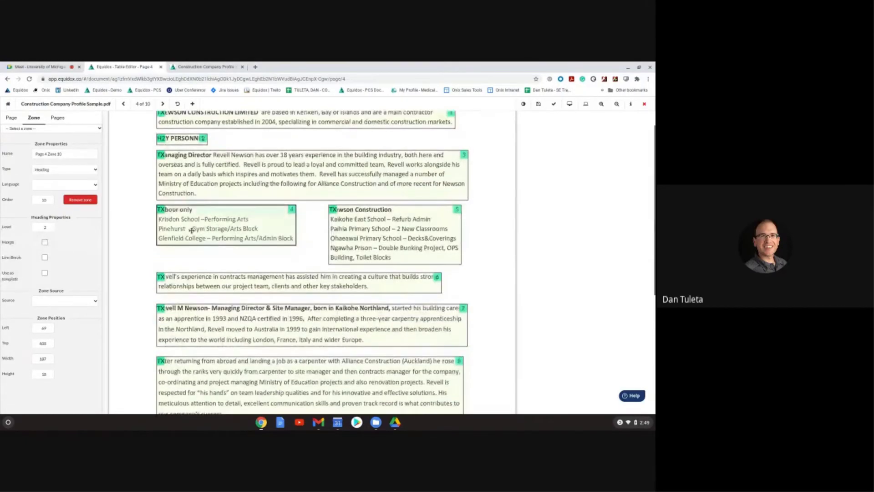
Step: Reposition zone 4 so it spans the whole Labour only list beside zone 5
click(191, 230)
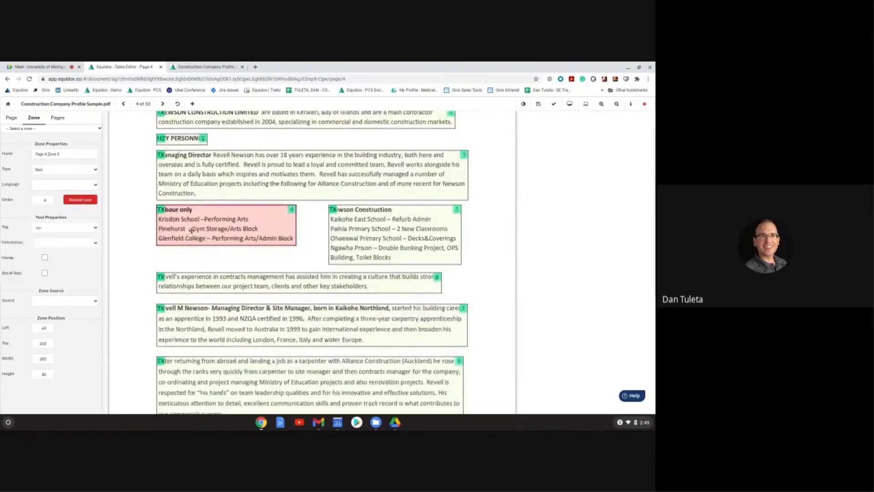
click(377, 236)
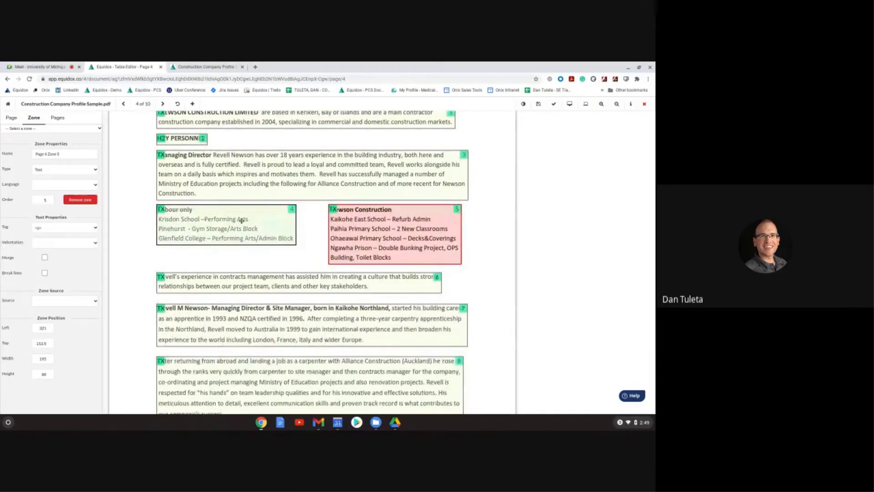
drag(241, 221, 243, 249)
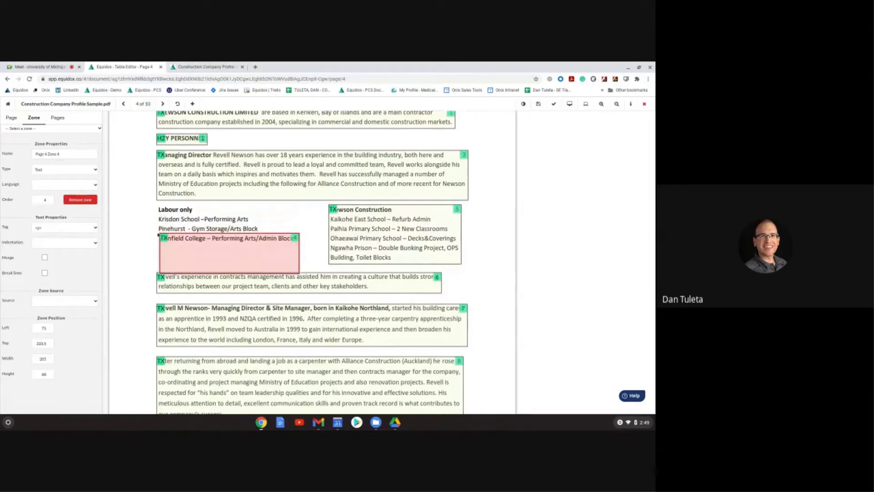
drag(176, 246, 185, 247)
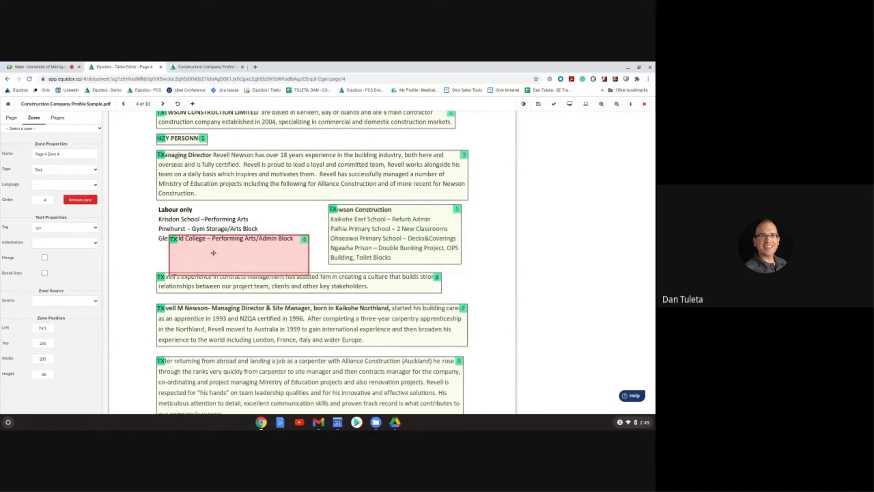
drag(214, 251, 200, 221)
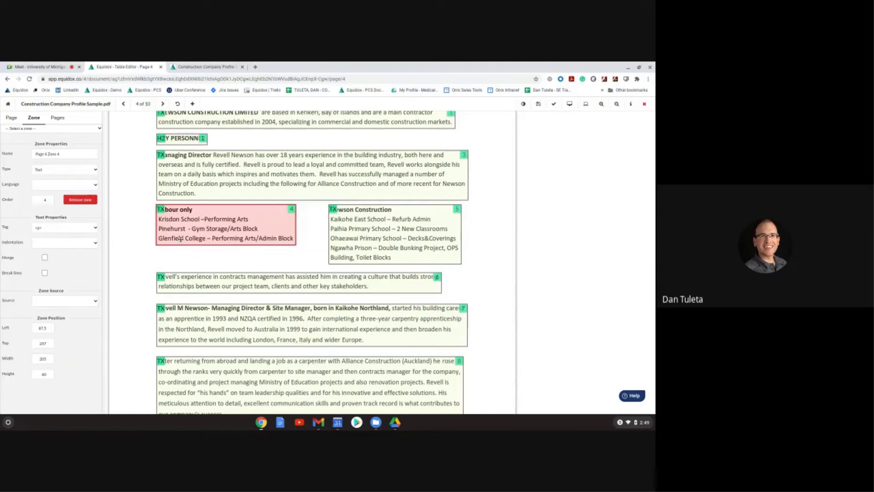
Step: Split the Labour only list into line zones and make its title a level-3 heading
click(96, 169)
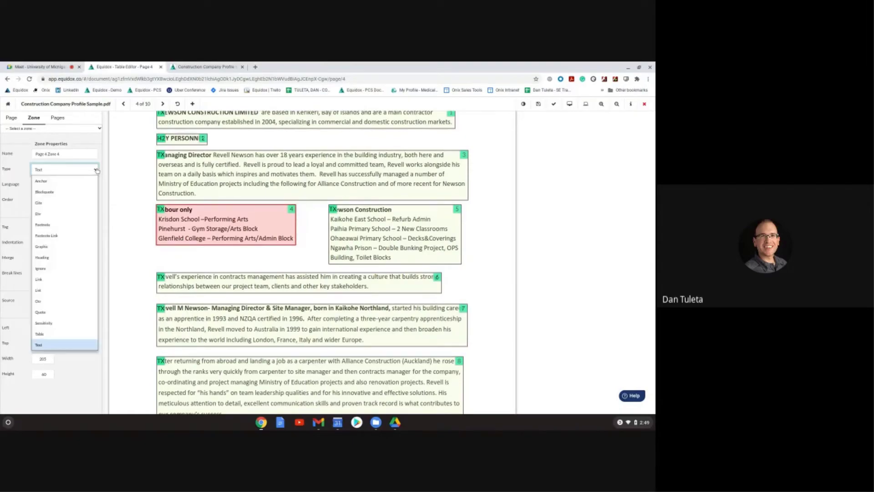
click(99, 278)
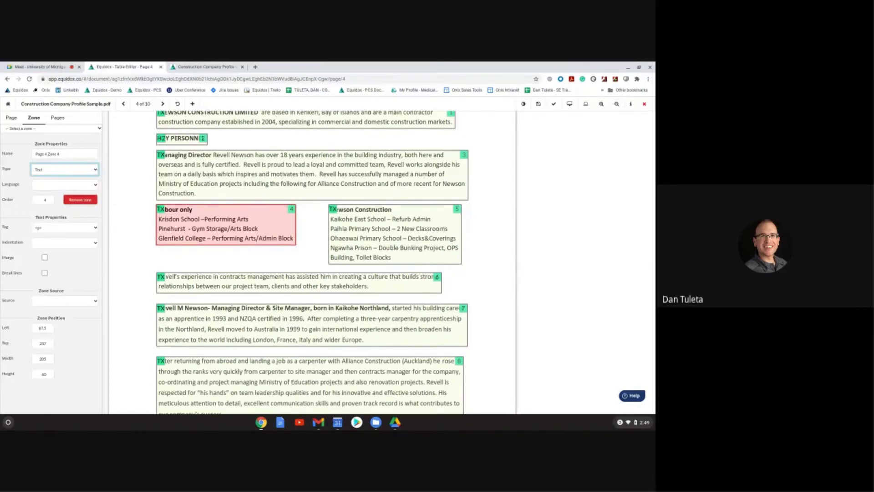
key(s)
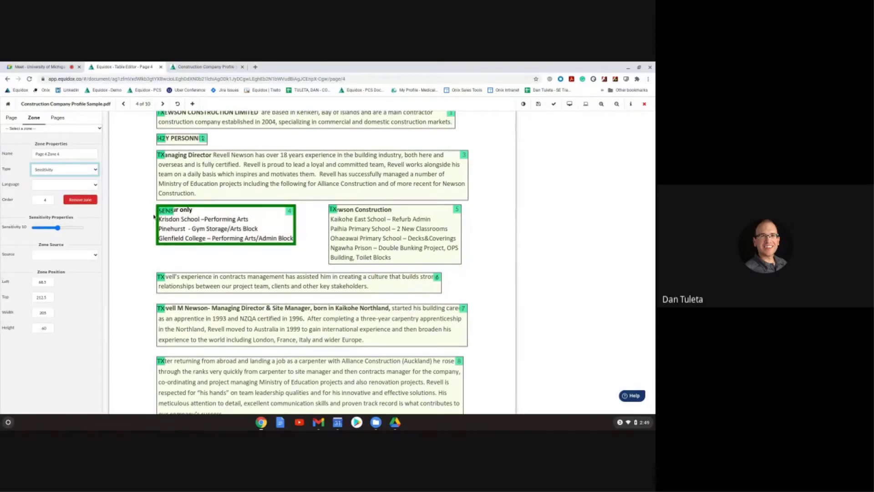
click(56, 228)
drag(56, 229, 48, 228)
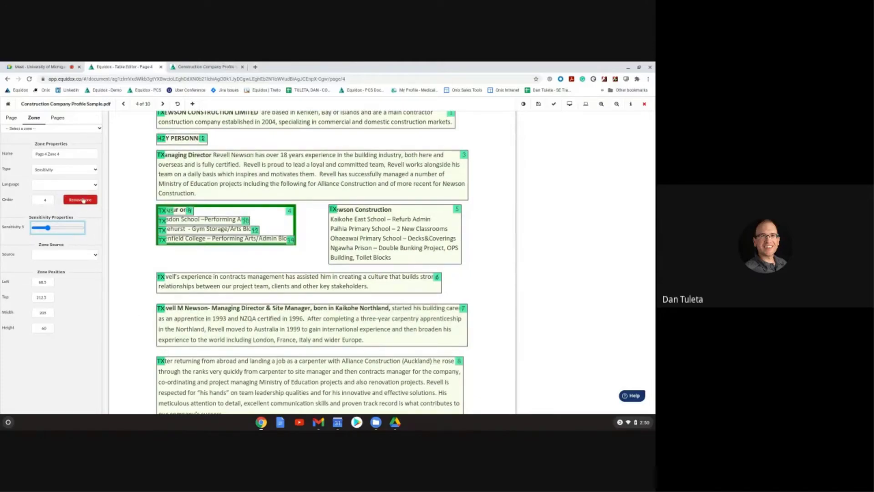
click(83, 200)
click(178, 208)
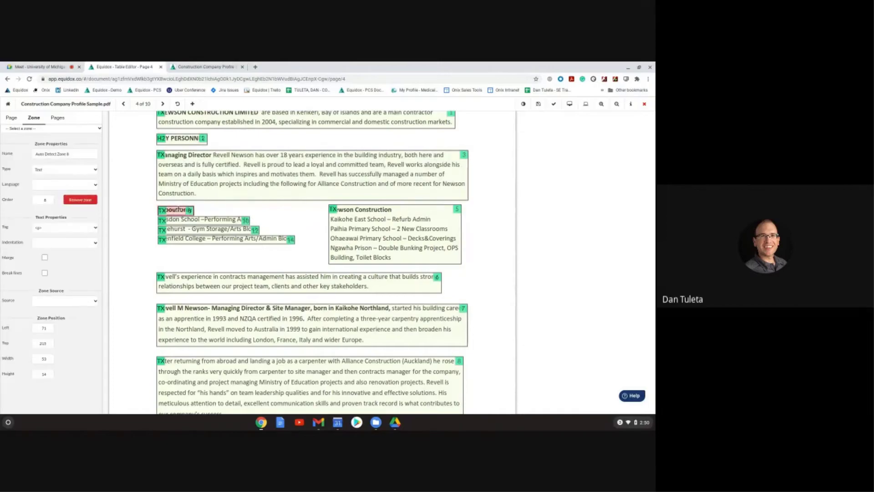
key(3)
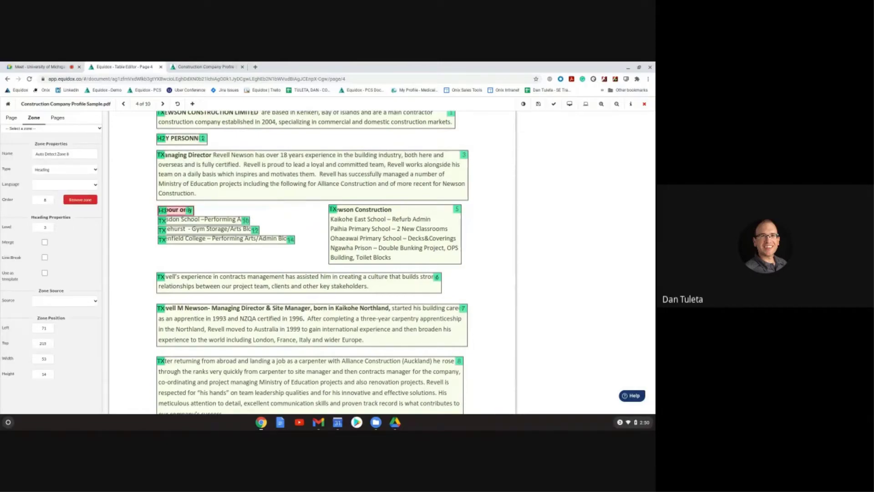
Step: Split the Newson Construction list into line zones and make its title a level-3 heading
click(354, 235)
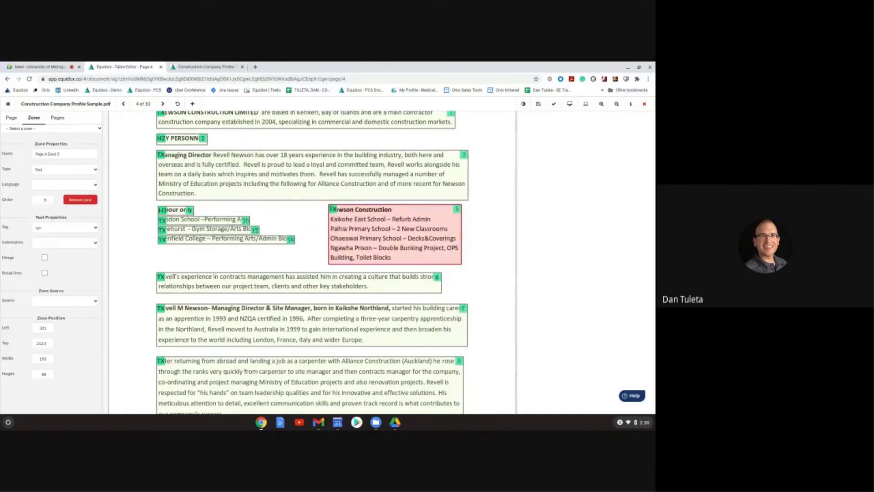
key(s)
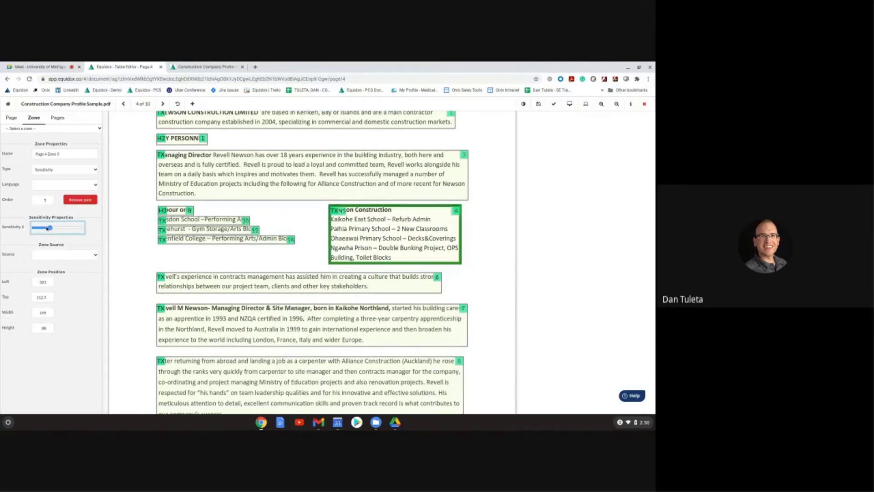
drag(48, 228, 55, 228)
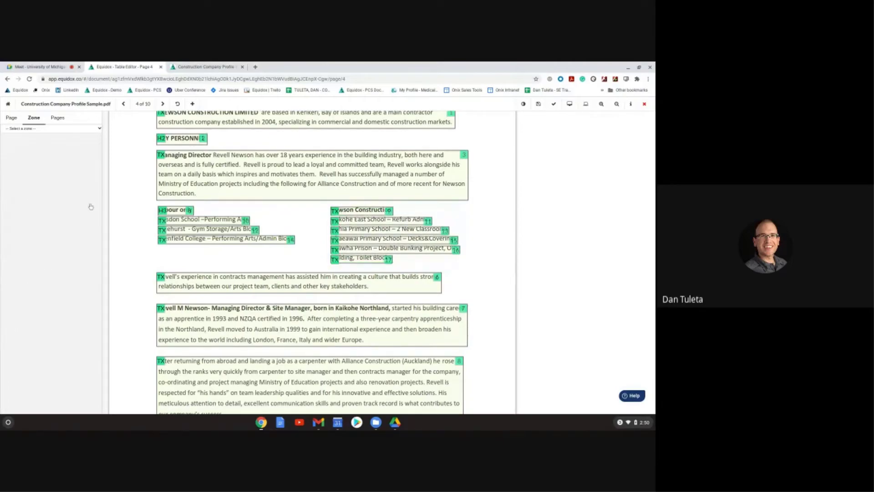
click(348, 209)
key(3)
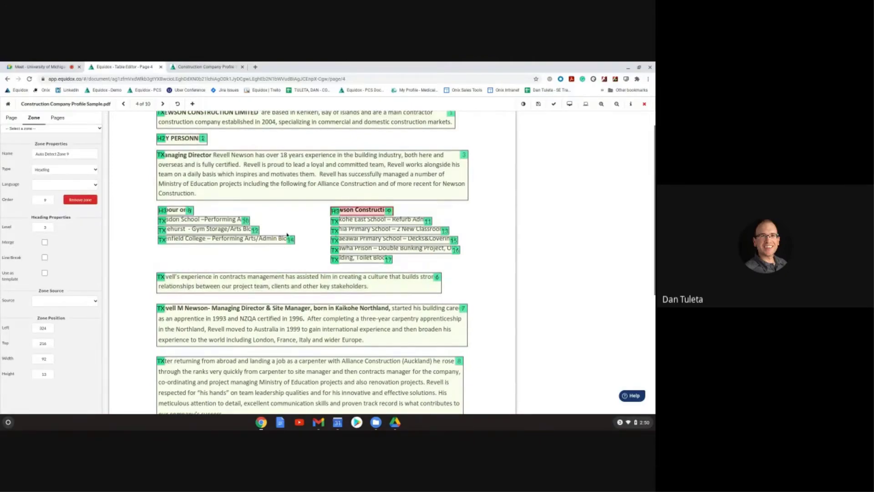
scroll(287, 235, down, 2)
scroll(285, 234, down, 3)
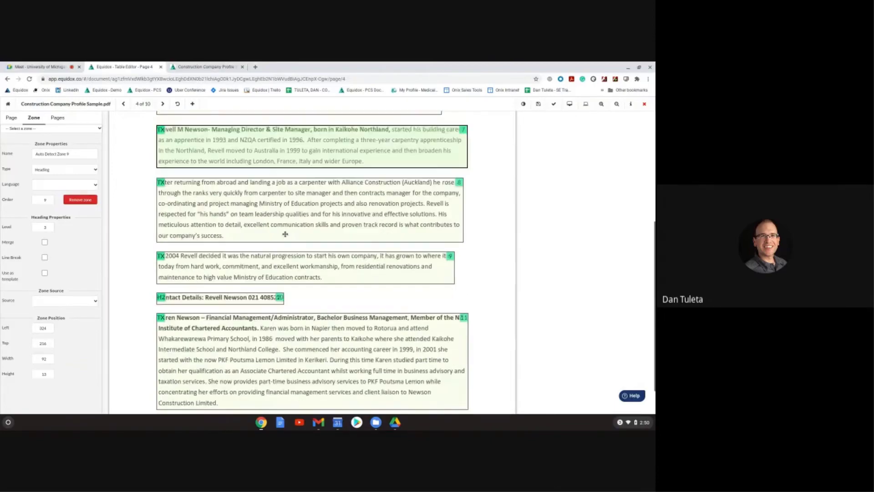
scroll(285, 233, down, 1)
scroll(281, 250, up, 5)
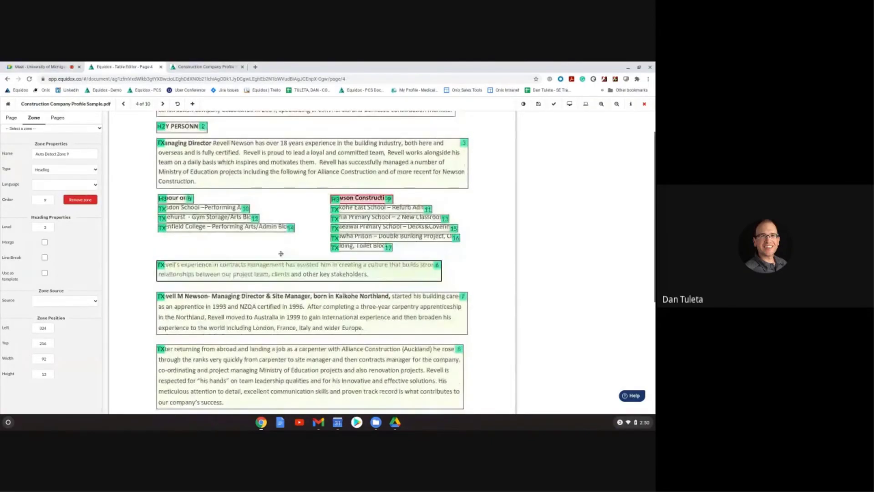
scroll(281, 253, up, 1)
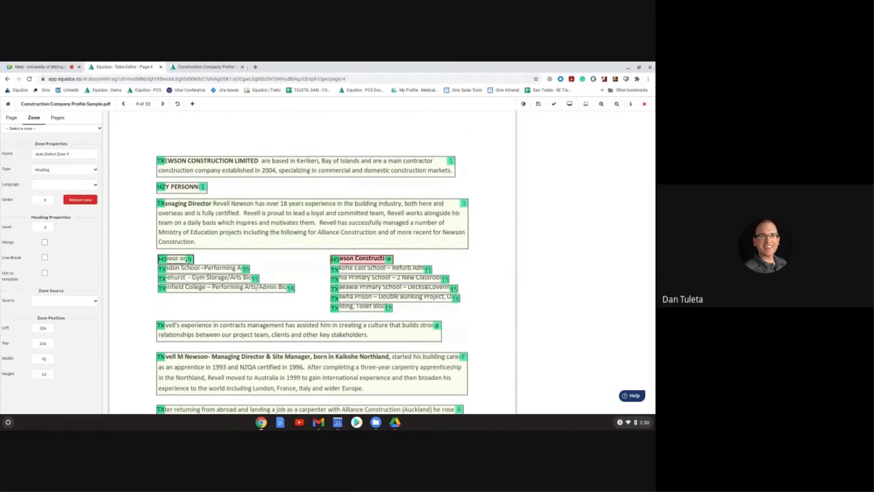
click(184, 258)
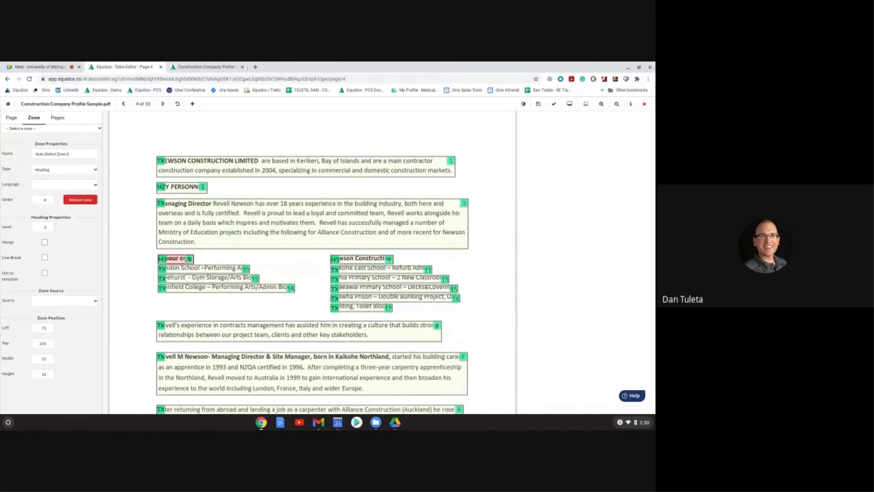
click(349, 256)
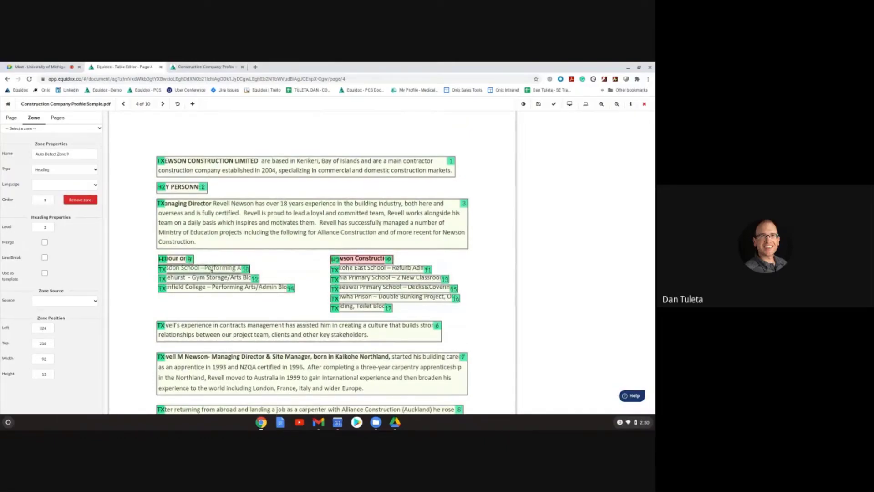
click(212, 269)
click(364, 268)
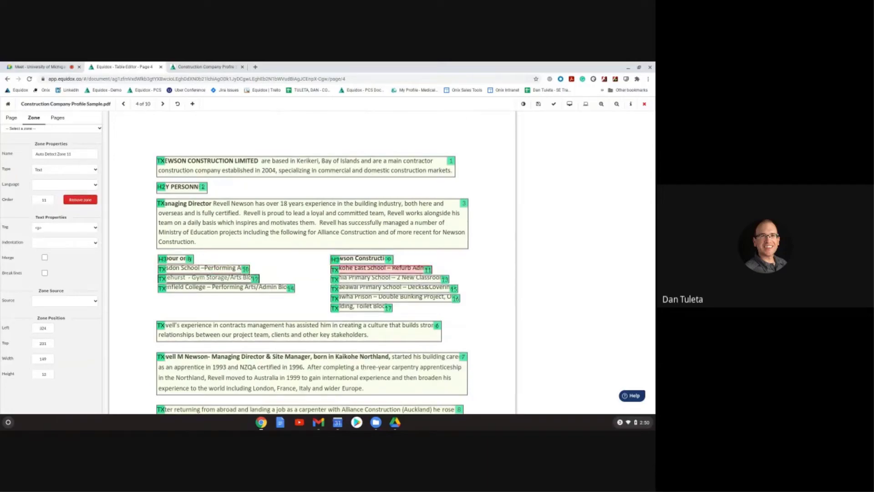
click(207, 278)
click(337, 278)
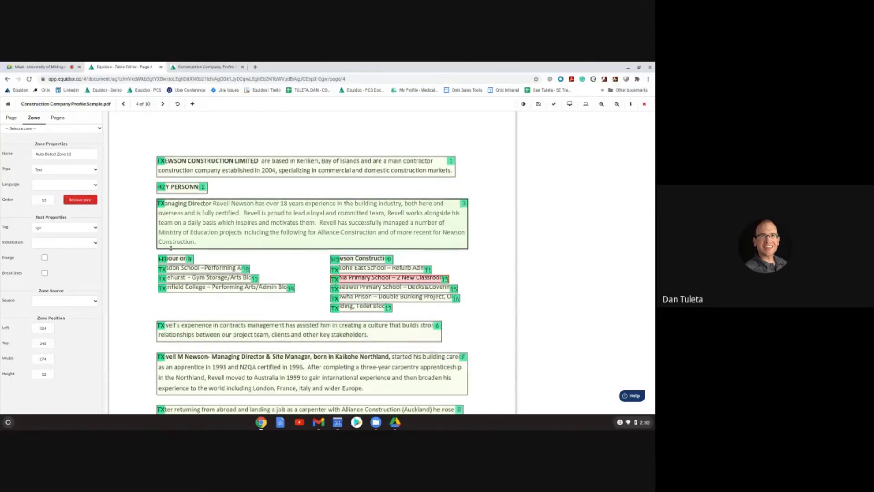
Step: Review page 4's Reading Order options and leave the Automatic setting unchanged
click(10, 118)
click(48, 344)
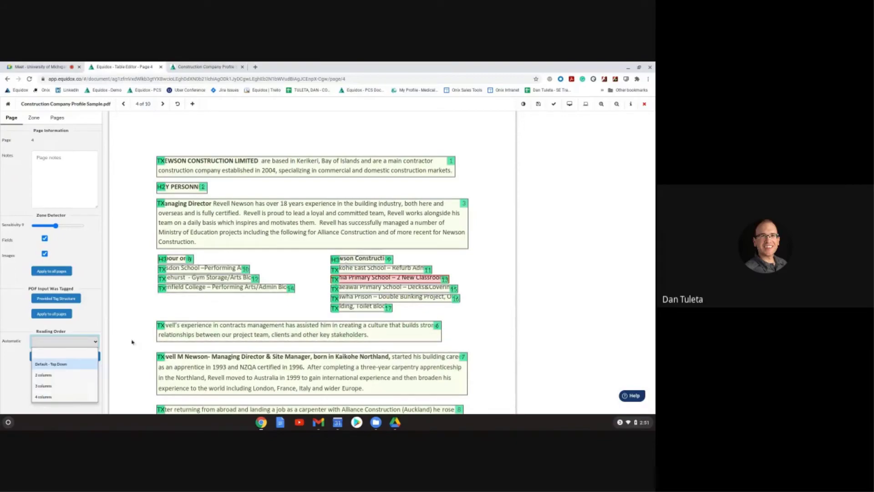
key(Down)
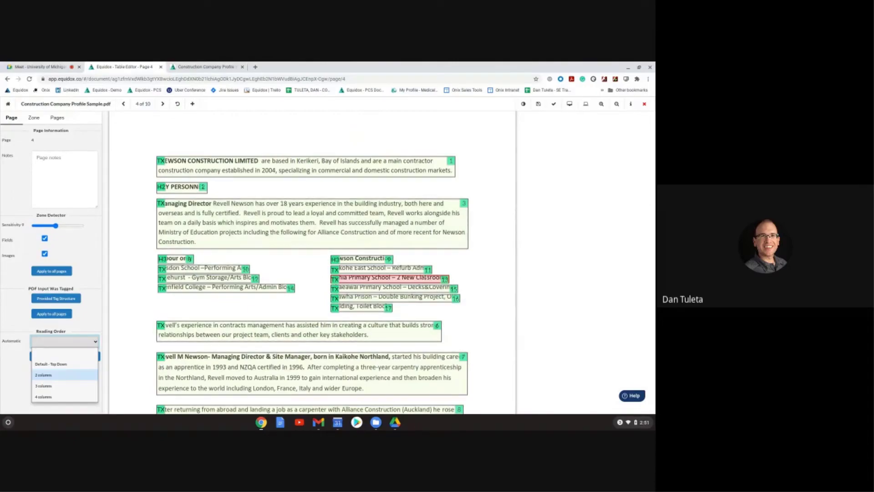
click(165, 308)
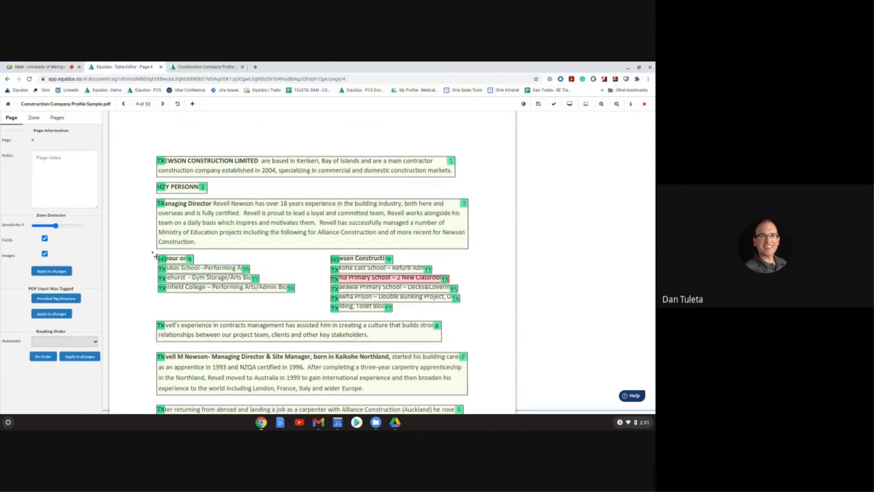
Step: Draw a zone around the Labour only list and widen its project line zones to fit the text
drag(152, 252, 178, 300)
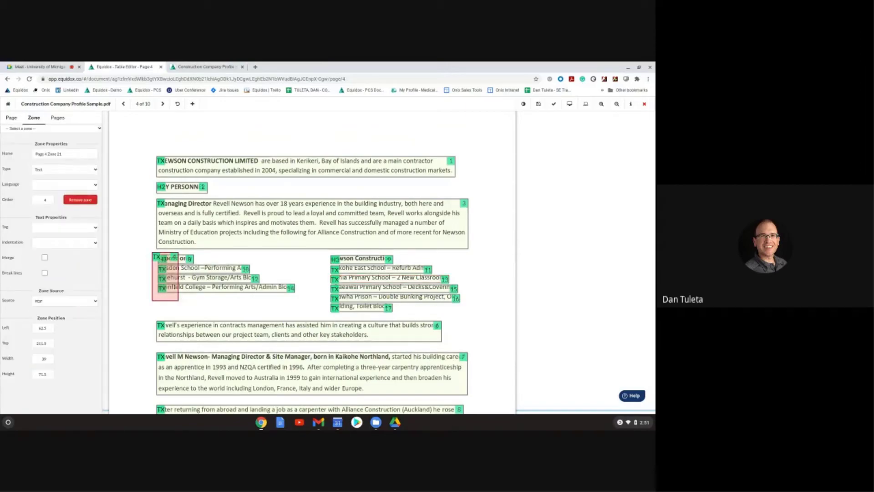
click(202, 259)
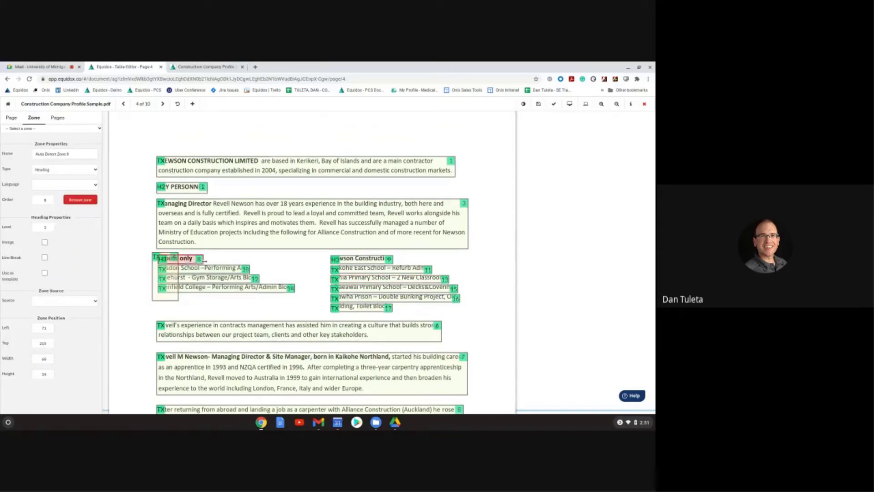
click(241, 269)
drag(249, 269, 309, 293)
click(278, 287)
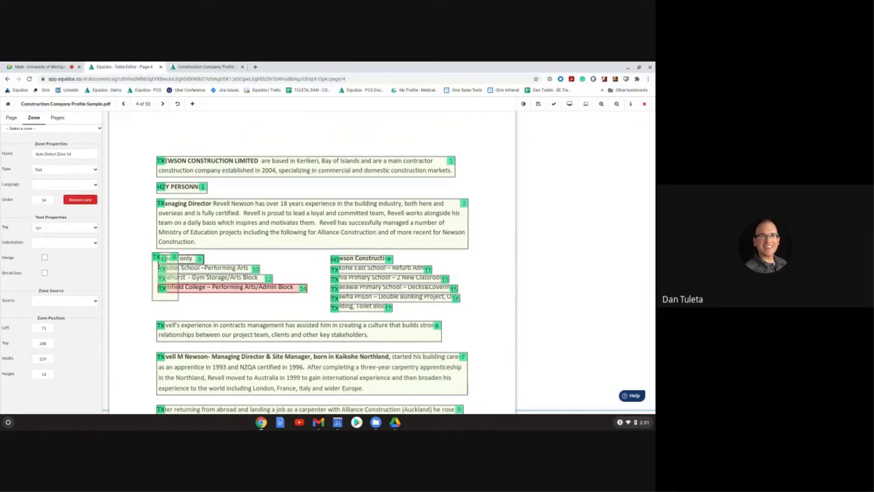
Step: Make the enclosing zone a Div and re-order its contents as 4.001–4.004
click(159, 266)
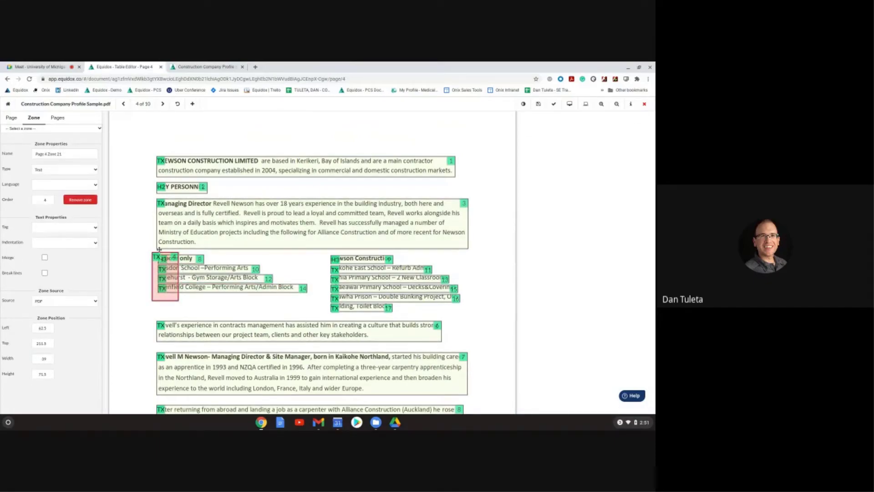
click(80, 174)
click(69, 218)
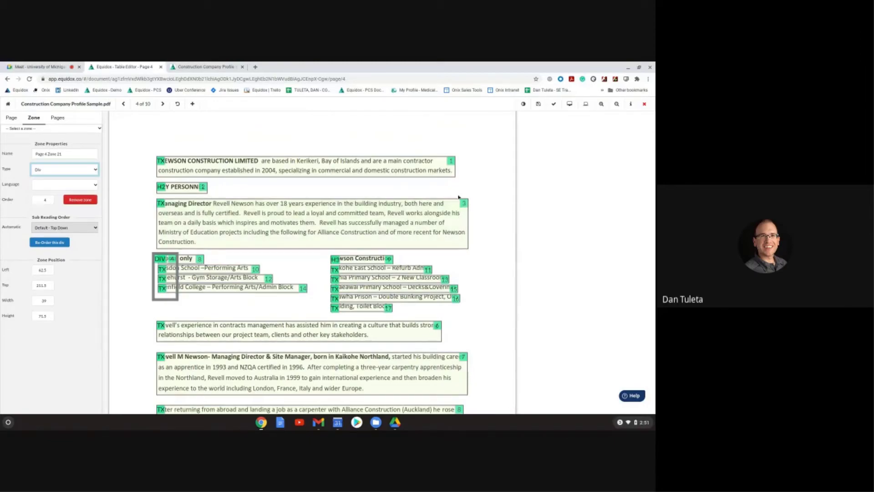
click(62, 245)
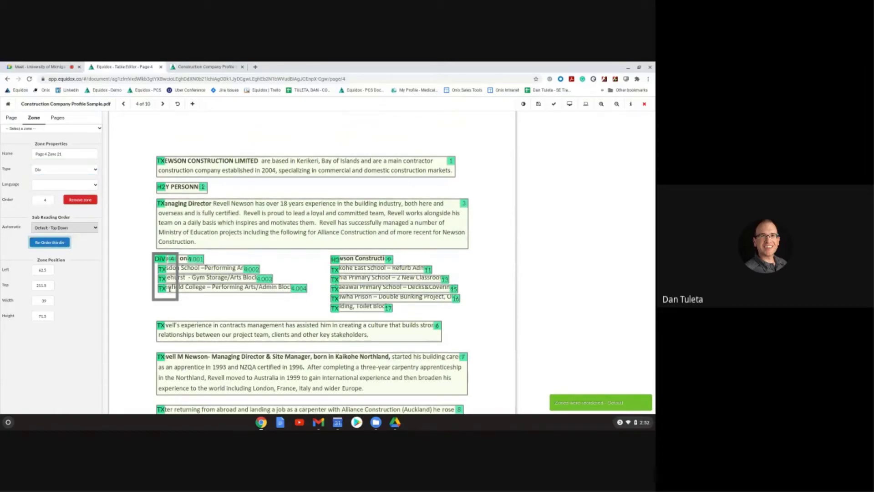
click(196, 262)
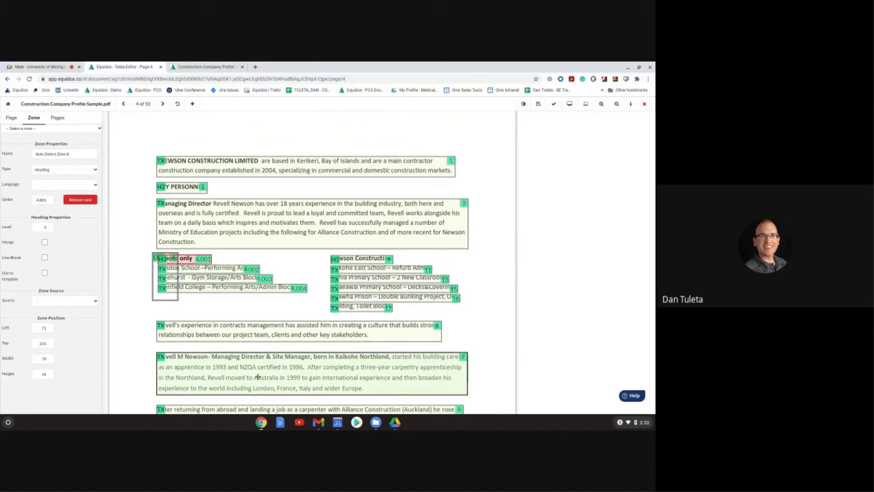
Step: Check in the HTML preview that the Labour only heading and project lines read consecutively
click(569, 104)
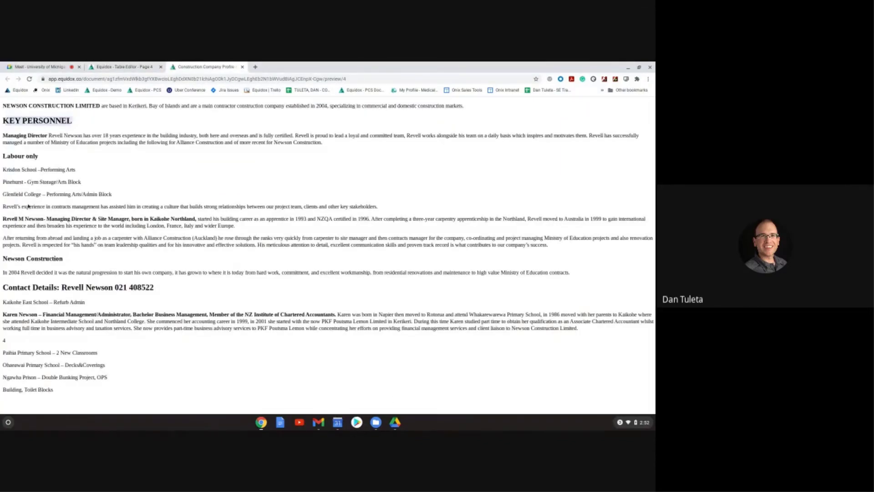
click(6, 166)
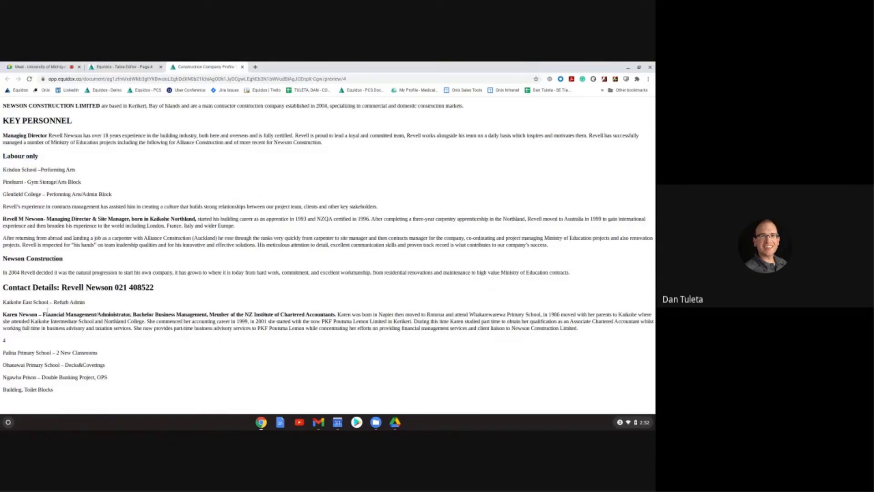
key(ctrl+shift+Tab)
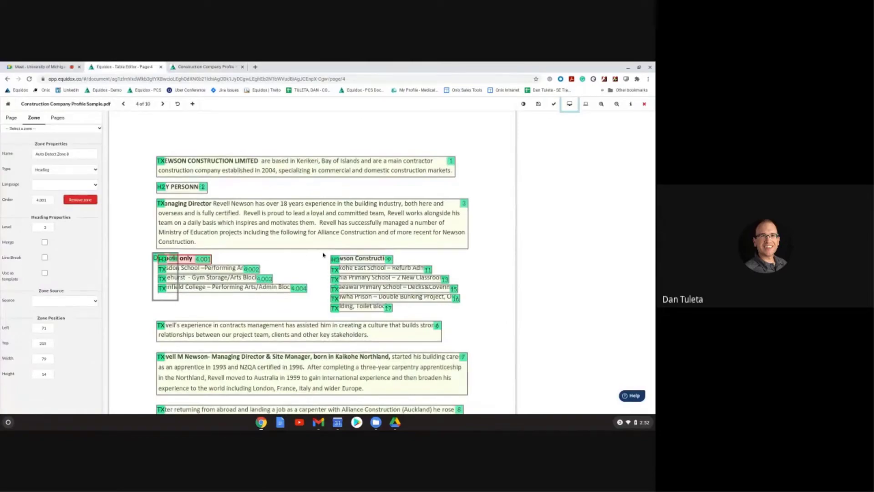
Step: Draw a Div zone around the Newson Construction list and re-order its contents top-down
drag(323, 253, 349, 316)
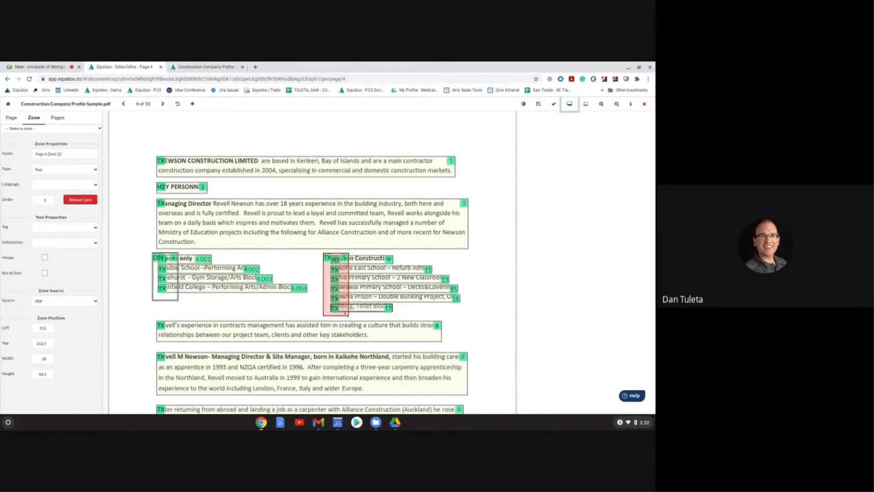
key(d)
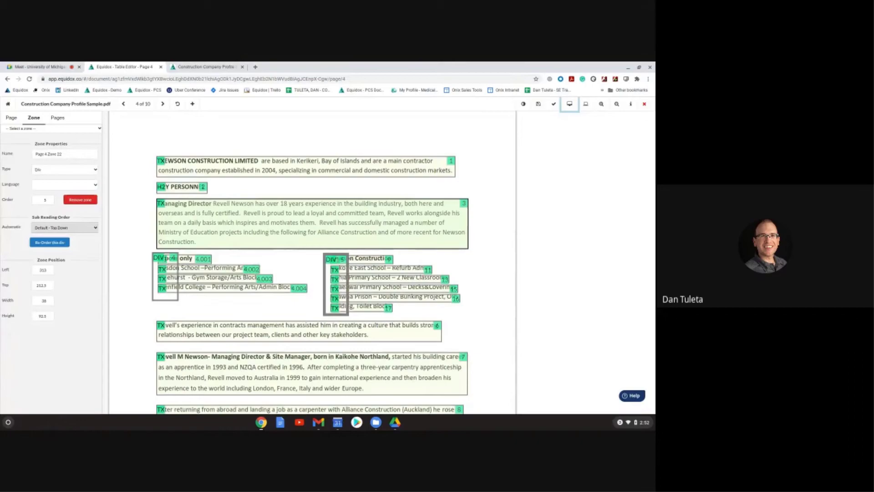
click(45, 199)
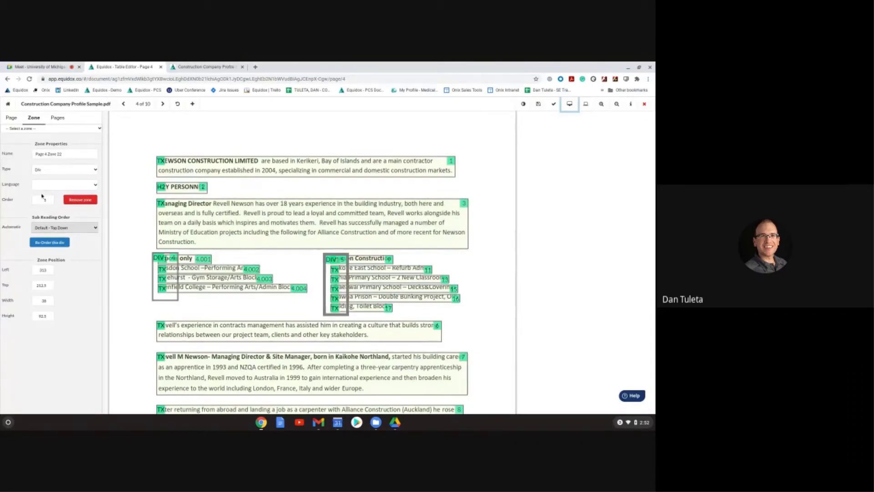
click(50, 242)
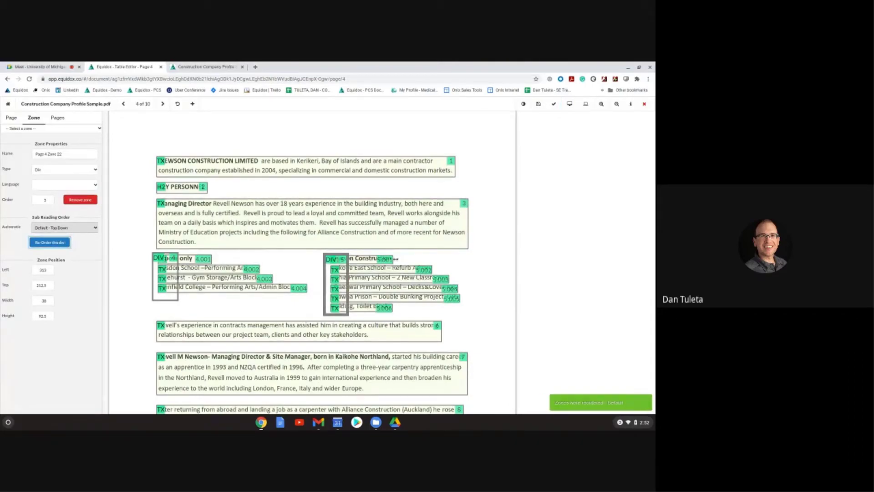
Step: Verify the five project lines read in sequence through 5.006
click(431, 269)
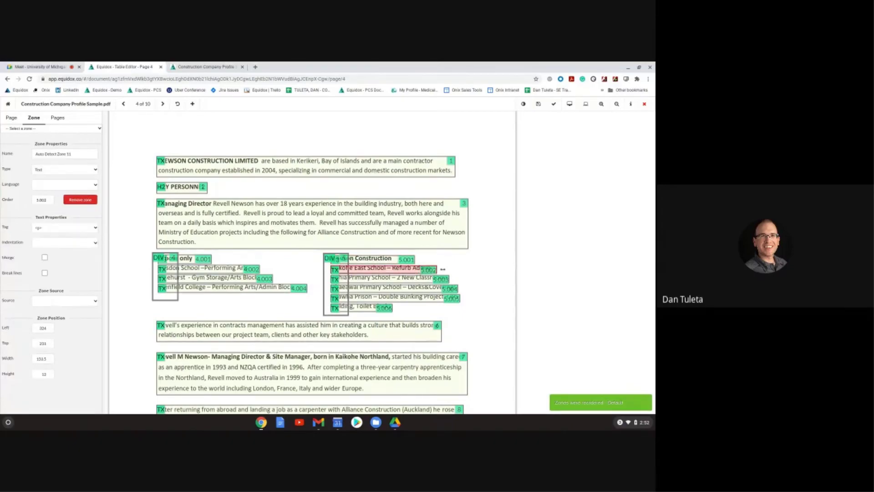
click(434, 279)
click(463, 291)
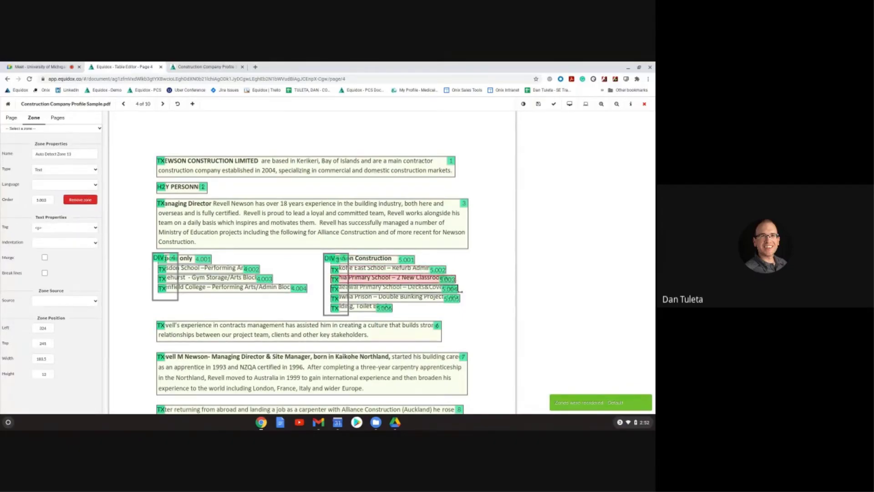
click(465, 299)
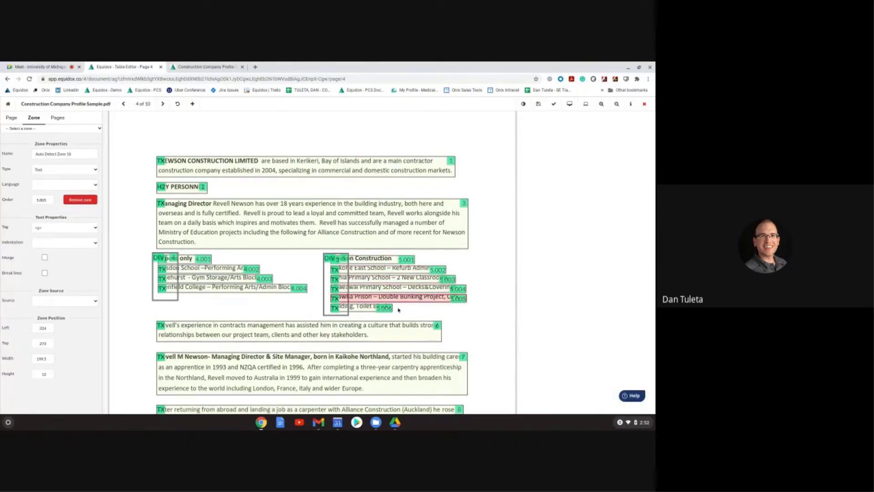
click(401, 309)
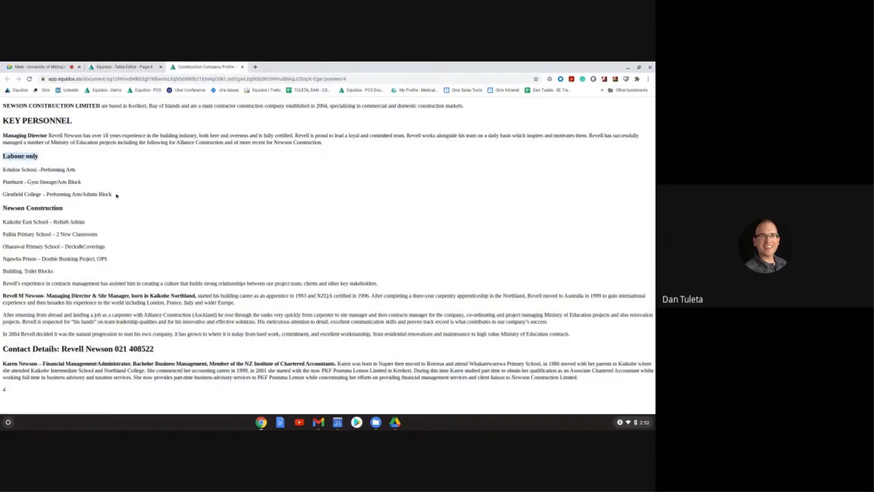
drag(114, 194, 4, 169)
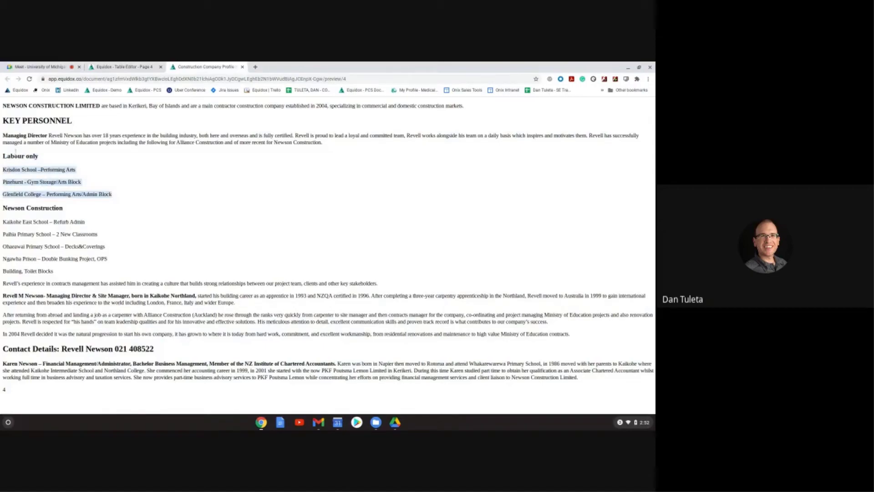
drag(68, 272, 4, 219)
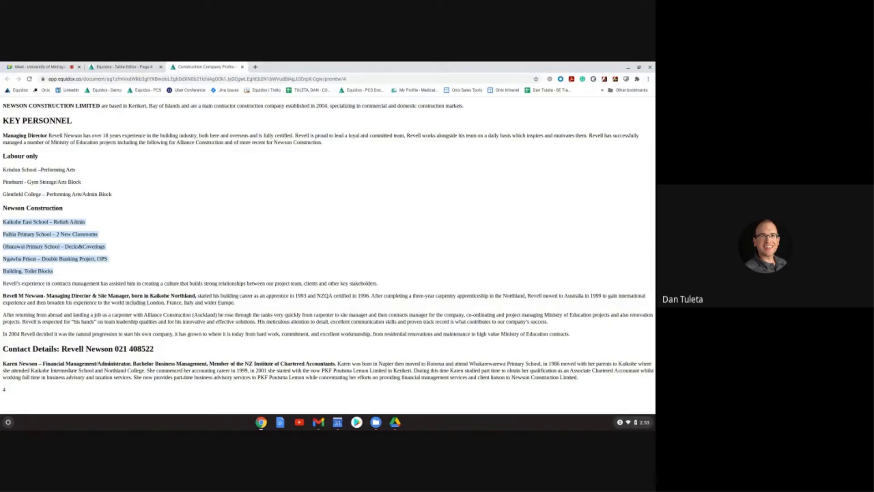
click(129, 67)
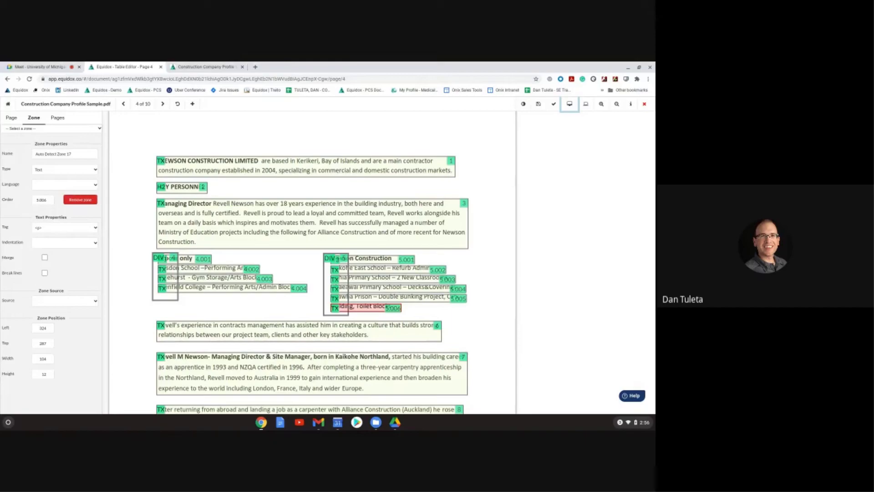
Step: Save the construction company page layout, then open page 1 of the NiteCell CR2016 SDS for tagging
click(533, 108)
click(644, 104)
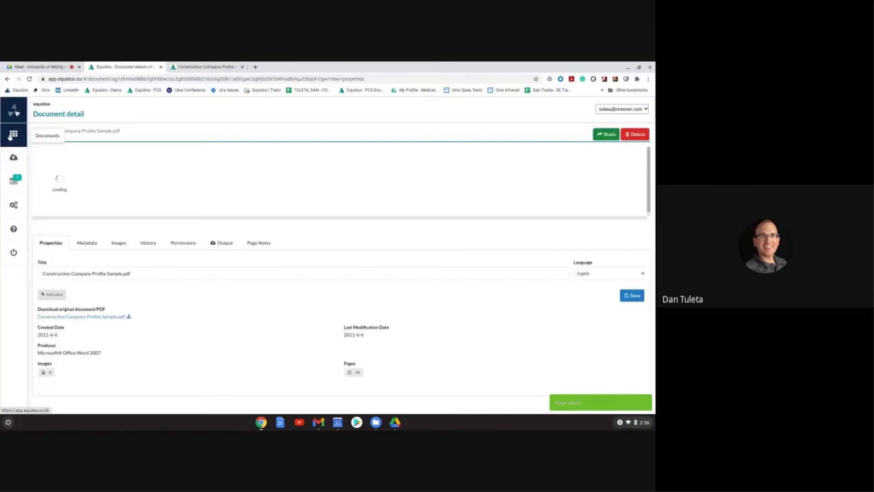
click(11, 136)
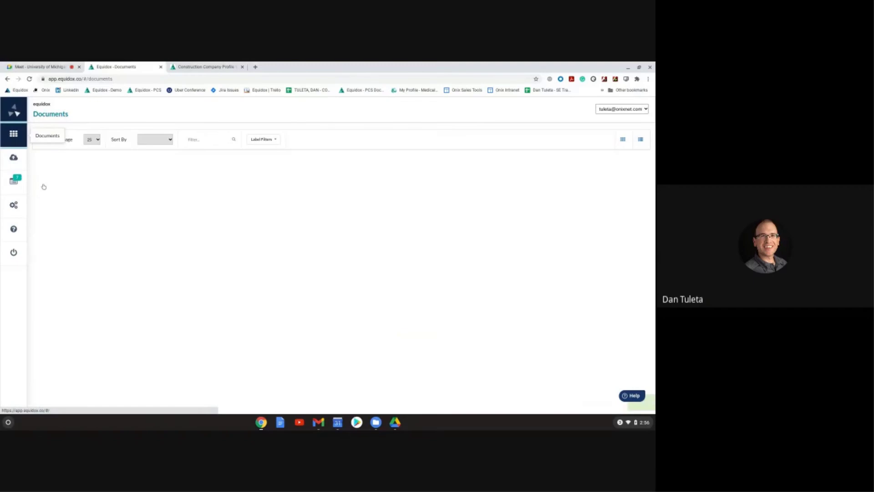
scroll(237, 320, down, 2)
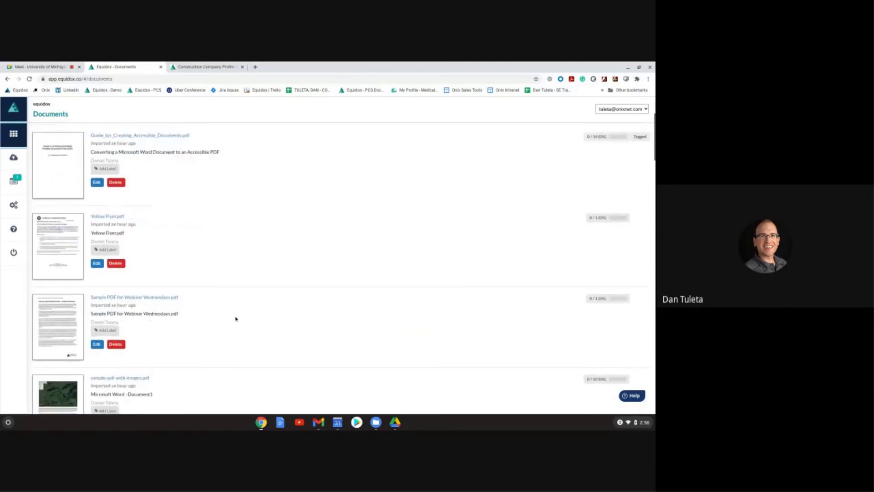
scroll(236, 319, down, 5)
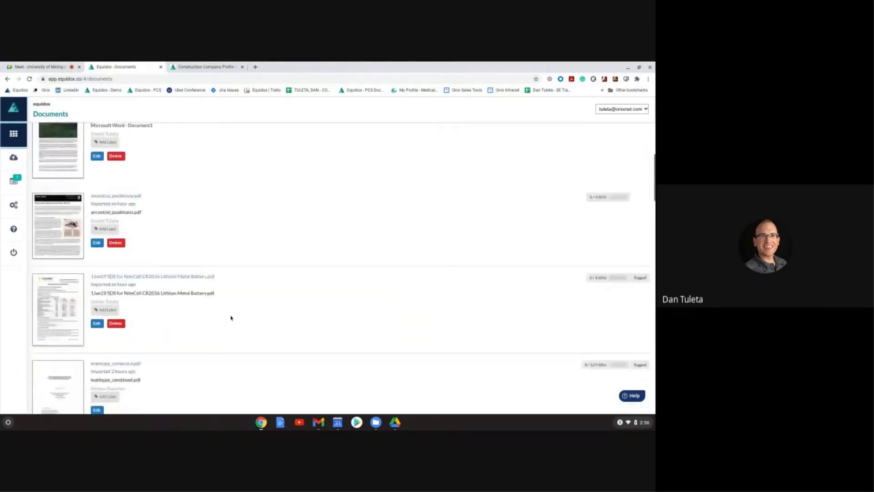
click(238, 276)
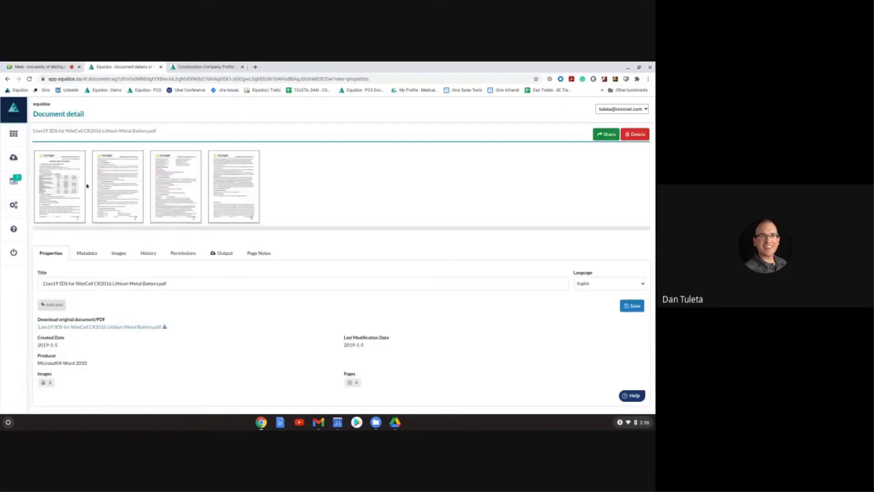
click(61, 191)
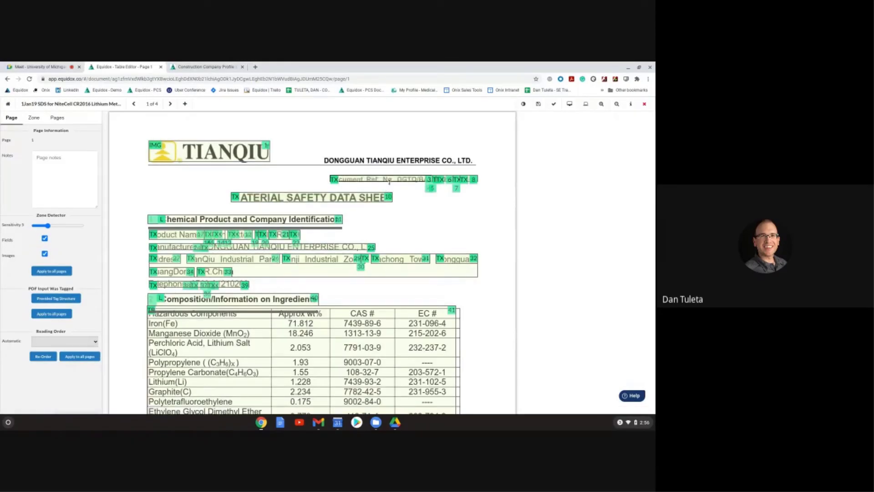
click(461, 179)
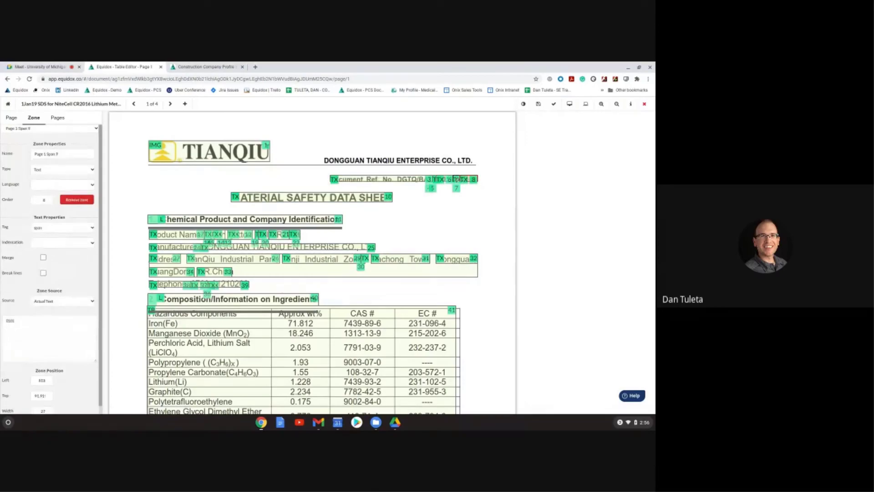
click(390, 202)
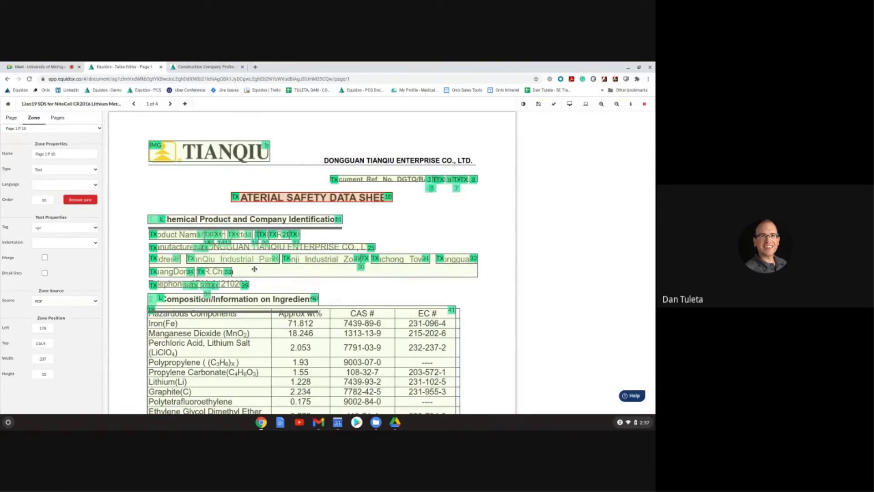
click(262, 234)
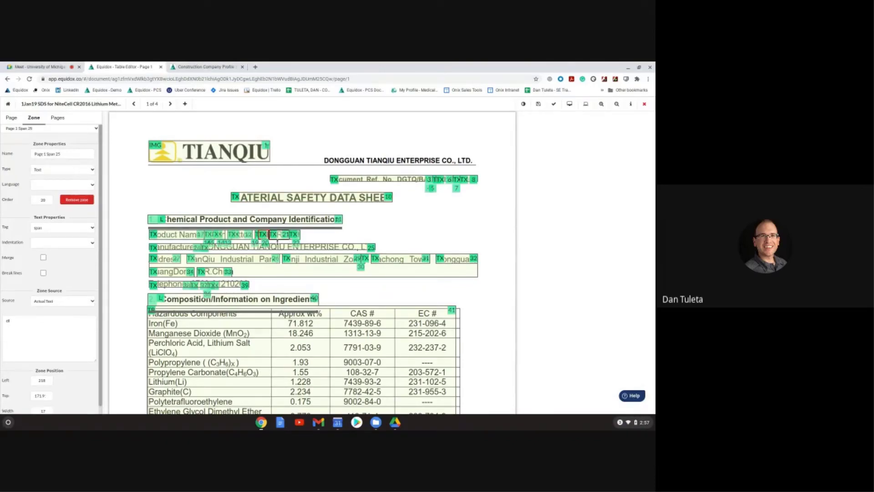
click(217, 219)
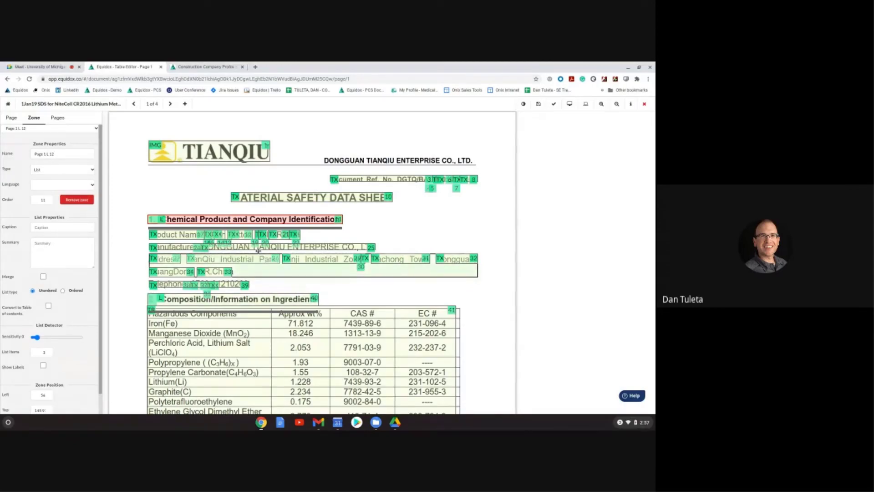
click(19, 118)
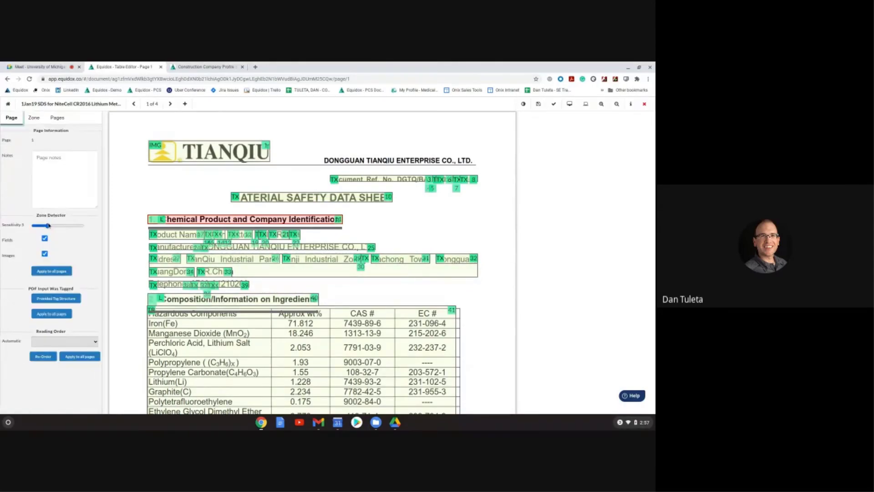
Step: Re-detect zones at sensitivity 10 and draw a zone around the Composition/Information on Ingredients table
drag(48, 225, 58, 226)
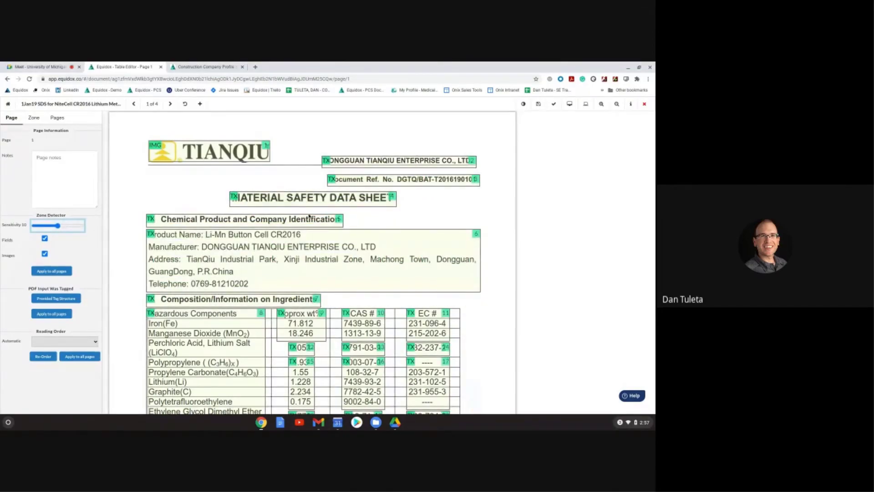
scroll(394, 224, down, 1)
scroll(394, 223, down, 5)
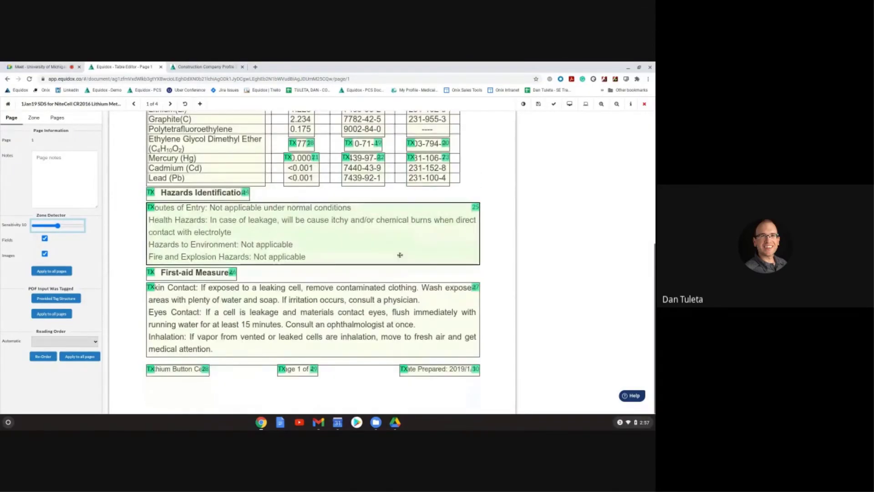
scroll(401, 259, up, 3)
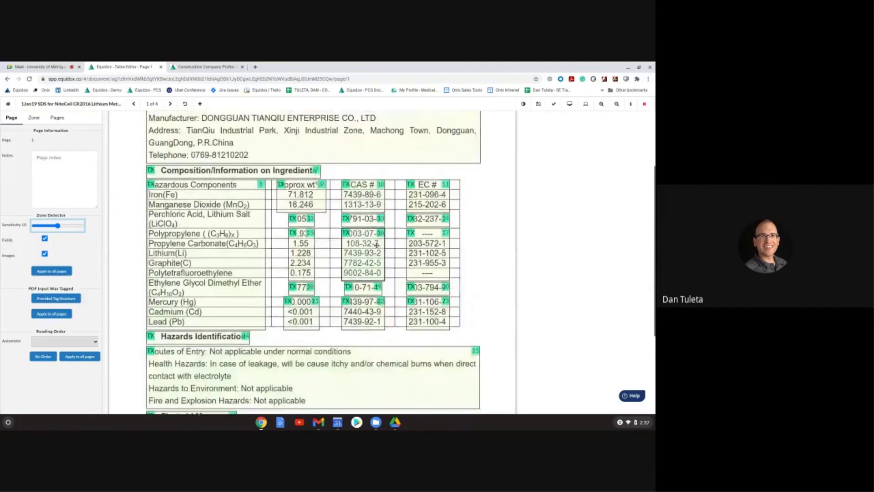
scroll(310, 211, up, 3)
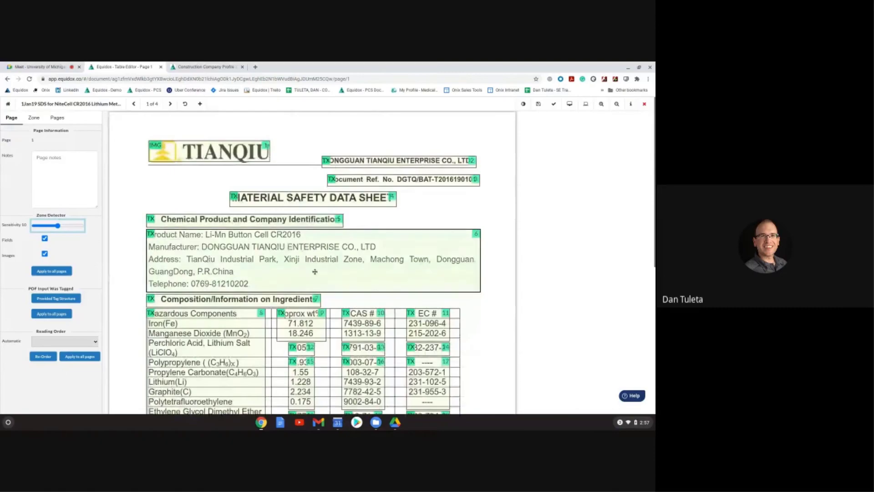
scroll(314, 272, down, 1)
scroll(360, 260, down, 2)
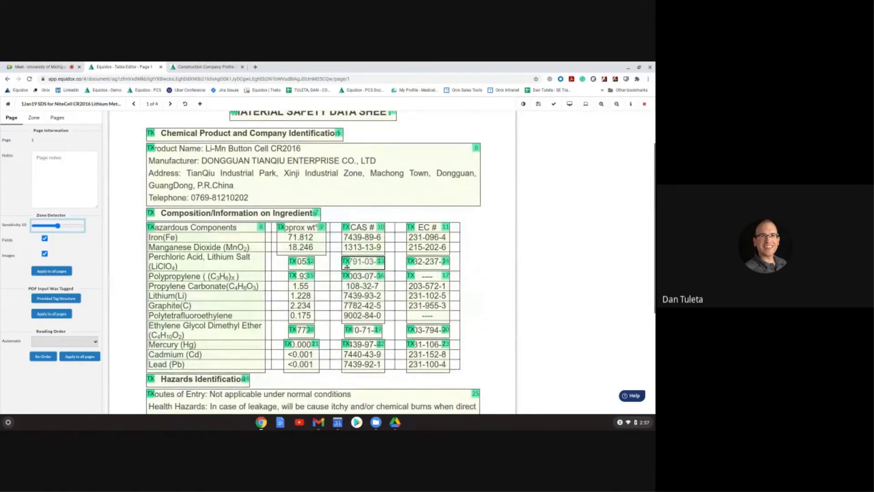
drag(145, 223, 461, 371)
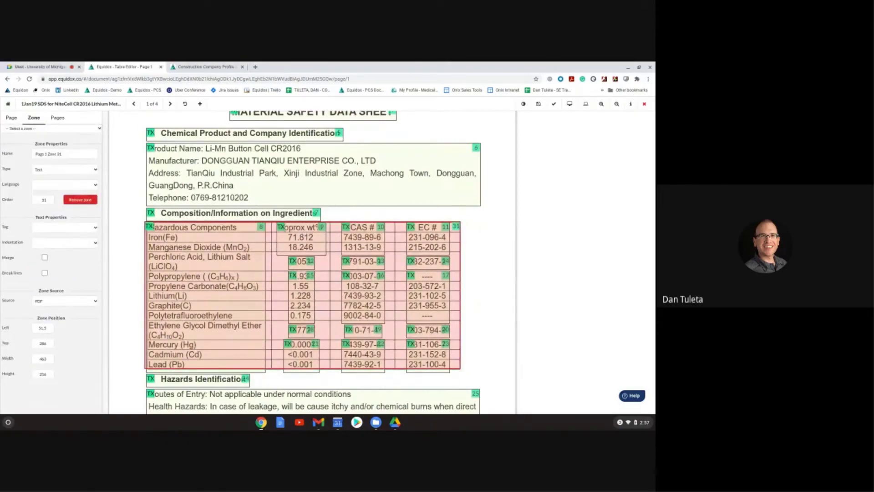
Step: Set the new ingredients zone's type to Table and open it in the Table Editor
click(95, 170)
click(99, 178)
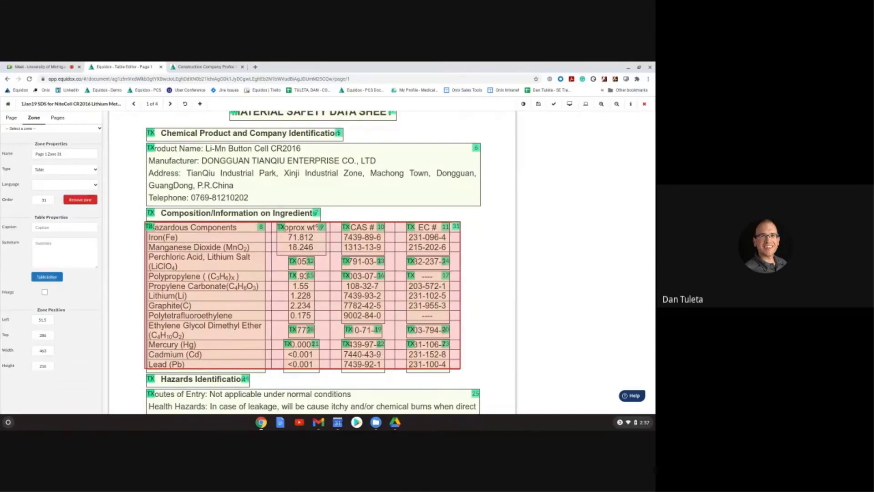
click(47, 171)
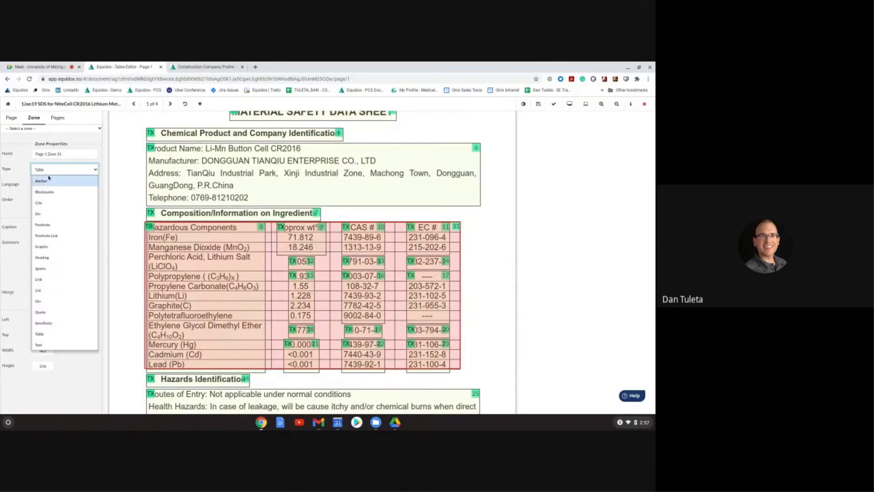
click(45, 333)
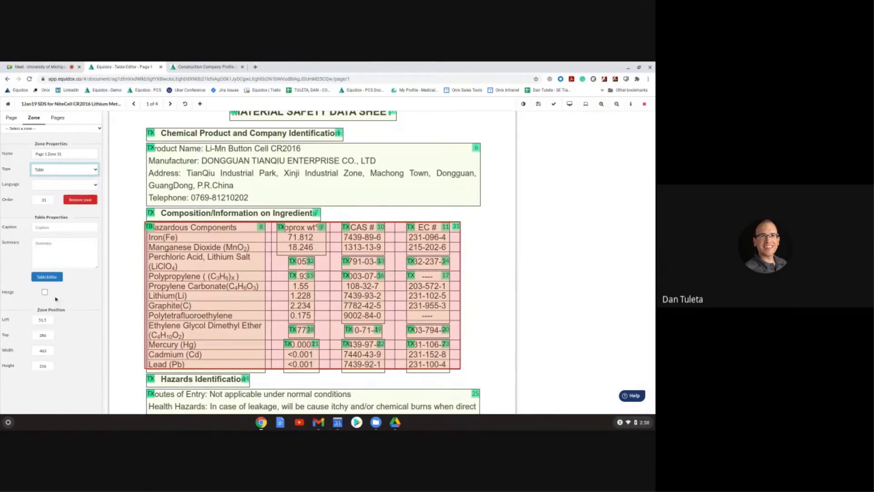
click(45, 277)
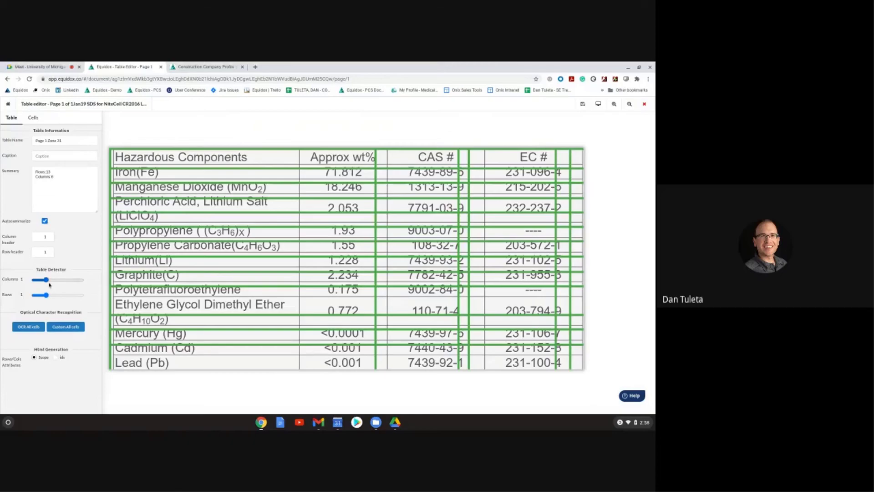
Step: Set Table Detector Columns and Rows to 2 for a 13-row, 4-column grid, then preview as HTML
mouse_move(48, 282)
mouse_down()
mouse_move(48, 295)
mouse_move(63, 298)
mouse_move(55, 296)
mouse_up()
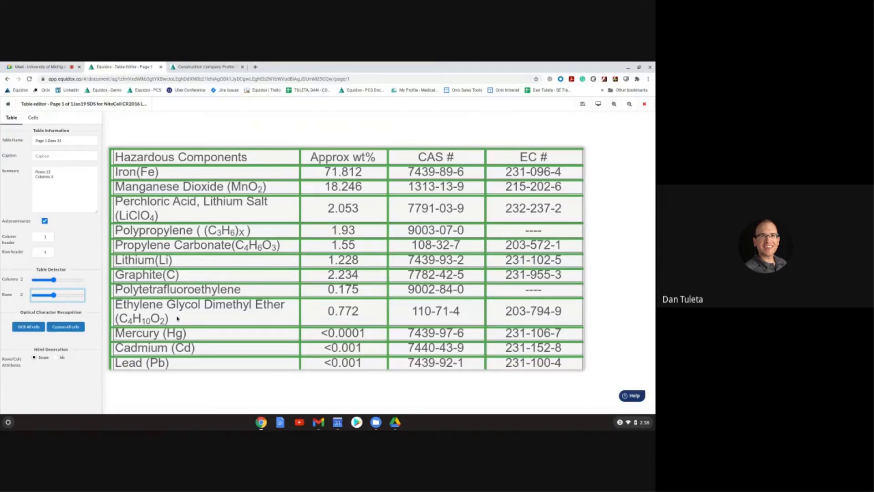
click(598, 105)
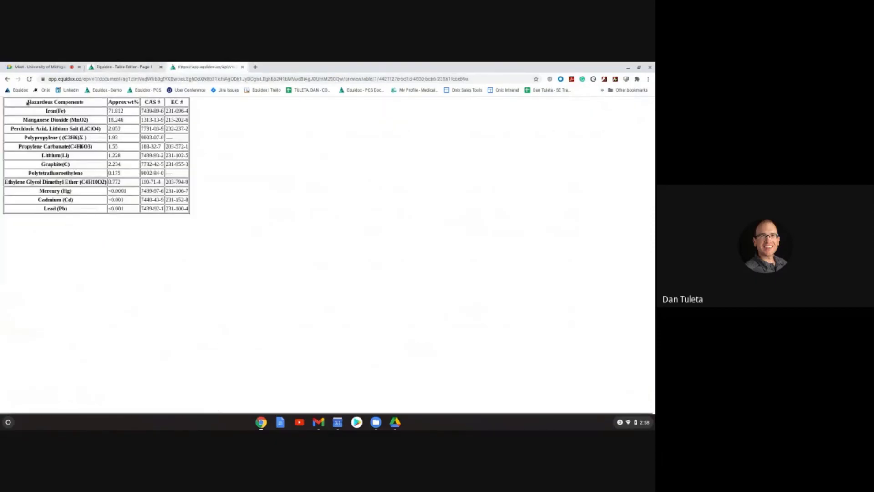
Step: Inspect the previewed ingredients table cells, then go back to the Table editor
drag(27, 103, 186, 217)
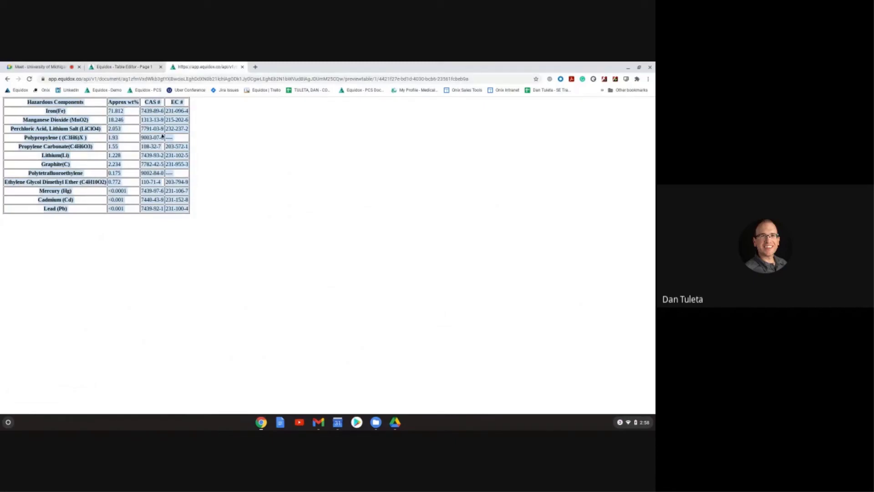
click(138, 66)
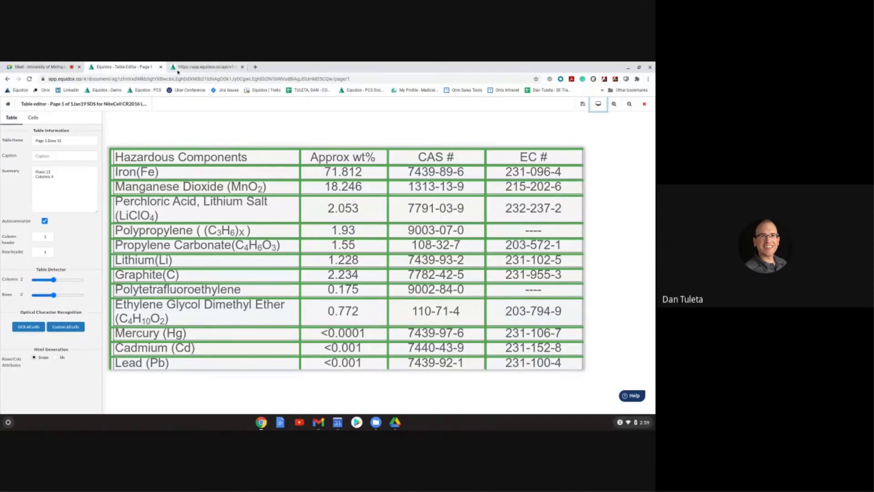
Step: Review the HTML preview and table summary, then try two header columns and preview again
click(205, 67)
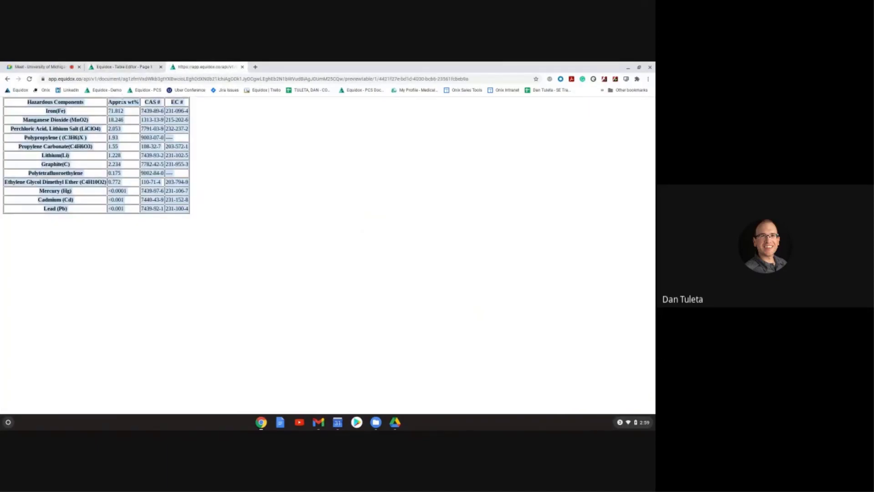
click(123, 67)
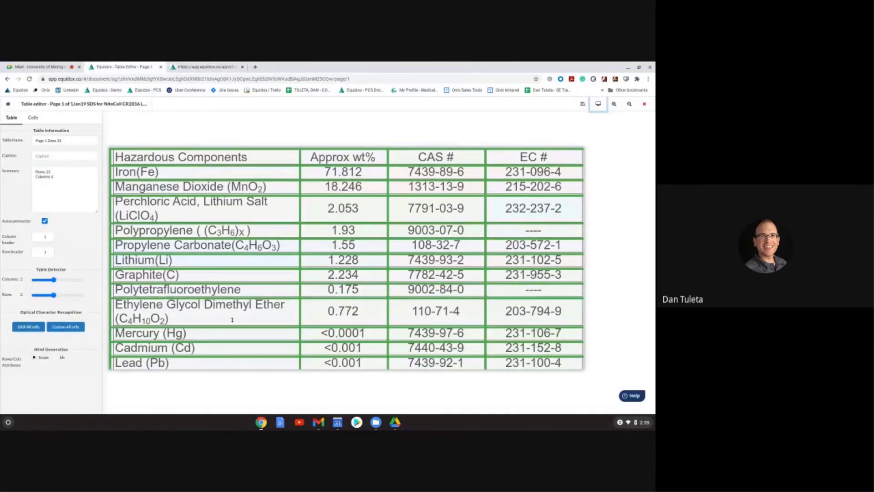
click(71, 186)
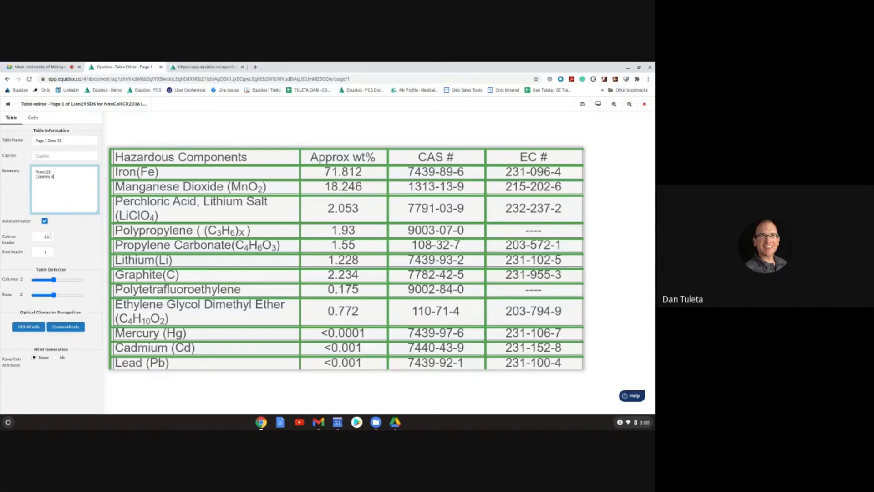
click(50, 235)
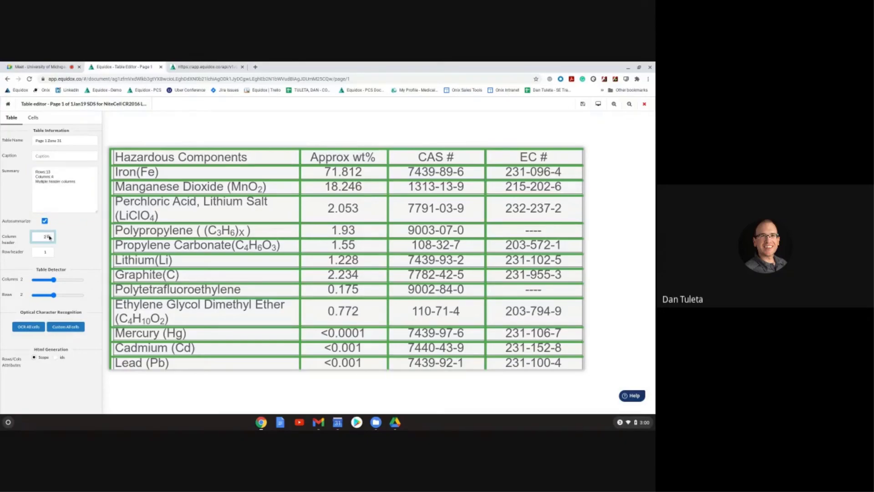
click(597, 104)
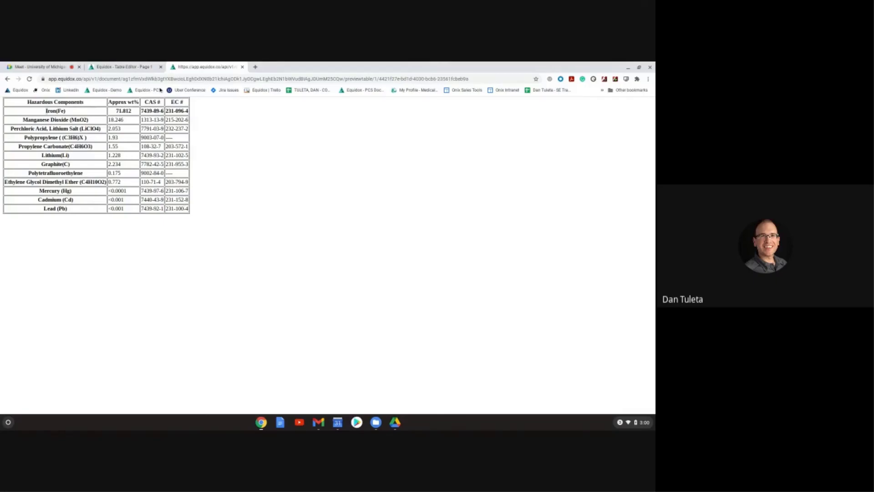
click(145, 66)
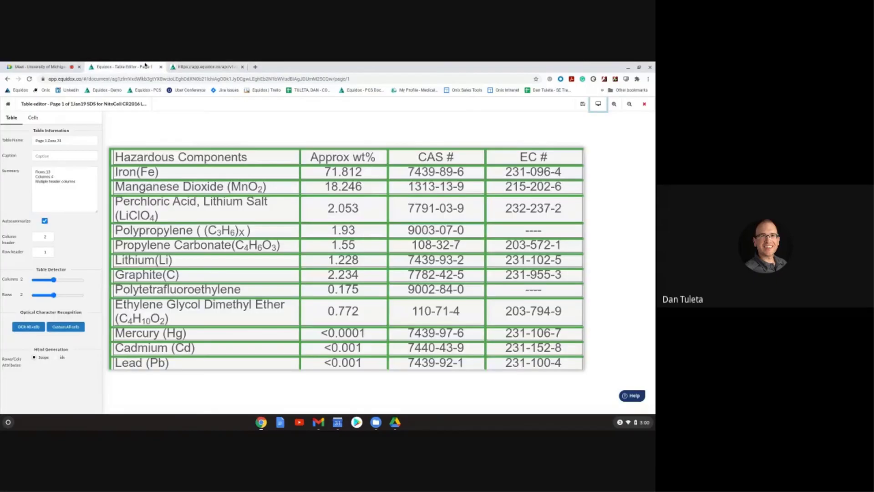
Step: Preview the table with no header rows, then set one header row and one header column
click(49, 255)
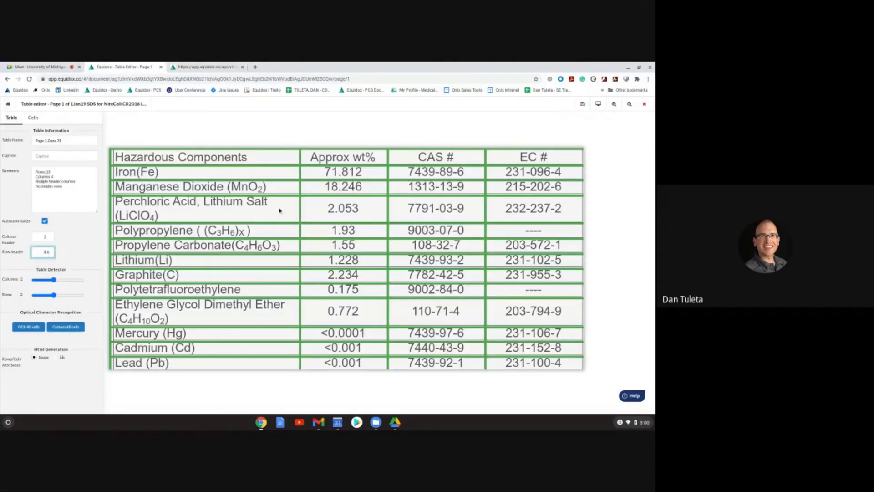
click(594, 109)
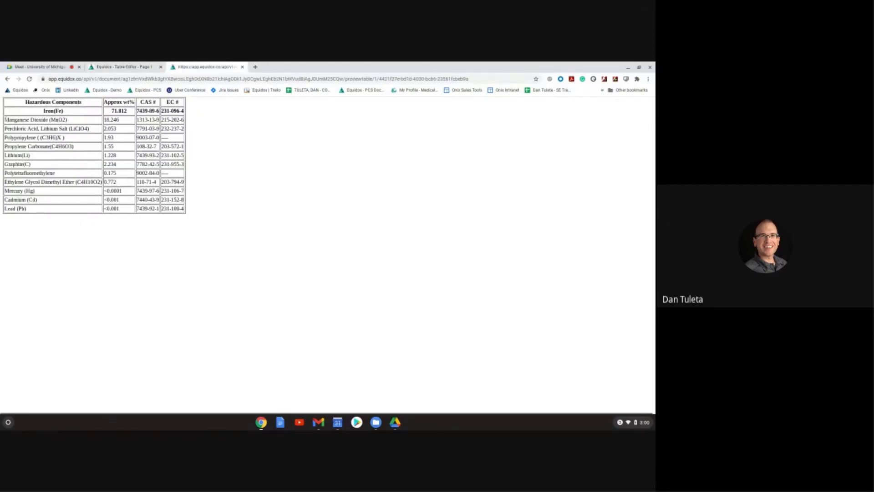
drag(5, 120, 74, 146)
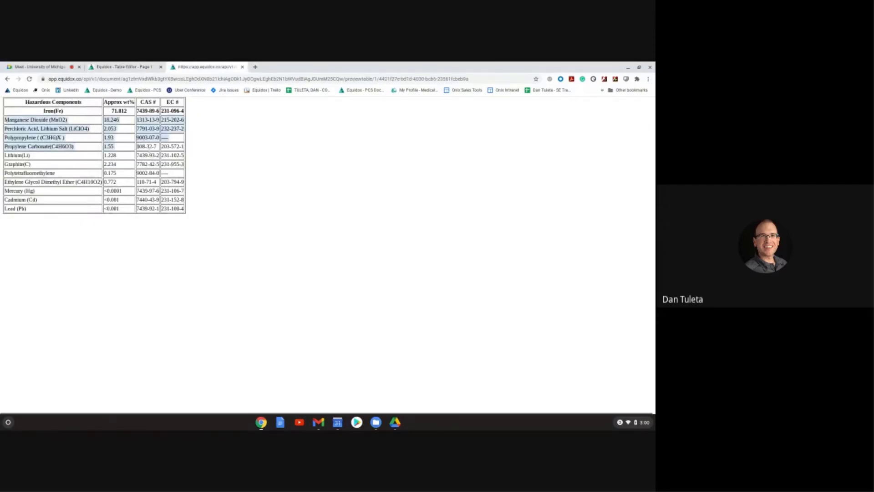
drag(150, 151, 251, 346)
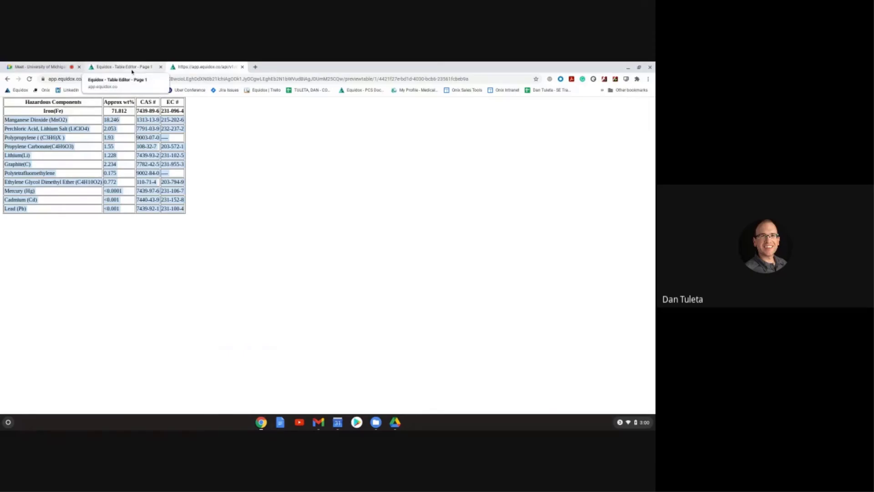
click(132, 68)
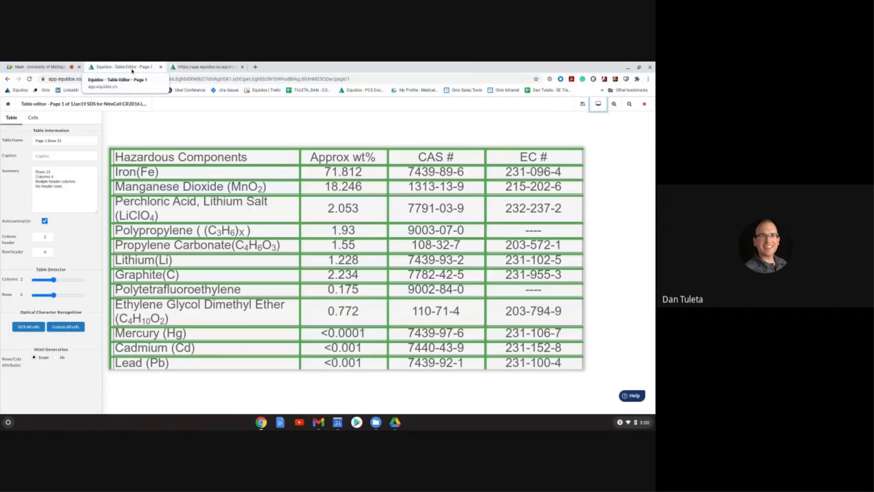
click(50, 250)
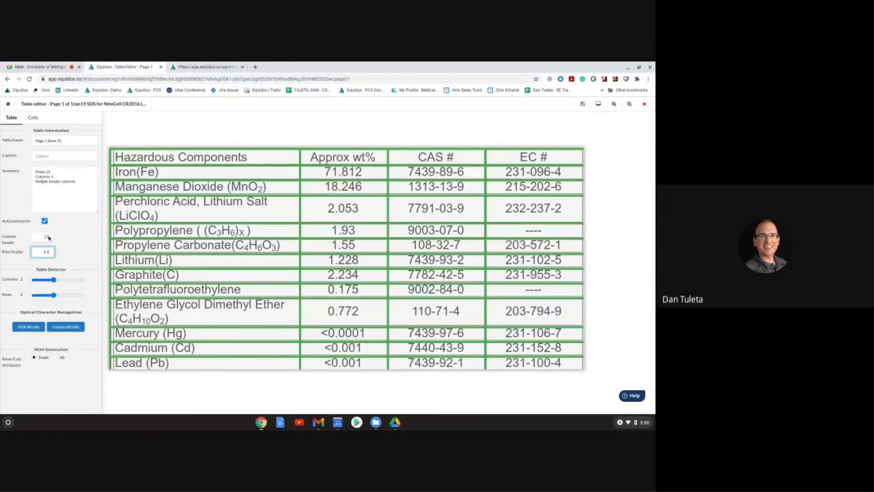
click(48, 239)
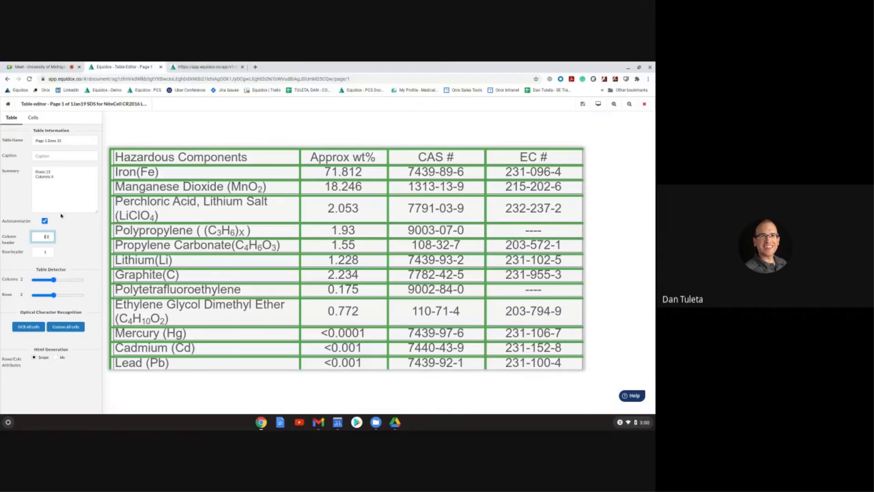
Step: Toggle header columns to 2 and back to 1 while reading the table summary
click(62, 176)
key(ctrl+a)
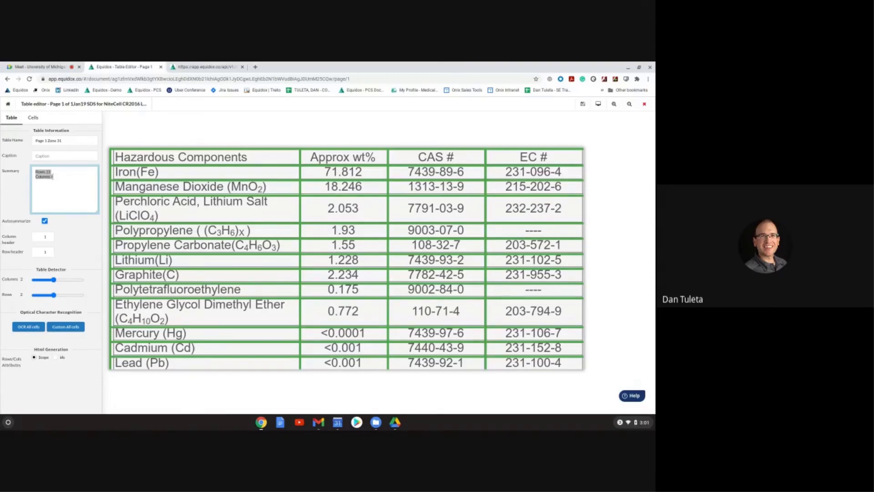
click(57, 177)
click(47, 236)
triple_click(50, 182)
click(48, 238)
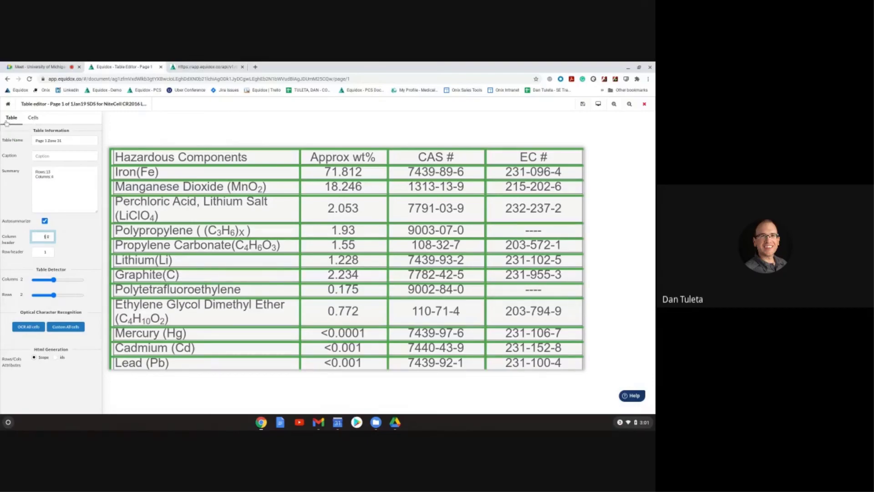
Step: In the Cells tab, nudge all grid lines left, right, up and down, and try a row split under Iron(Fe)
click(32, 119)
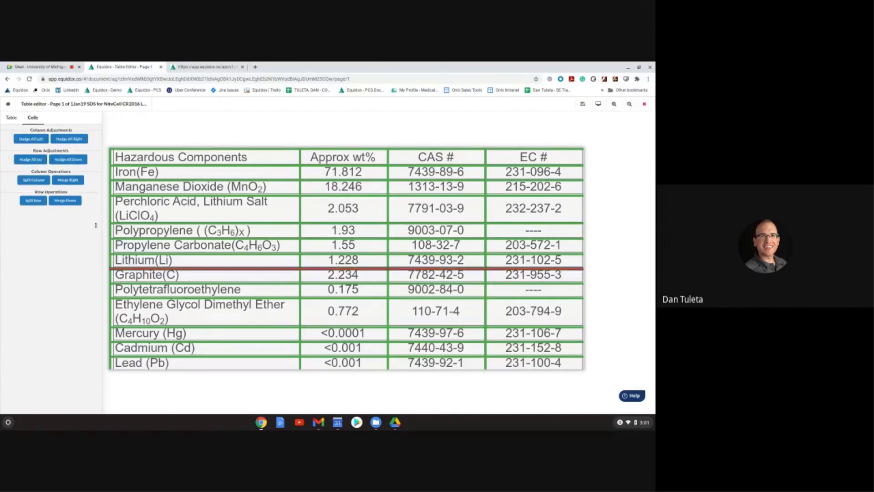
click(32, 140)
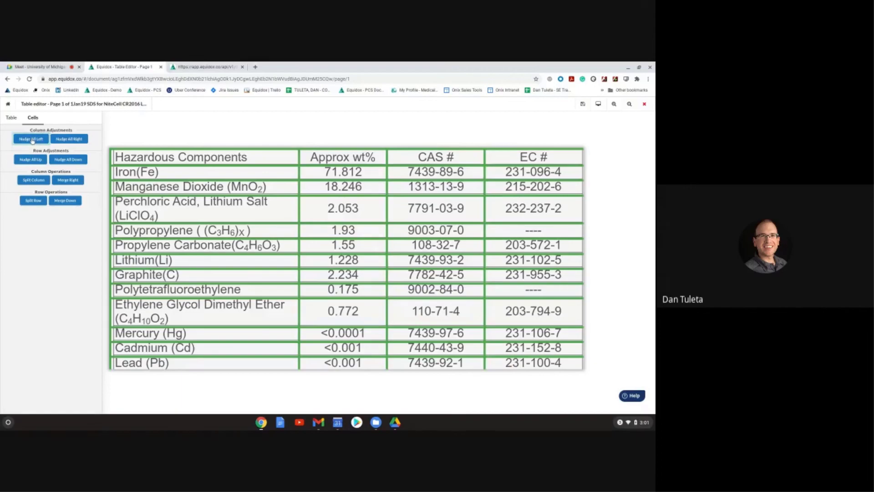
click(64, 139)
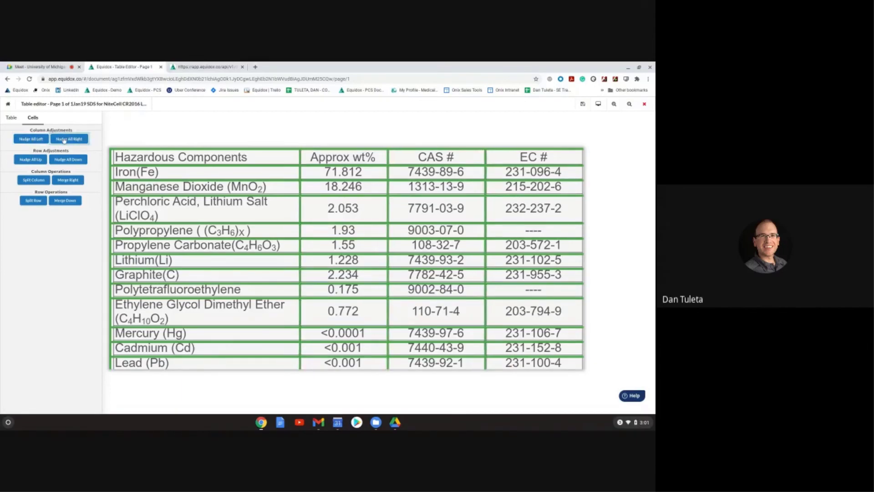
click(29, 161)
click(75, 161)
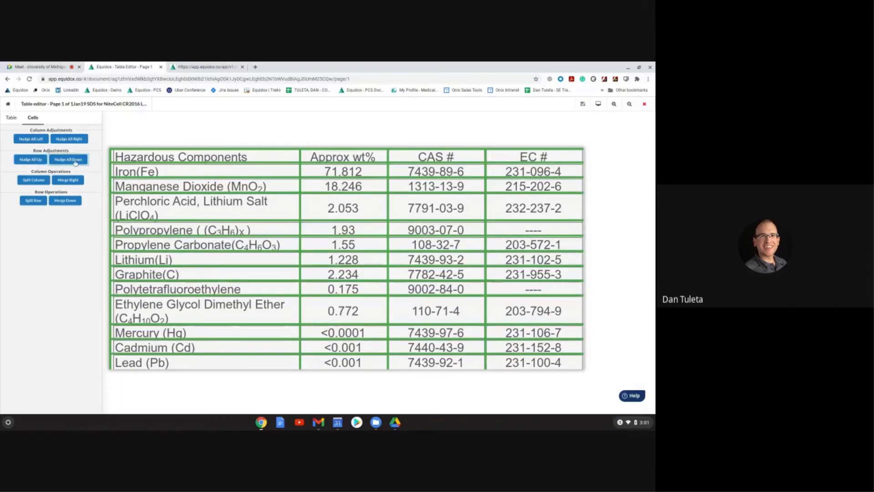
click(76, 162)
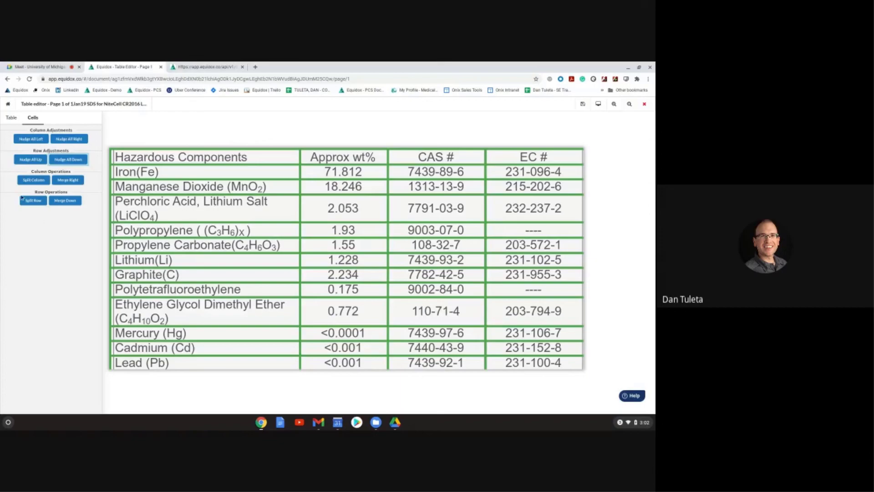
click(24, 202)
Step: Select the Iron(Fe) cell and try row splits below the header and Propylene Carbonate
click(243, 173)
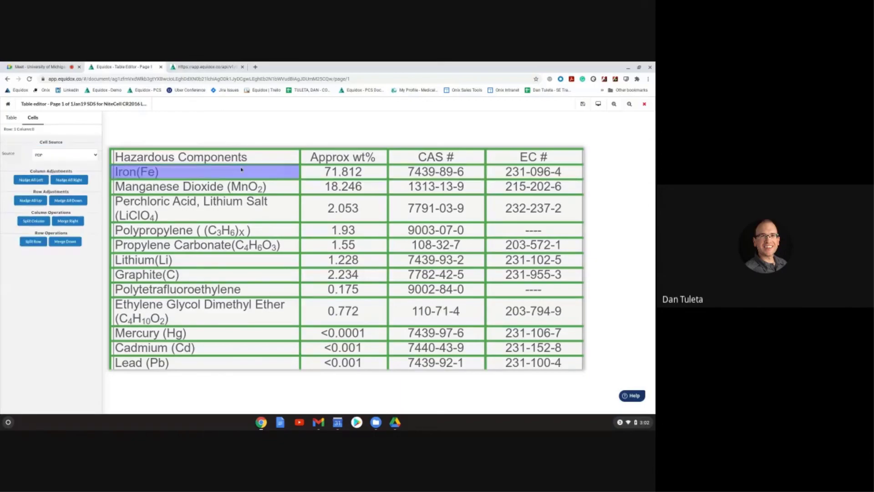
click(260, 106)
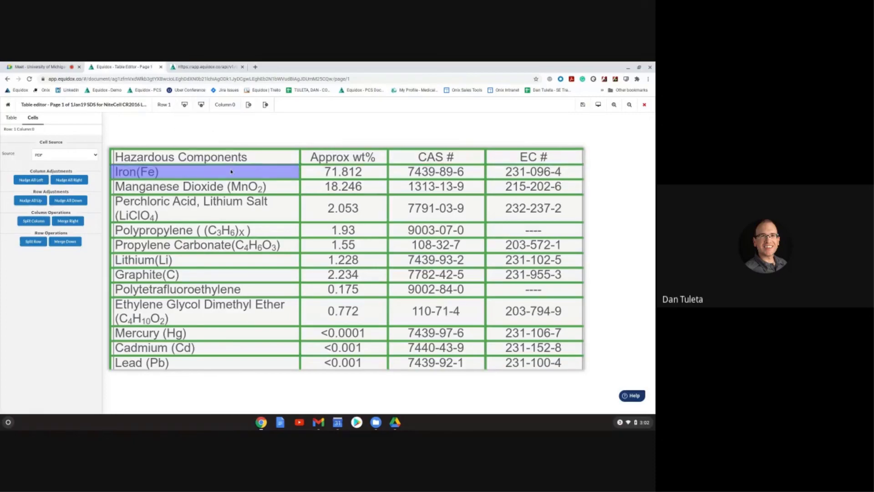
click(265, 105)
Step: Span the Approx wt% and CAS # header cells together across columns 2–3
click(286, 158)
click(332, 158)
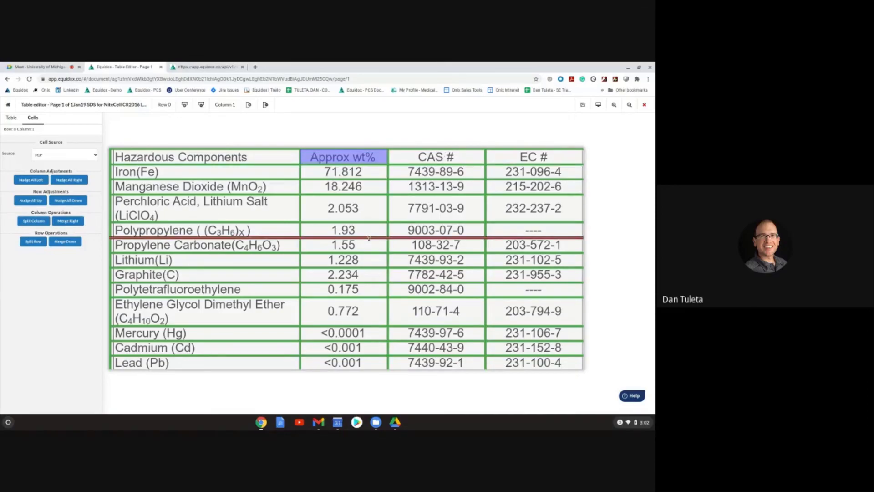
shift+click(439, 161)
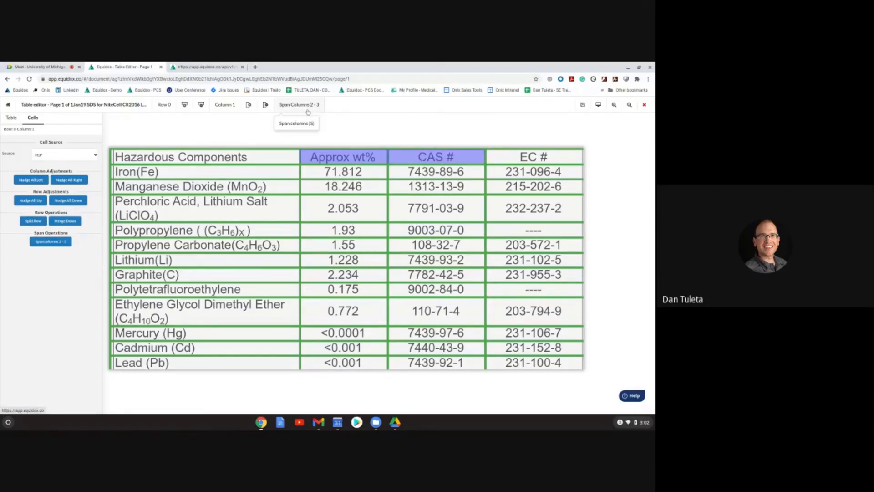
click(307, 105)
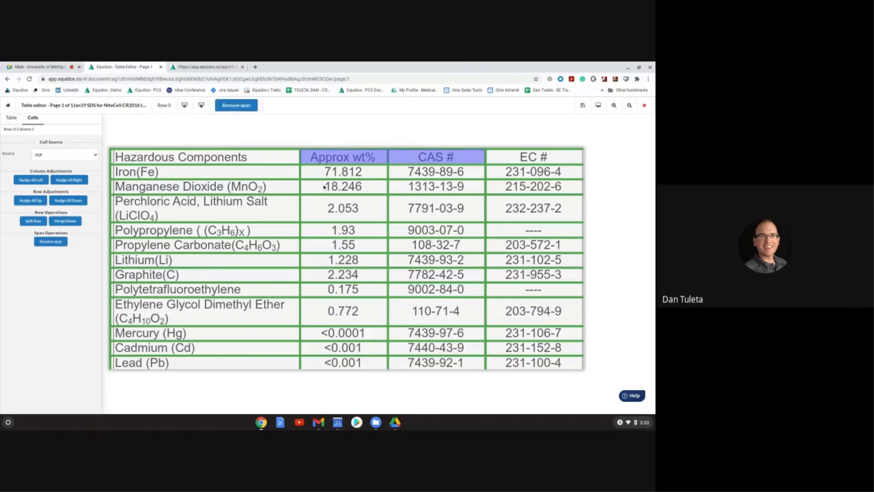
click(324, 186)
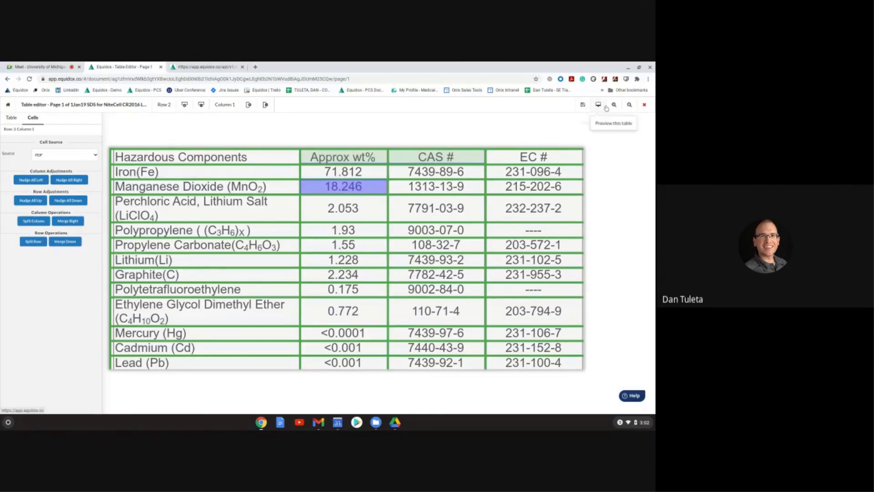
Step: Preview the merged header as HTML, then remove the header span
click(606, 107)
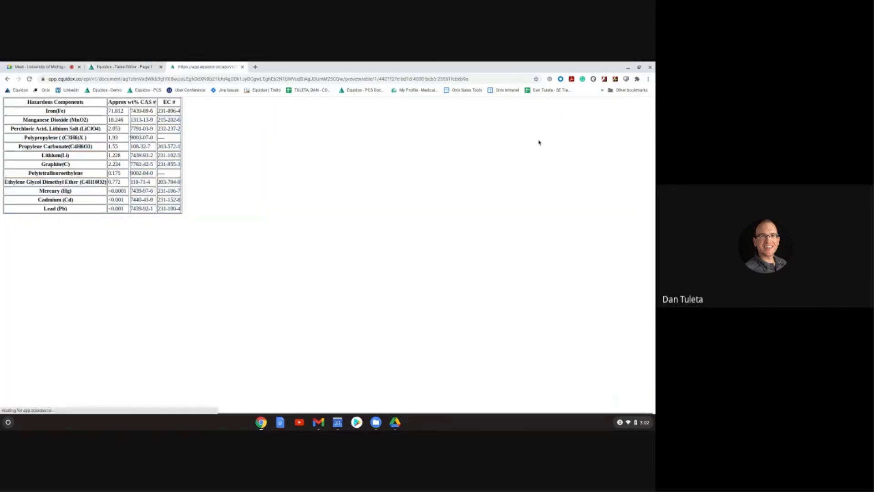
triple_click(131, 102)
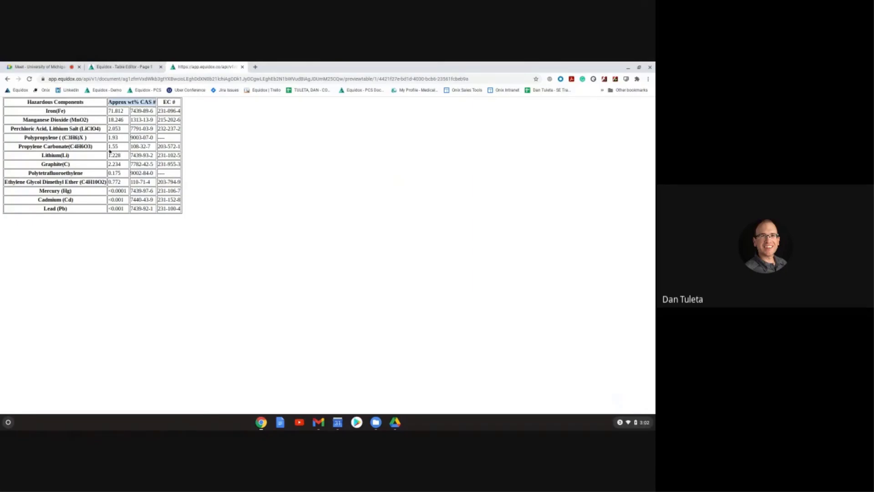
click(120, 68)
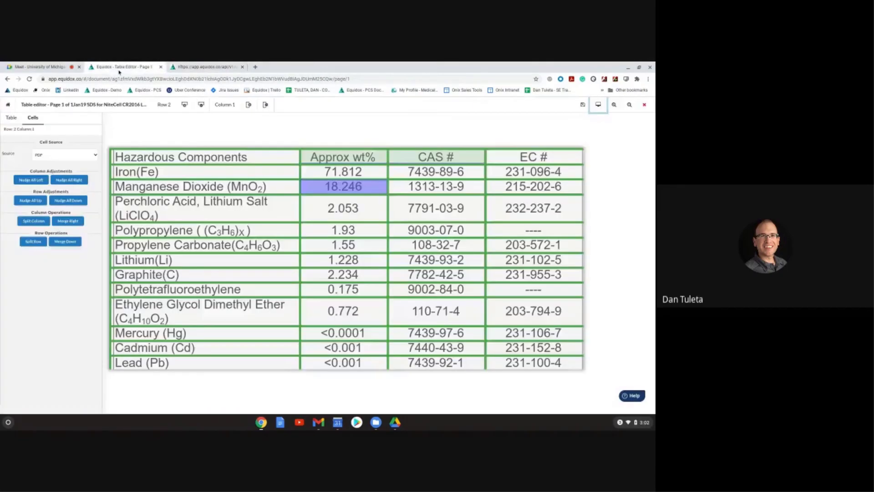
click(226, 110)
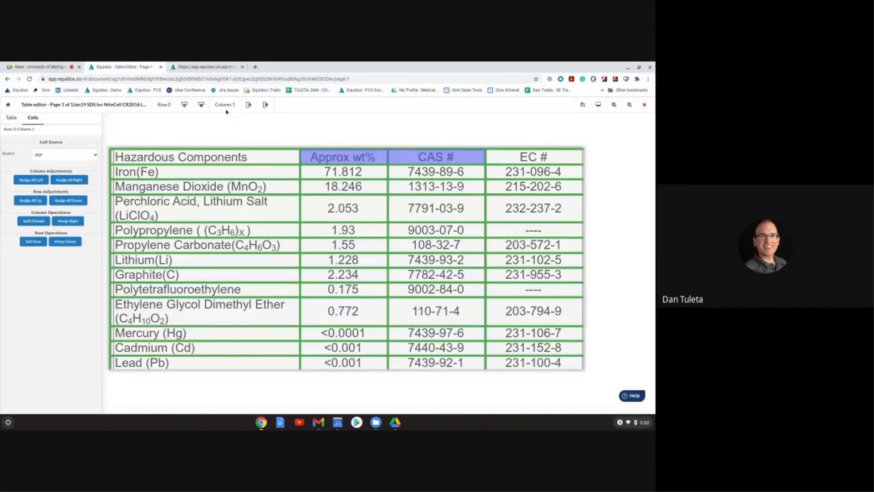
click(436, 208)
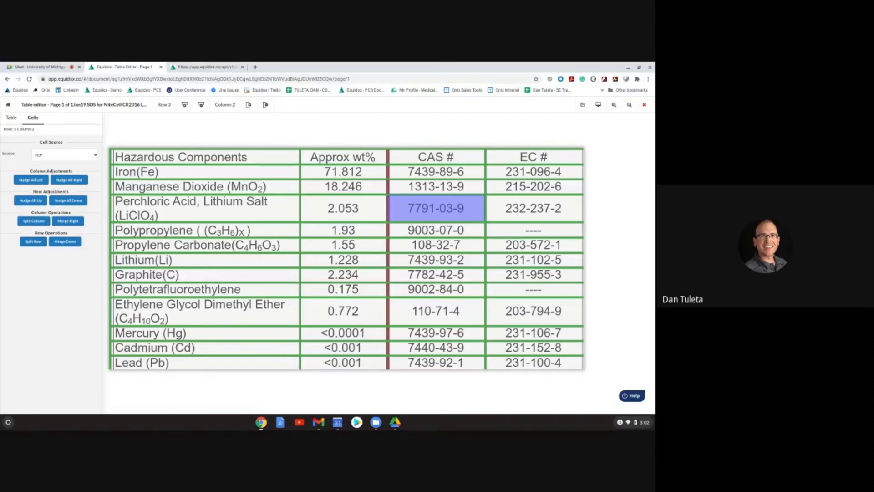
Step: Save the ingredients table and close the table editor back to page 1
click(583, 104)
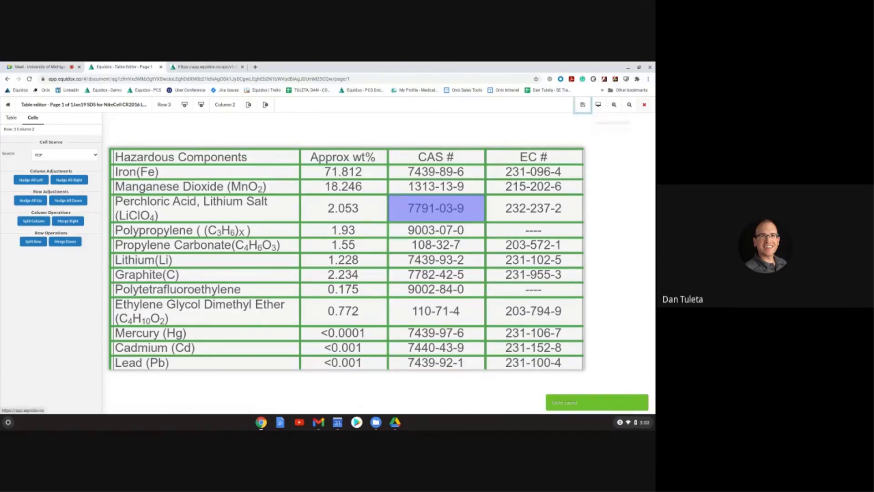
click(644, 104)
scroll(208, 248, down, 3)
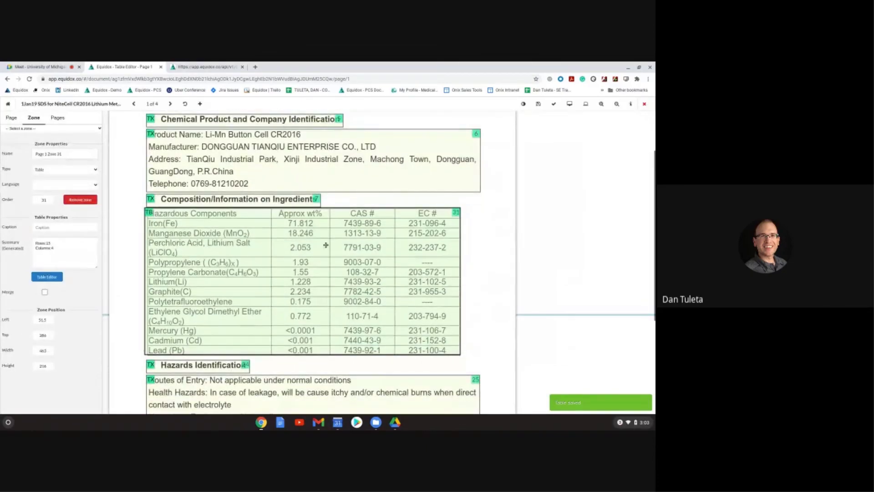
Step: Save the page 1 layout, exit confirming Yes to saving, and open the account Profile settings
click(337, 260)
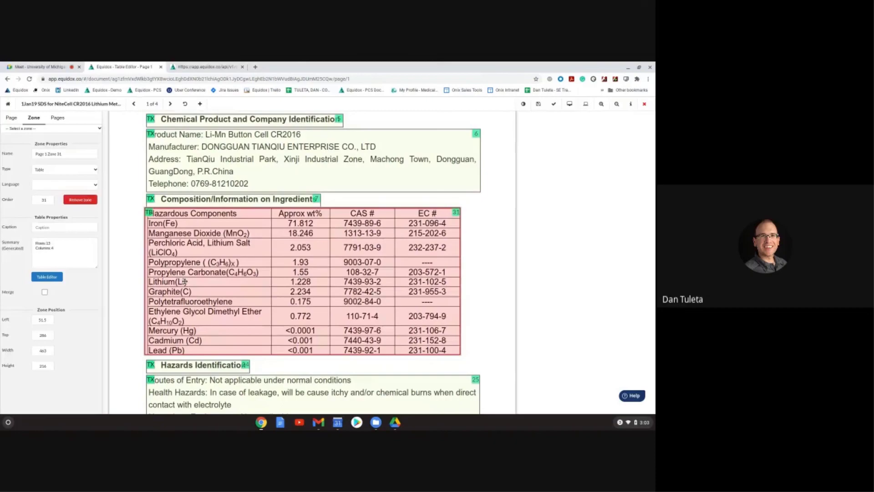
click(538, 104)
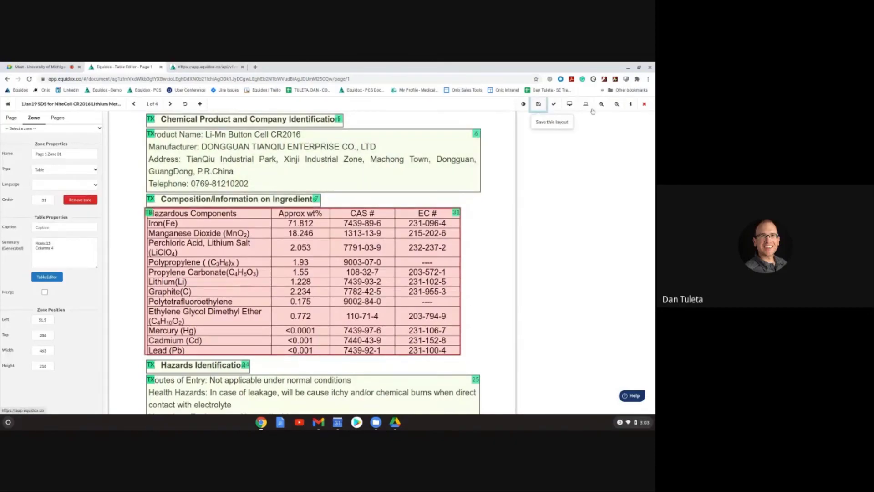
click(644, 104)
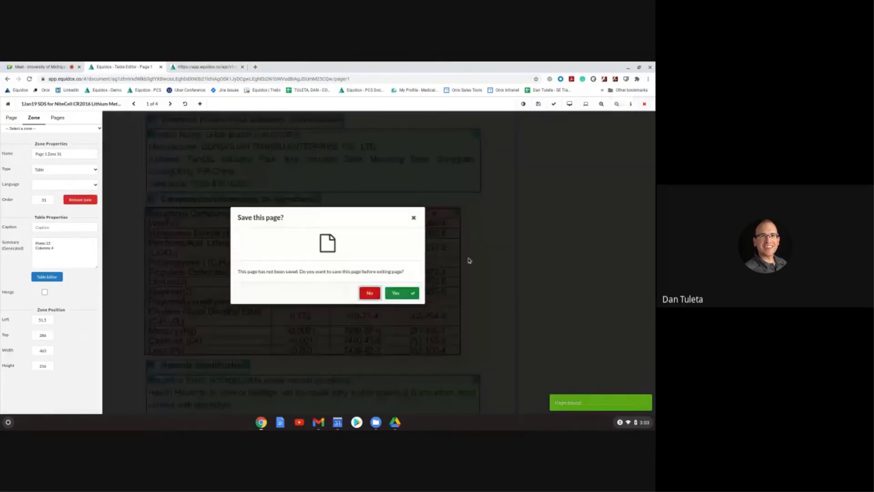
click(402, 293)
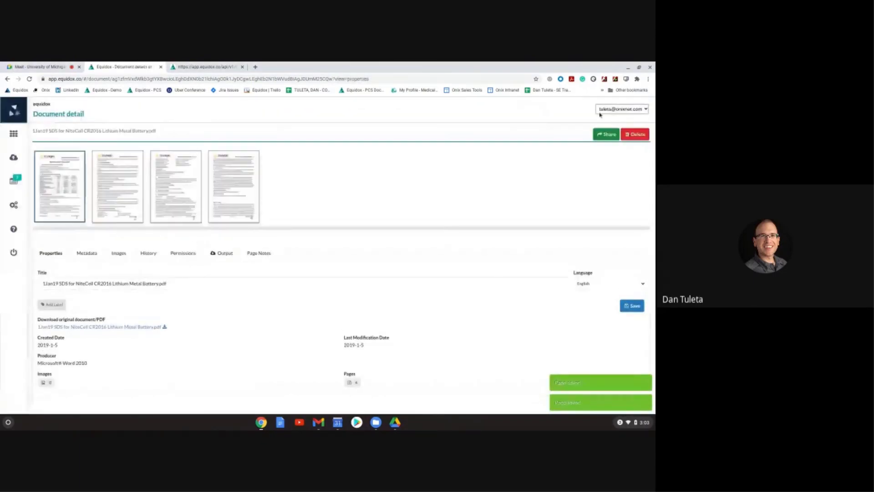
click(600, 111)
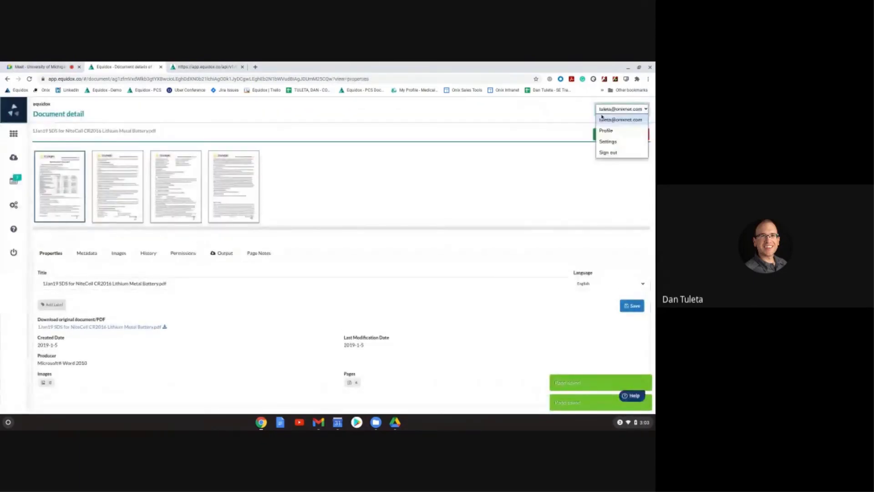
click(608, 132)
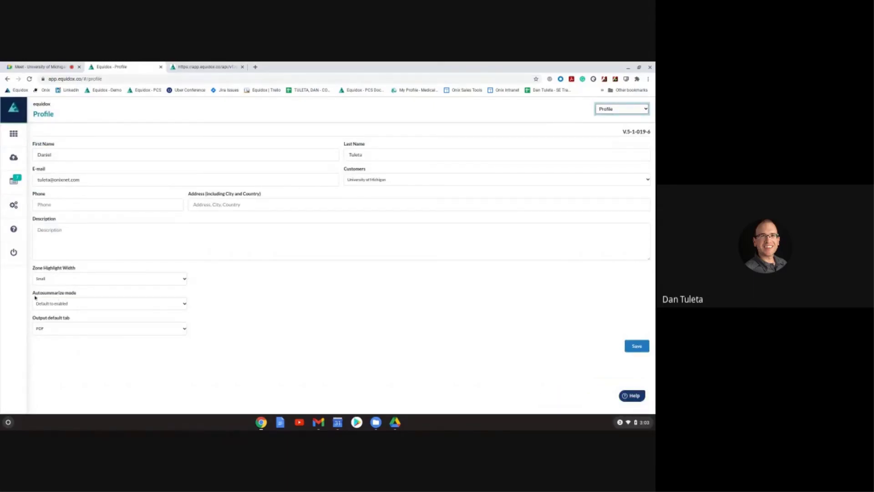
Step: Keep autosummarize enabled, PDF as default output tab and Small zone highlight width, then return to Documents
click(85, 302)
click(82, 338)
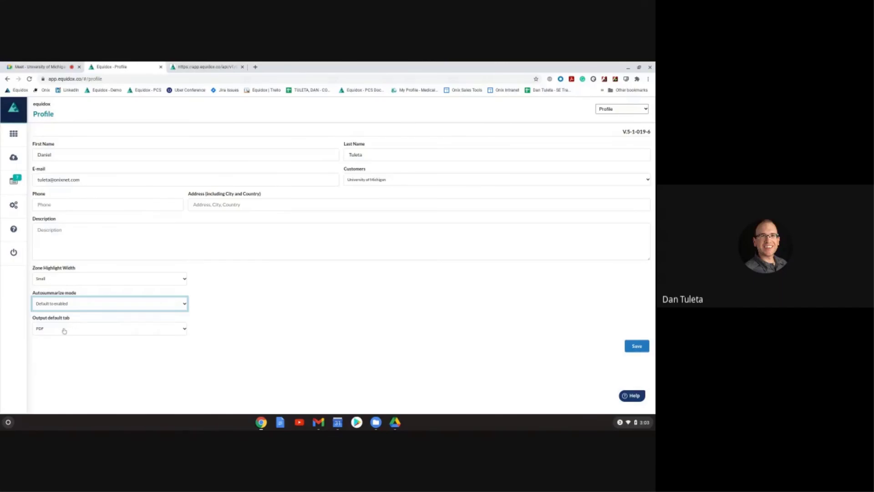
click(53, 329)
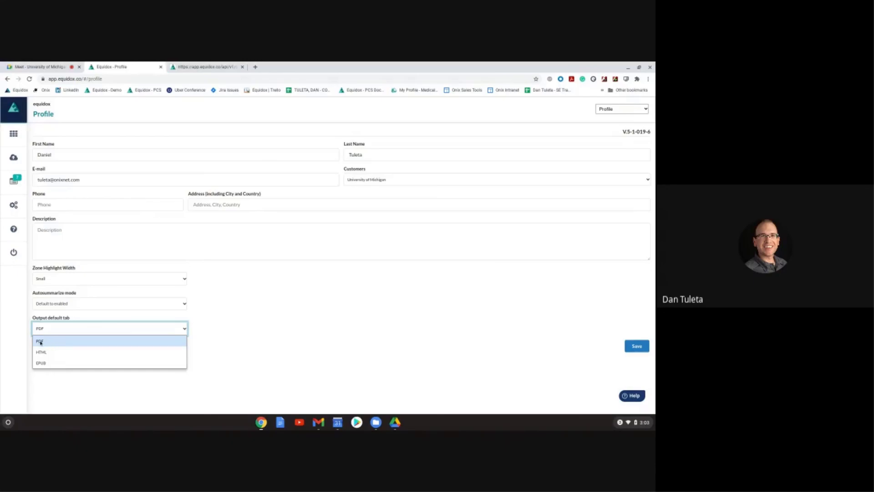
click(40, 341)
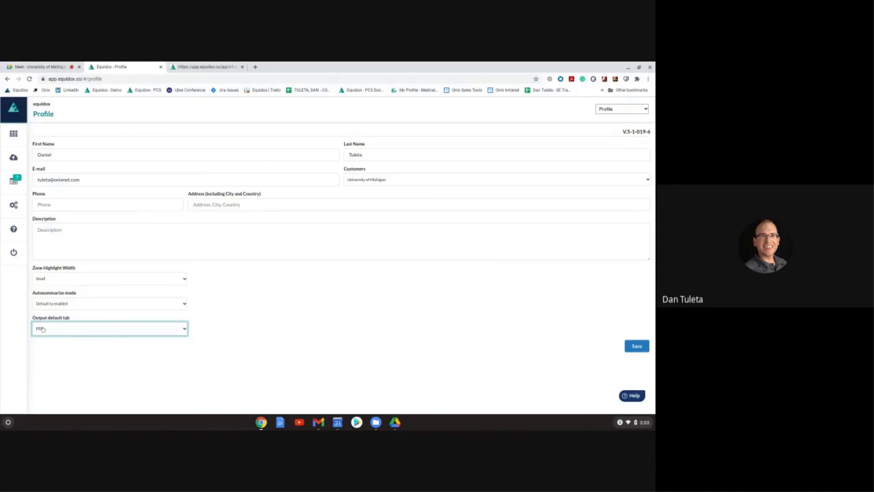
click(45, 278)
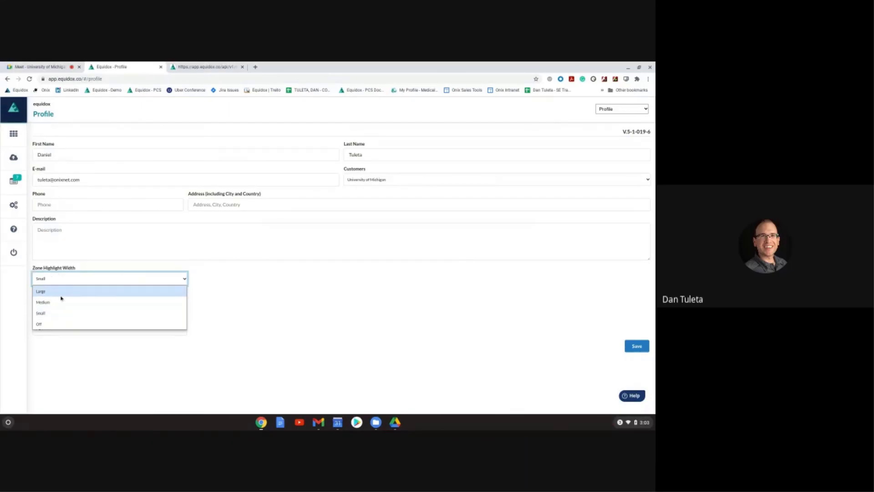
click(62, 366)
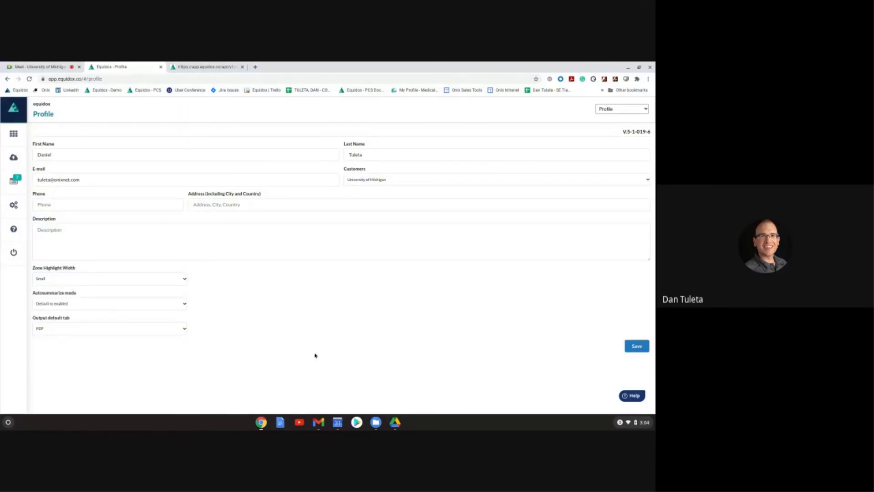
click(14, 142)
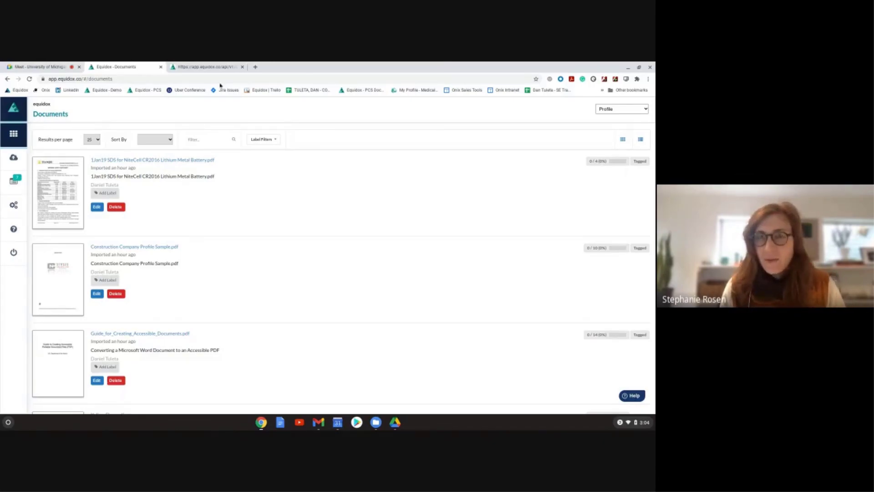
Step: Load equidox.co in a new Chrome tab and go to its Resources > Webinars page
click(255, 67)
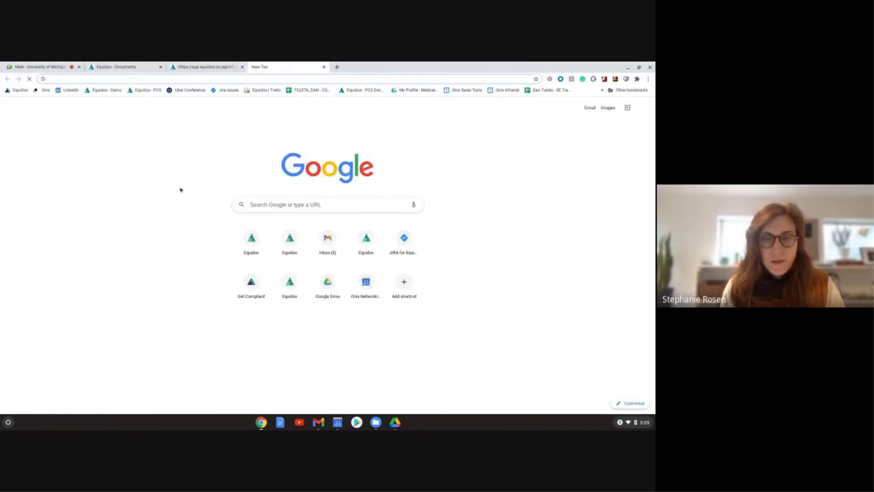
text(equidox.co)
key(Return)
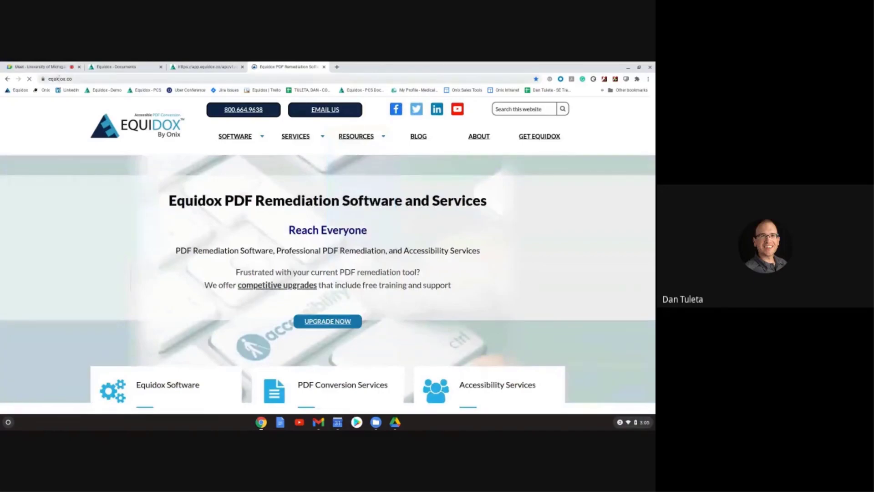
mouse_move(356, 137)
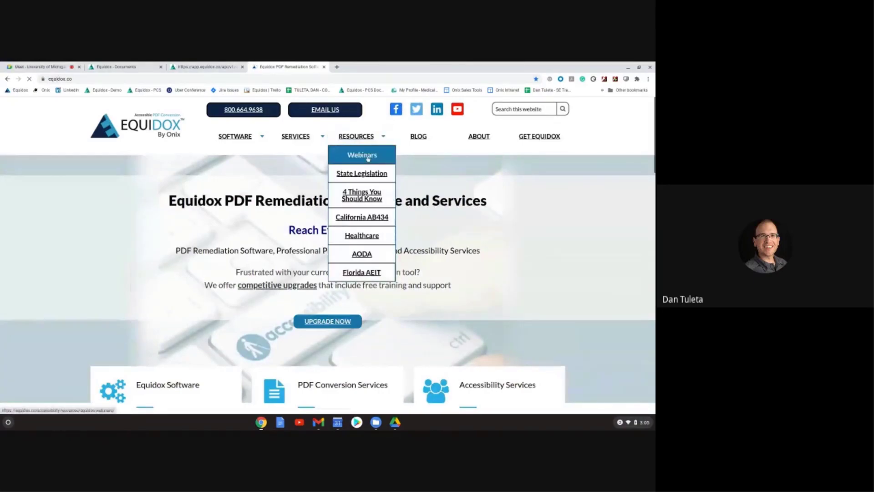
click(367, 156)
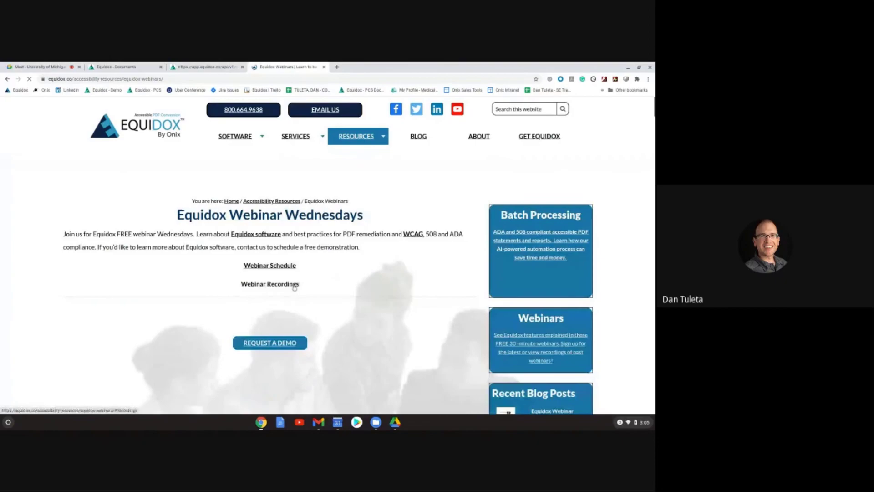
Step: Jump to Webinar Recordings and scroll through the videos to the Smart List Detector demo
click(294, 286)
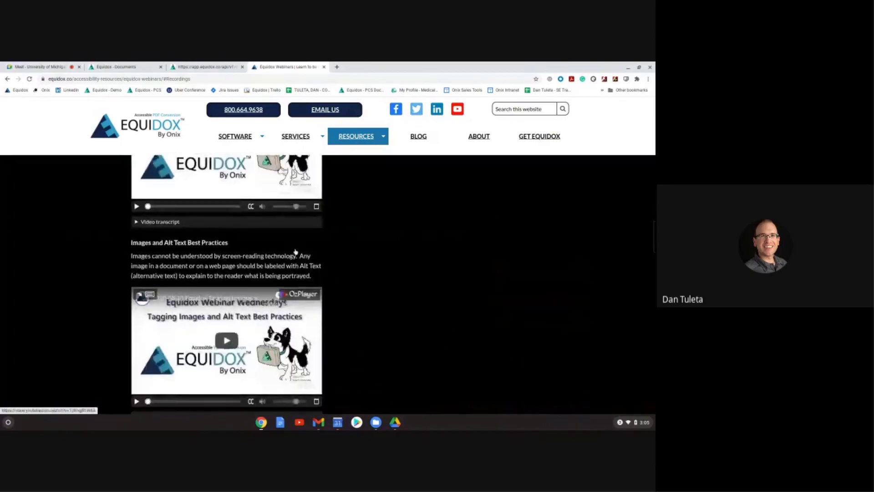
scroll(294, 250, down, 4)
scroll(294, 250, down, 5)
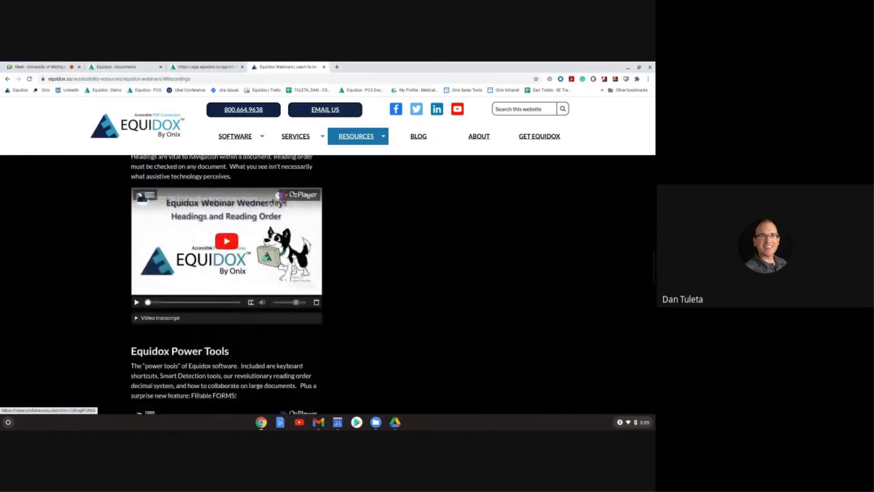
scroll(293, 257, down, 4)
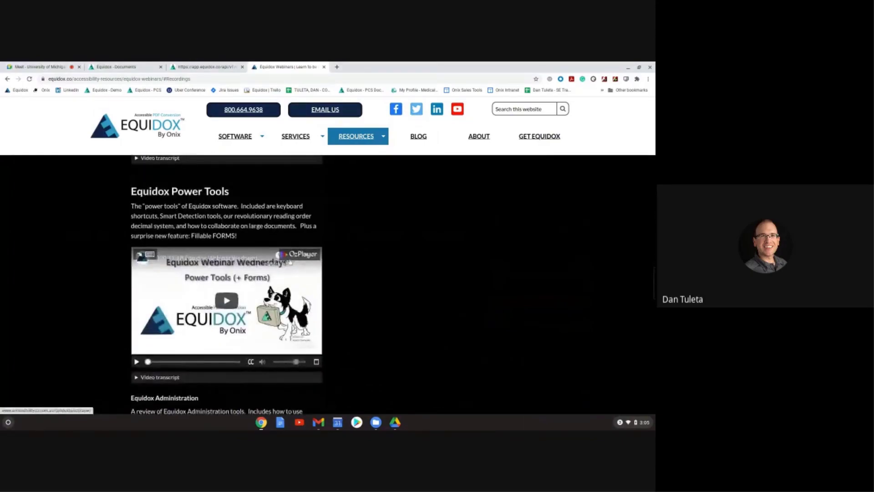
scroll(288, 261, up, 7)
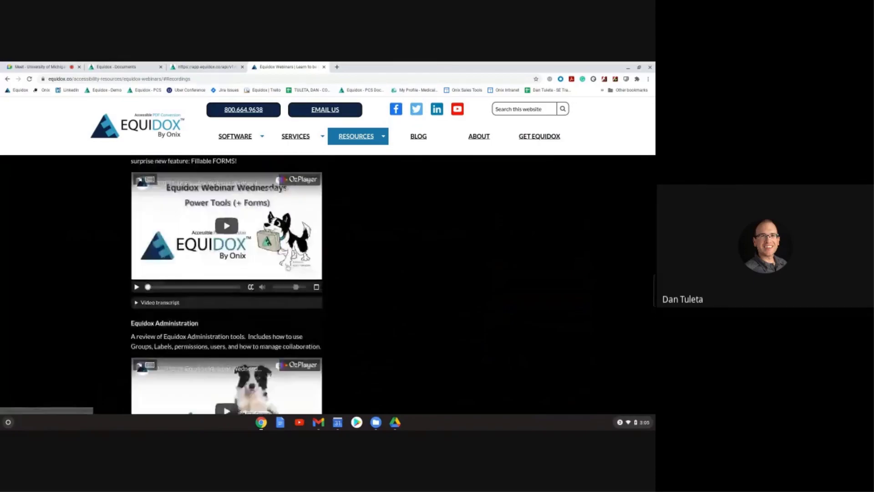
scroll(188, 256, up, 2)
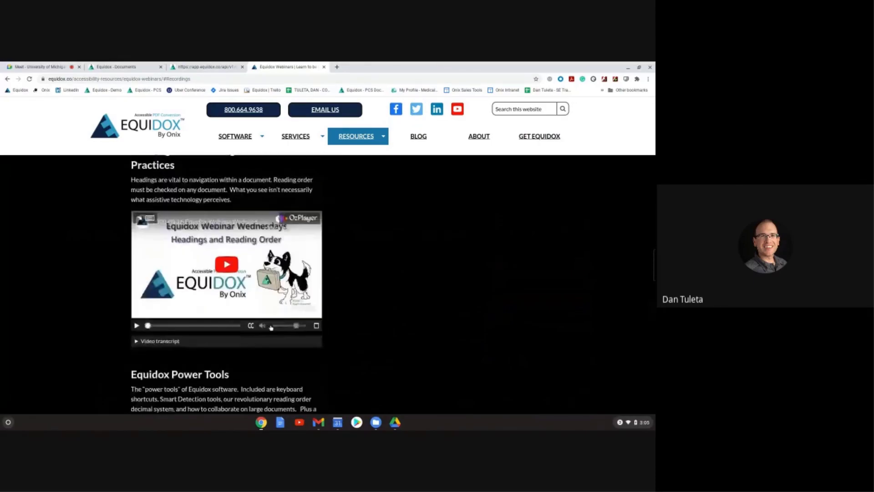
scroll(188, 256, up, 6)
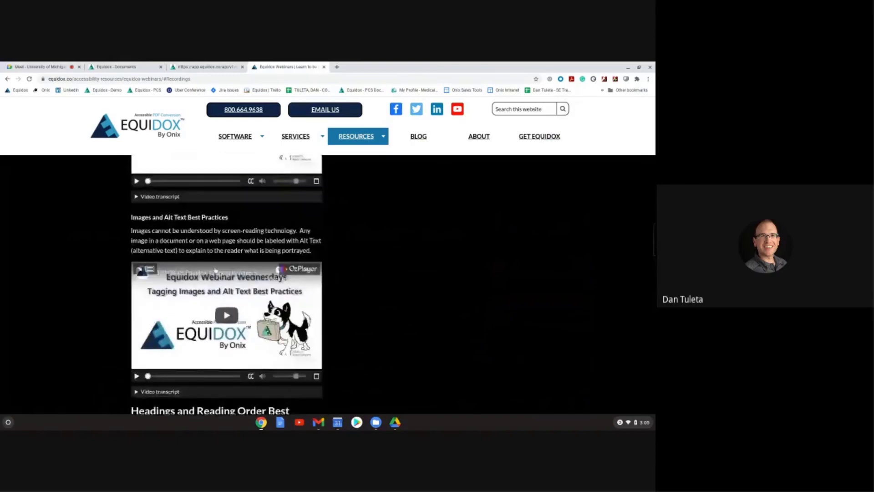
scroll(216, 269, up, 4)
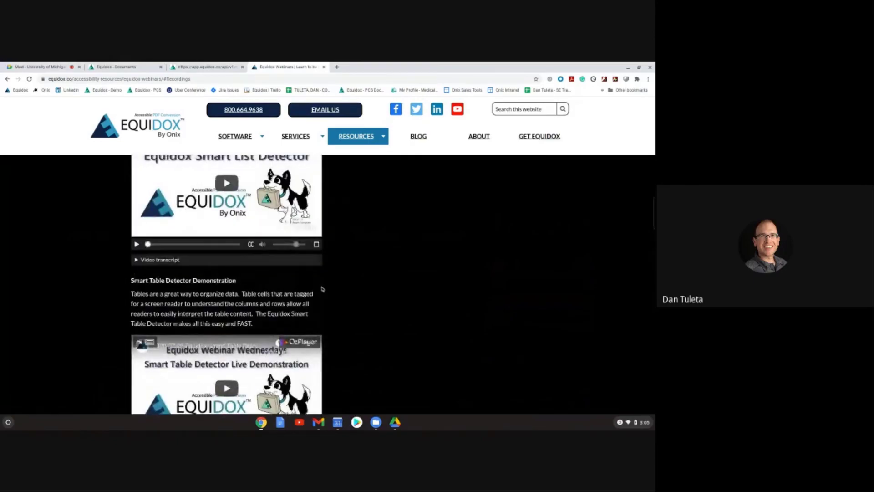
scroll(322, 289, up, 2)
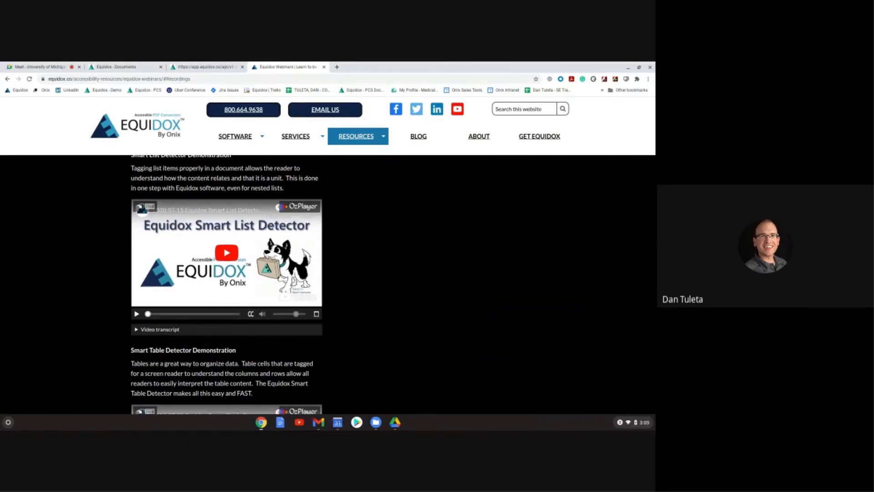
scroll(89, 286, up, 1)
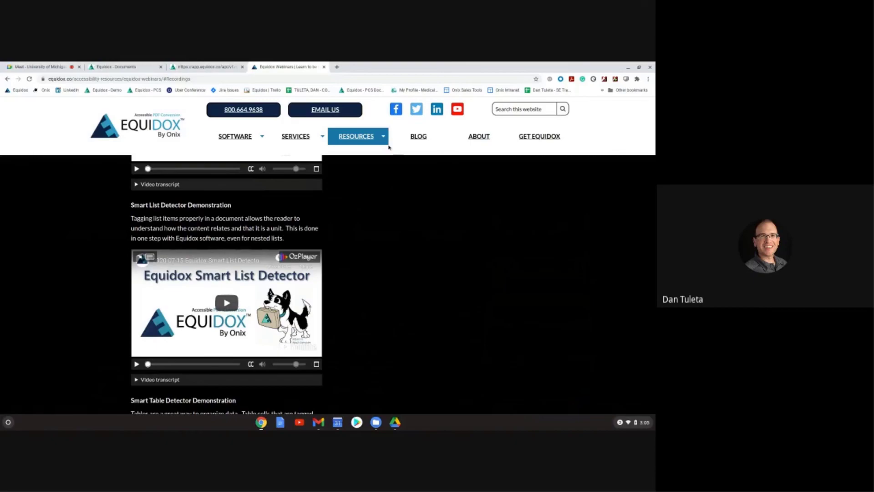
mouse_move(378, 141)
Step: Close the Equidox Webinars tab and stop presenting from the Google Meet tab
click(324, 67)
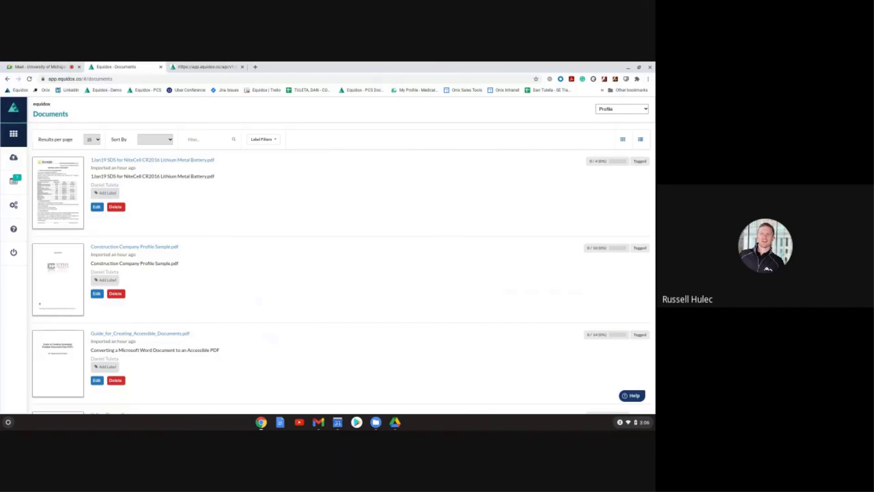
click(44, 67)
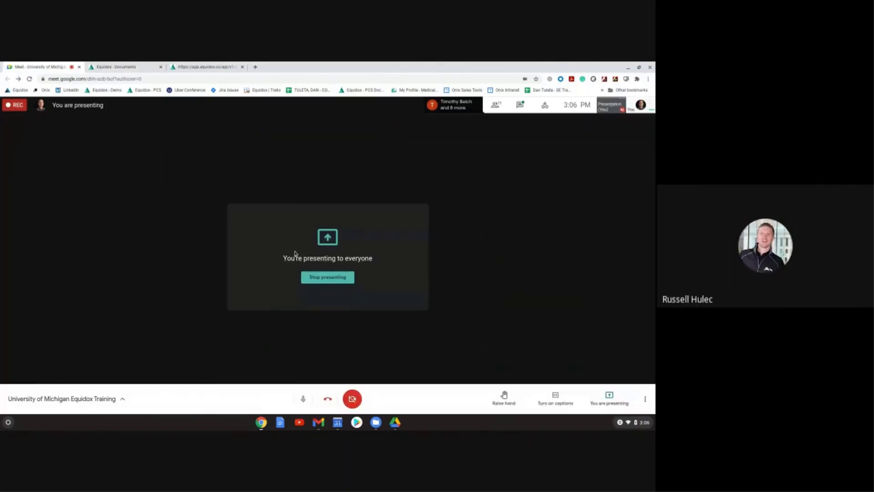
click(325, 276)
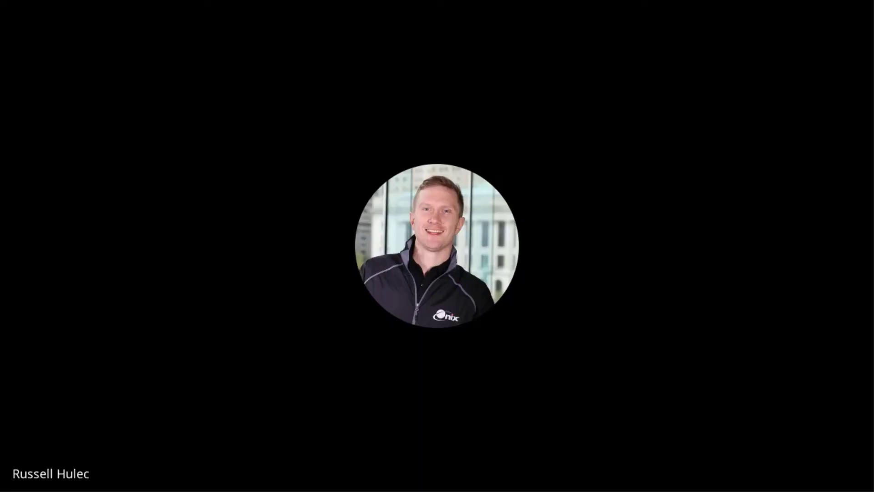